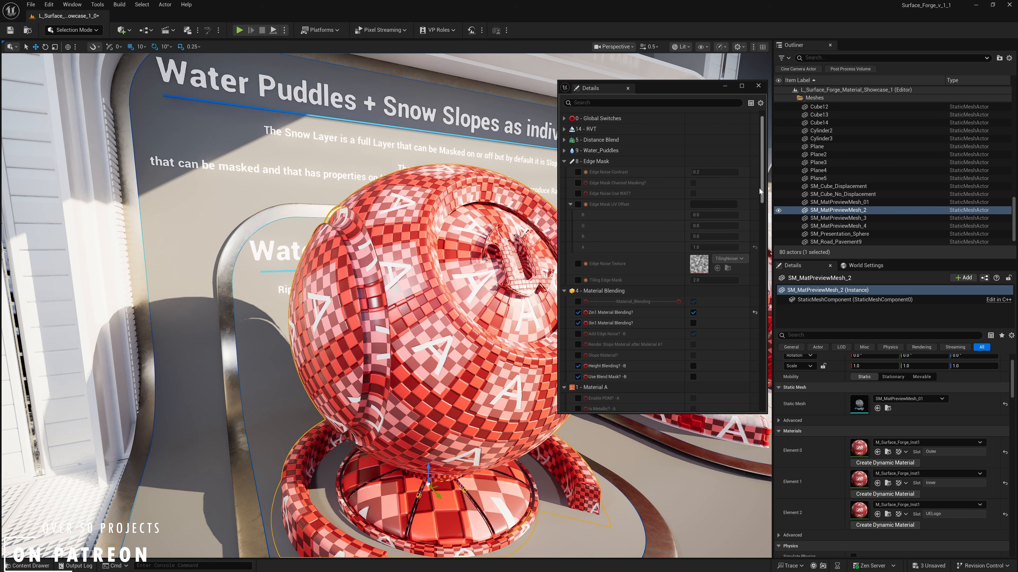
# - Enable Height Blending for layer B in the Material Blending settings of the Surface Forge material instance
pyautogui.moveTo(761, 196); pyautogui.dragTo(761, 301)
pyautogui.scroll(-8, 753, 301)
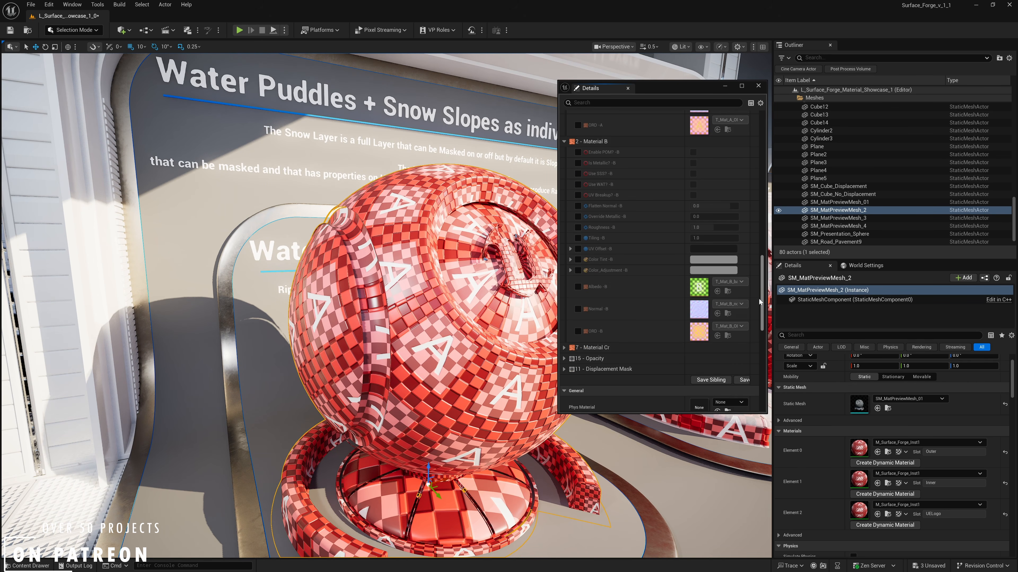
pyautogui.scroll(10, 750, 248)
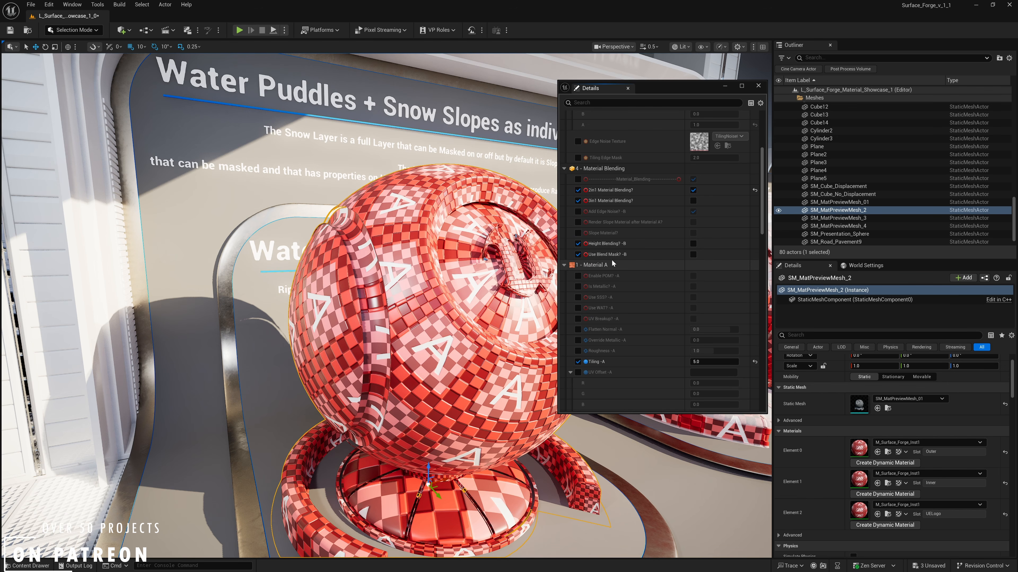
pyautogui.moveTo(516, 265)
pyautogui.mouseDown(button='right')
pyautogui.moveTo(542, 270)
pyautogui.moveTo(508, 275)
pyautogui.moveTo(521, 275)
pyautogui.mouseUp(button='right')
pyautogui.click(694, 244)
# - Set the Tiling of Material B to 5
pyautogui.scroll(-10, 637, 304)
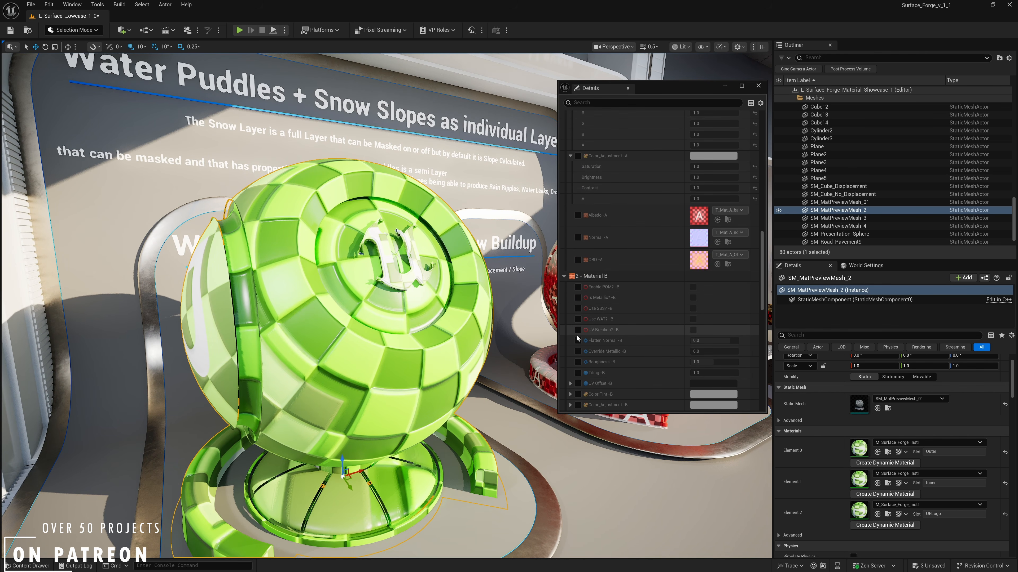
pyautogui.click(702, 372)
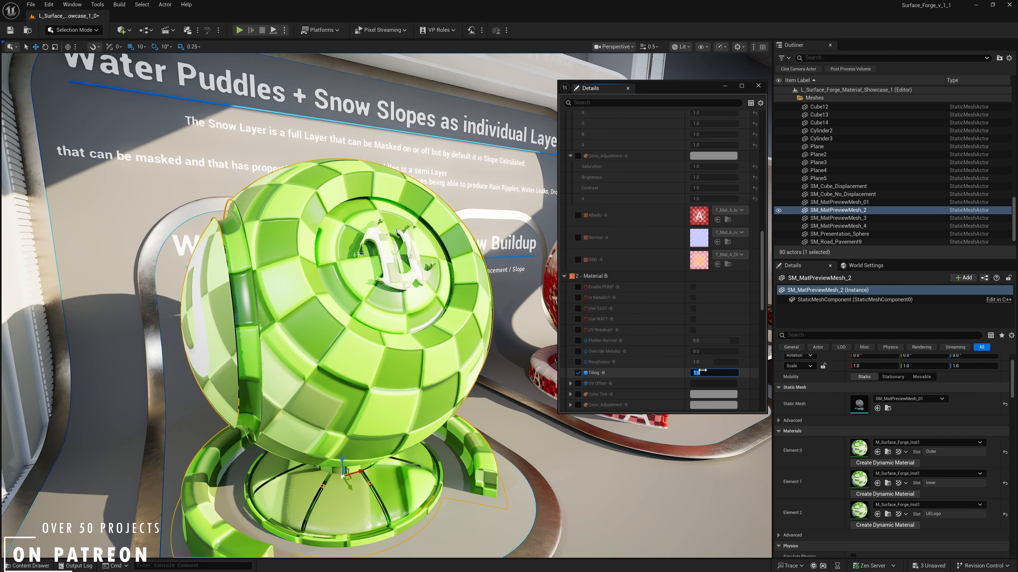
pyautogui.write('5')
pyautogui.press('Return')
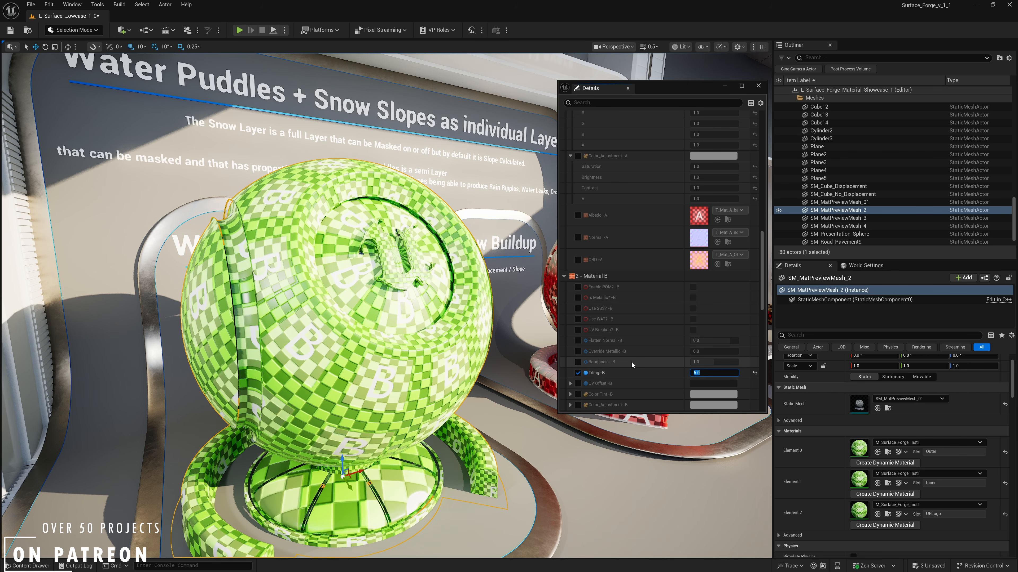
# - Enable Use Blend Mask for layer B in the Material Blending settings
pyautogui.moveTo(761, 286); pyautogui.dragTo(757, 201)
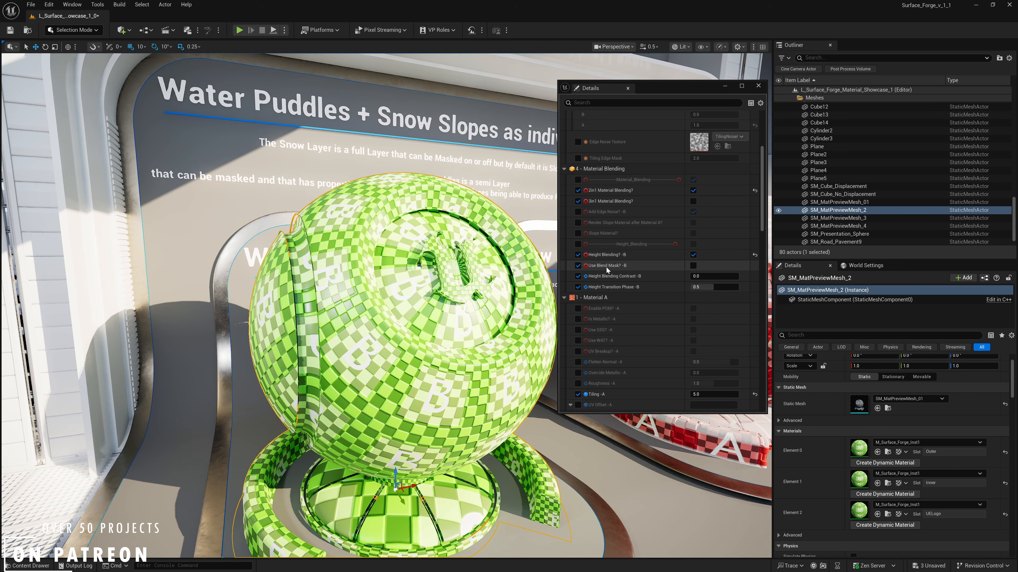
pyautogui.moveTo(623, 269)
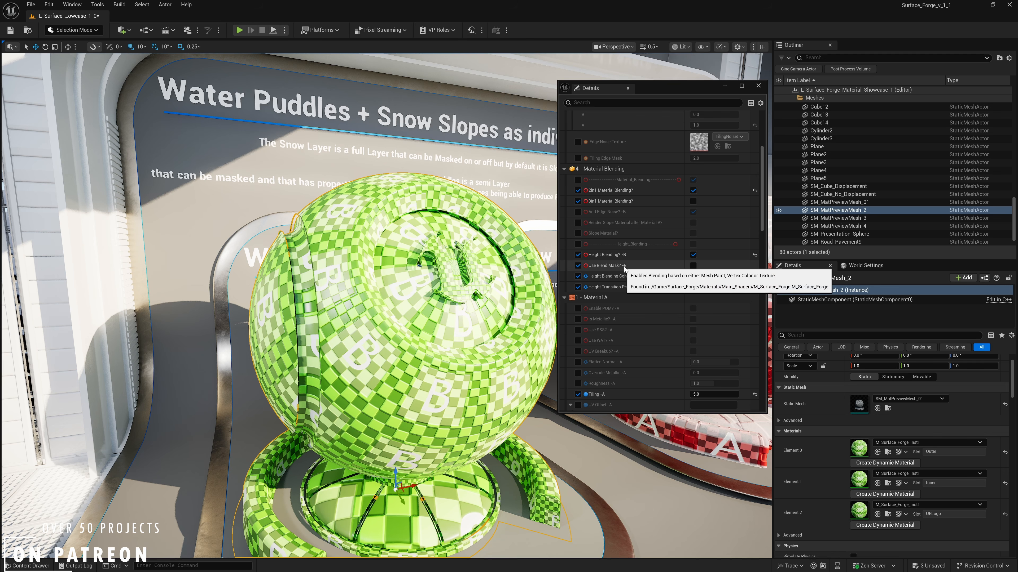
pyautogui.click(693, 265)
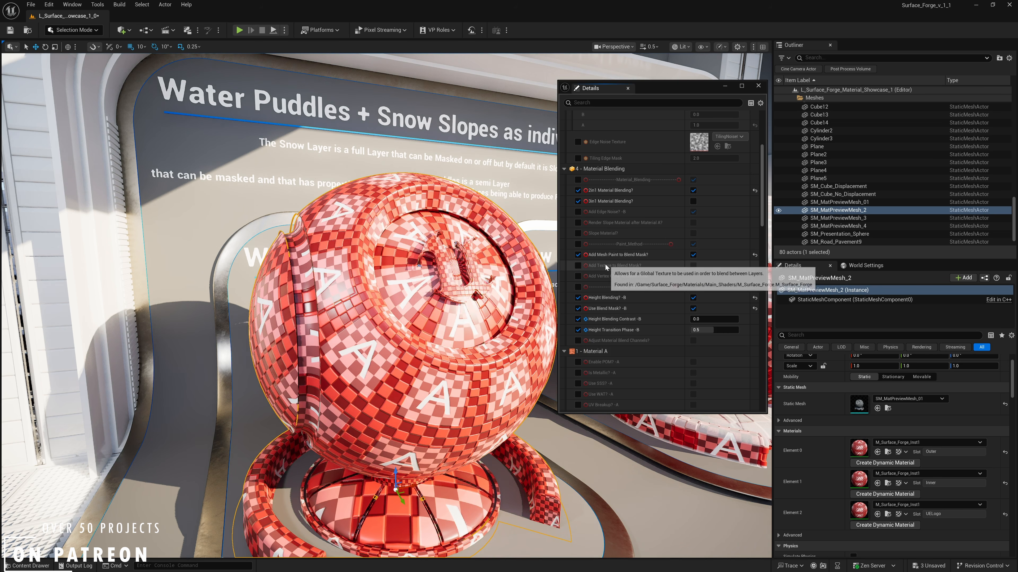
pyautogui.moveTo(547, 294); pyautogui.dragTo(557, 296, button='right')
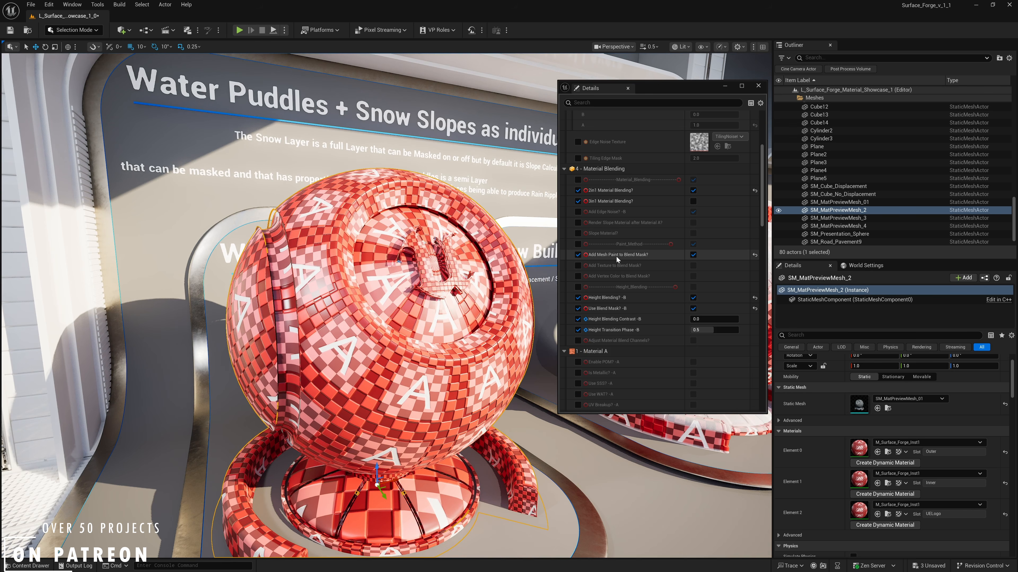
pyautogui.moveTo(637, 257)
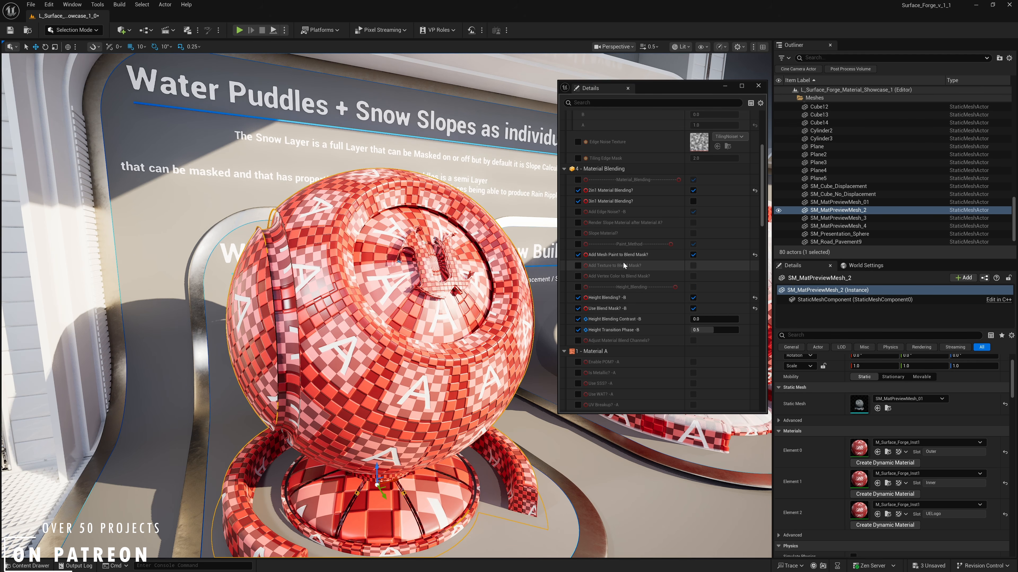
# - Switch the editor to Mesh Paint mode and activate the texture color Paint tool for the selected preview mesh
pyautogui.moveTo(379, 315); pyautogui.dragTo(353, 308, button='right')
pyautogui.press('a')
pyautogui.press('s')
pyautogui.press('w')
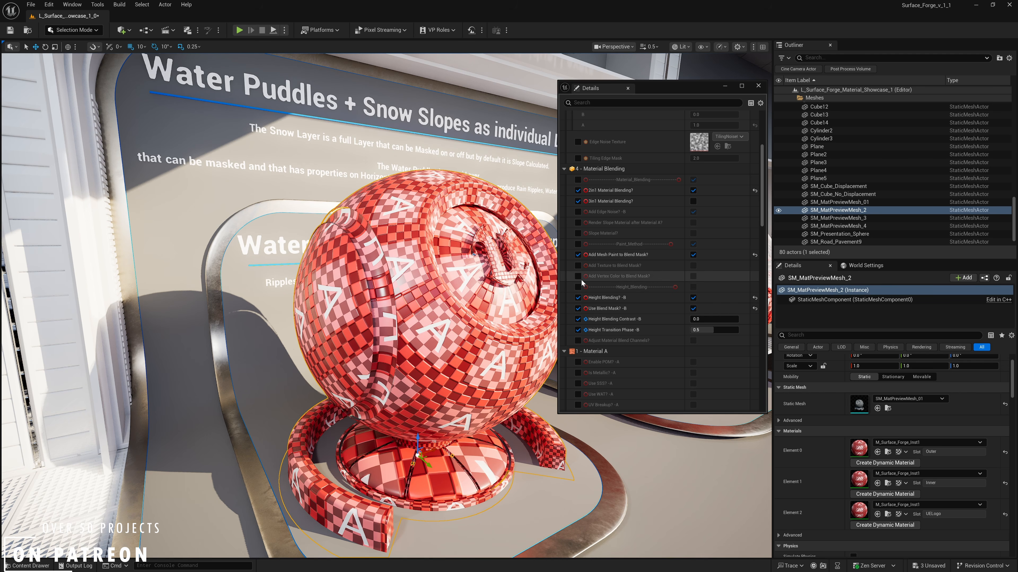
pyautogui.moveTo(473, 277); pyautogui.dragTo(461, 271, button='right')
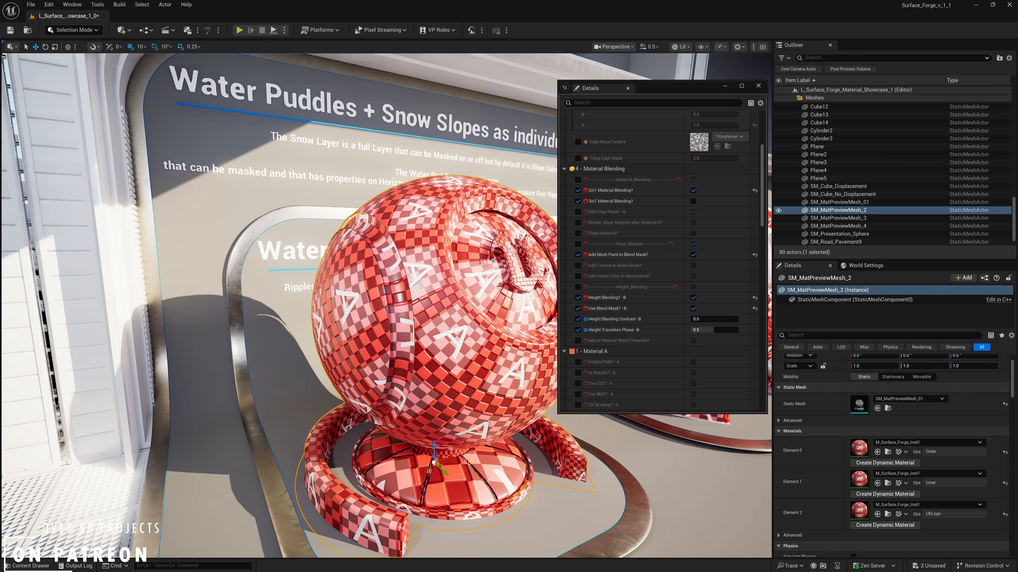
pyautogui.click(89, 31)
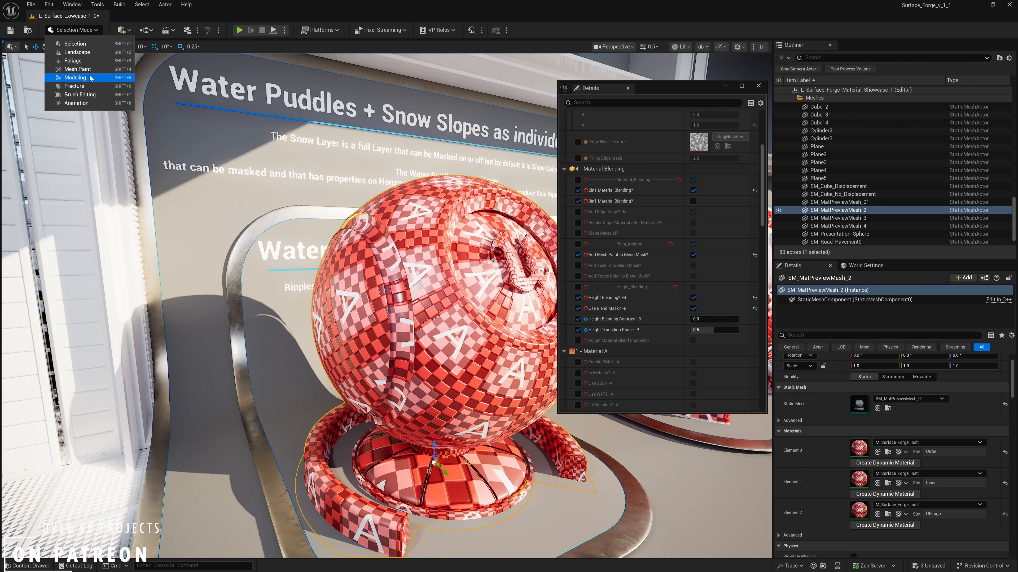
pyautogui.click(77, 69)
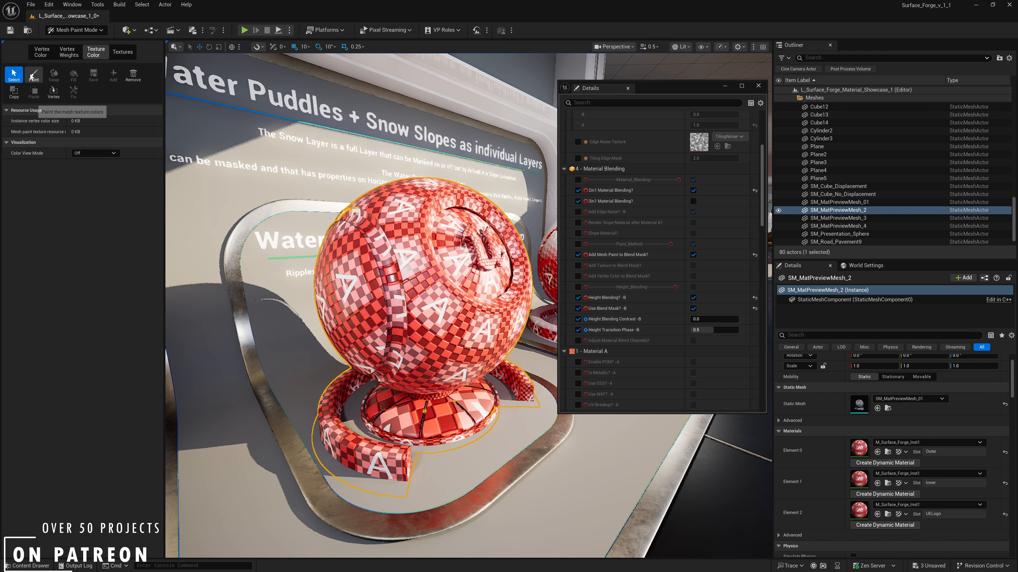
pyautogui.click(34, 74)
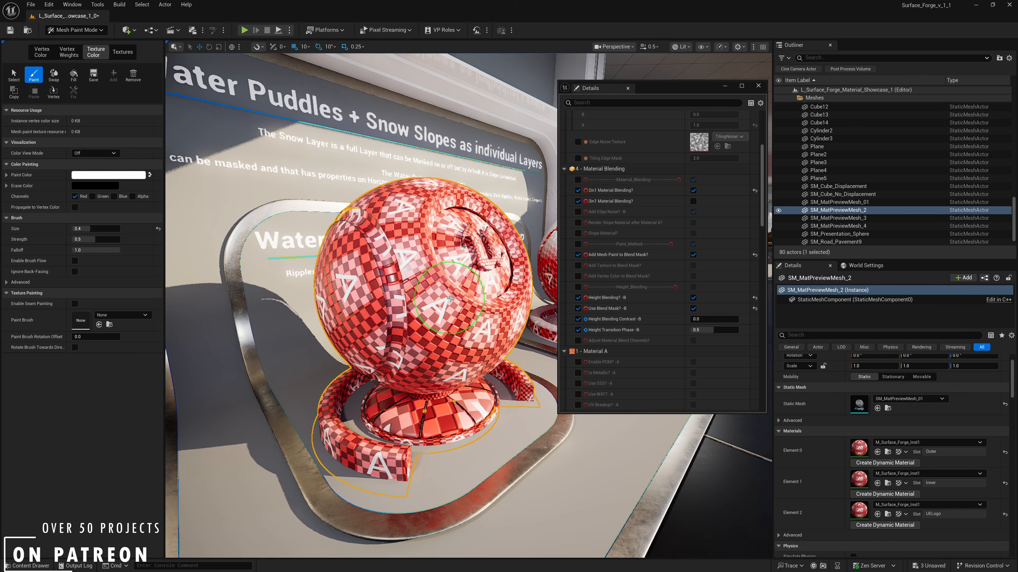
# - Paint the red channel in broad strokes across the front of the preview ball with a size 0.4 brush
pyautogui.moveTo(441, 307)
pyautogui.mouseDown()
pyautogui.moveTo(404, 256)
pyautogui.moveTo(432, 321)
pyautogui.moveTo(461, 320)
pyautogui.mouseUp()
pyautogui.moveTo(461, 320)
pyautogui.mouseDown(button='right')
pyautogui.moveTo(433, 282)
pyautogui.moveTo(401, 290)
pyautogui.mouseUp(button='right')
pyautogui.moveTo(493, 355)
pyautogui.mouseDown(button='right')
pyautogui.moveTo(410, 243)
pyautogui.moveTo(405, 257)
pyautogui.mouseUp(button='right')
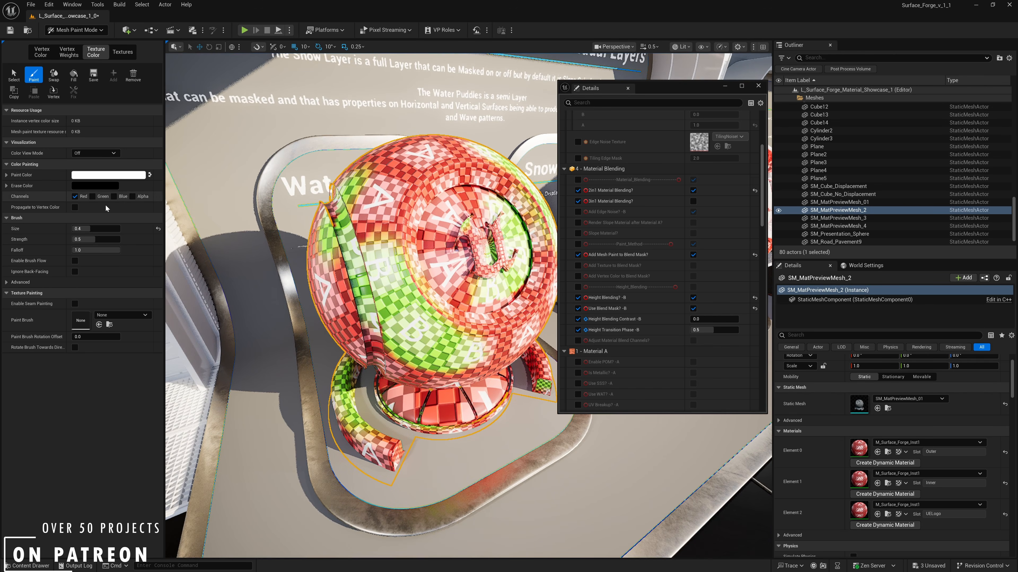
# - Paint further areas of the preview ball with only the green channel enabled, and others with only the blue channel
pyautogui.click(92, 196)
pyautogui.moveTo(387, 195); pyautogui.dragTo(398, 186)
pyautogui.moveTo(413, 161)
pyautogui.mouseDown(button='right')
pyautogui.moveTo(460, 352)
pyautogui.moveTo(447, 341)
pyautogui.moveTo(511, 345)
pyautogui.moveTo(529, 361)
pyautogui.moveTo(523, 332)
pyautogui.mouseUp(button='right')
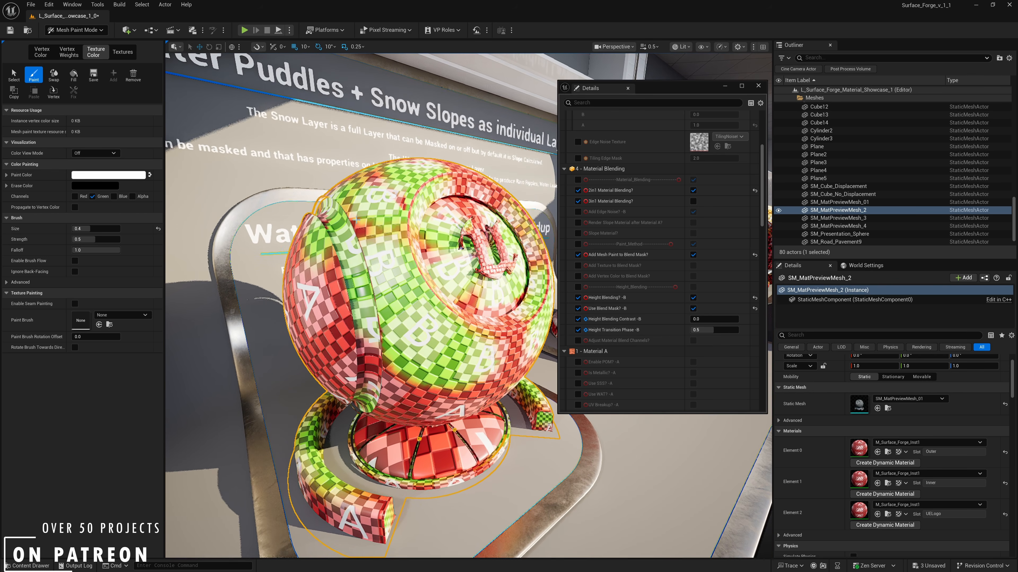
pyautogui.click(93, 197)
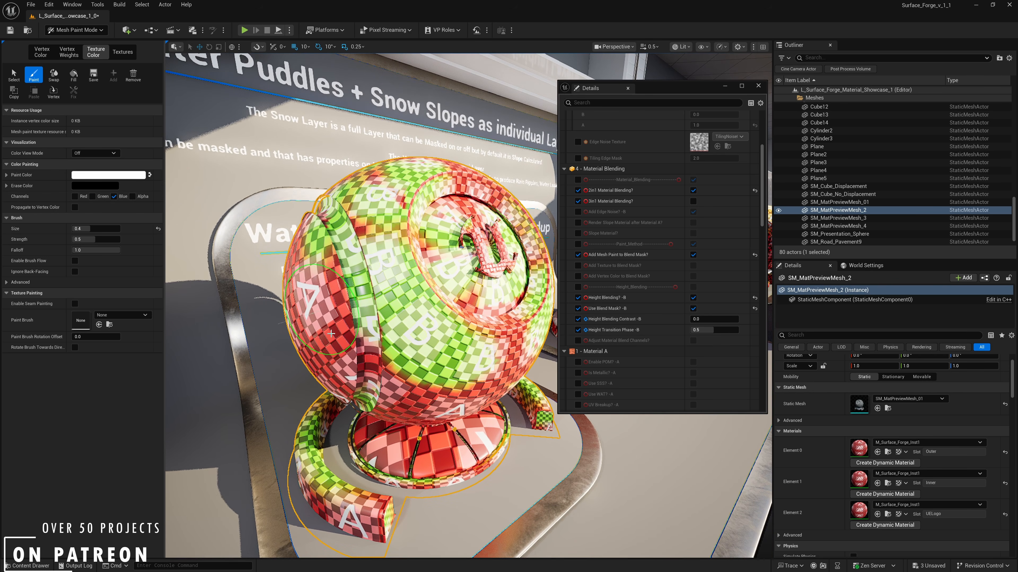
pyautogui.moveTo(325, 303); pyautogui.dragTo(428, 286, button='right')
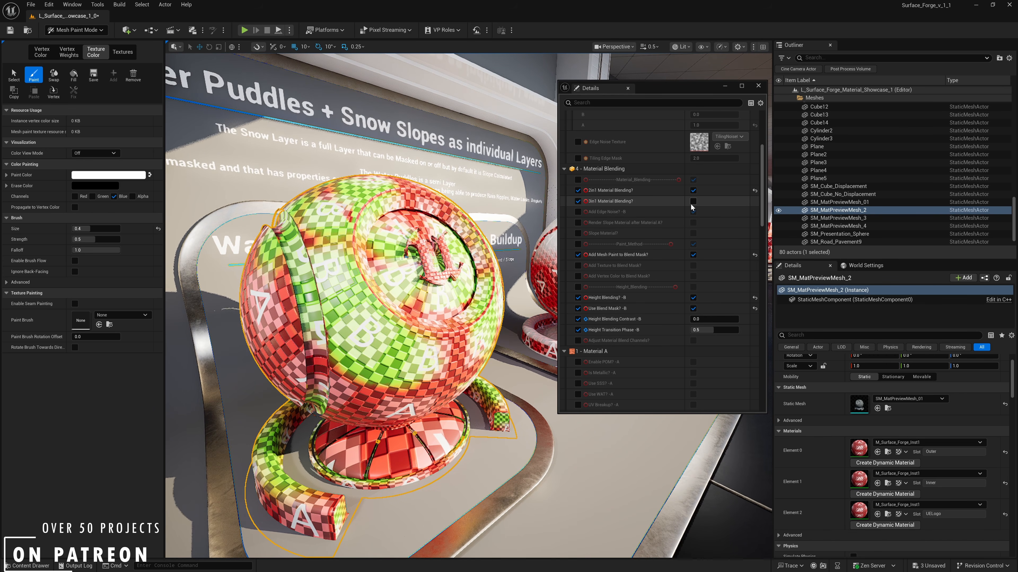
# - Enable 3in1 Material Blending, and turn on Use Blend Mask and Height Blending for layer C
pyautogui.moveTo(529, 328); pyautogui.dragTo(517, 332, button='right')
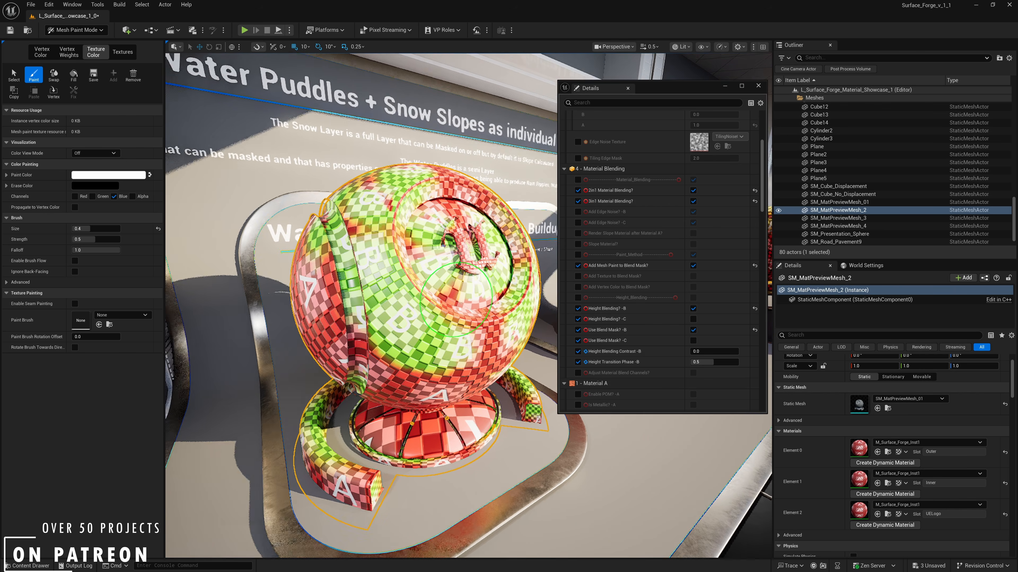
pyautogui.click(693, 341)
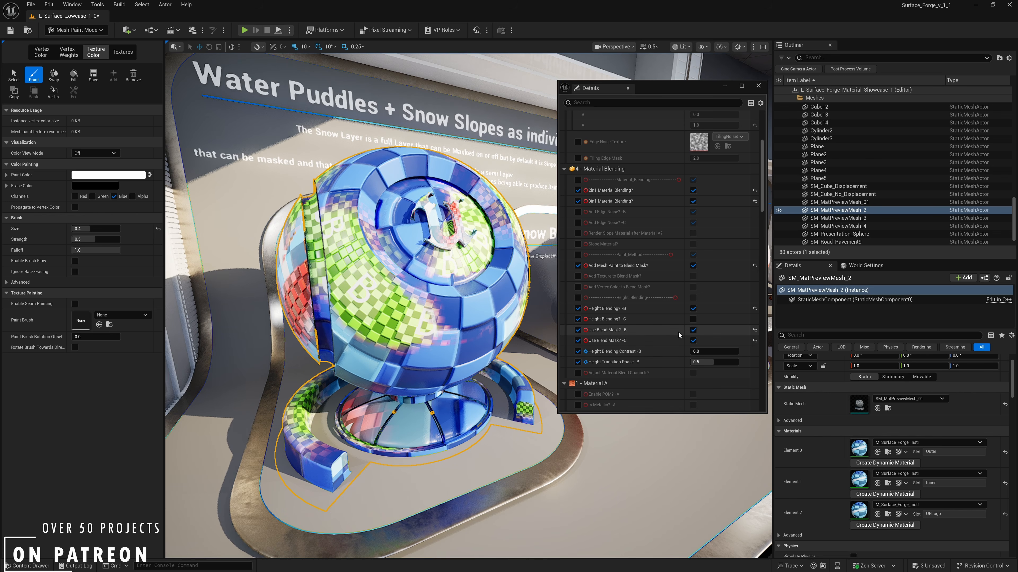
pyautogui.click(693, 321)
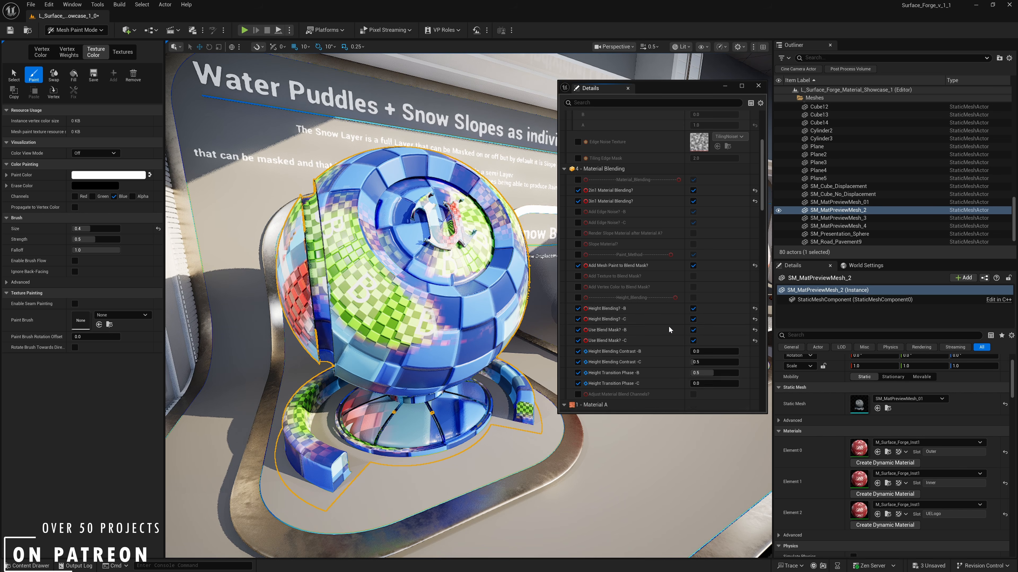
# - Paint more of the blue channel over the side and lower front of the preview ball
pyautogui.press('a')
pyautogui.moveTo(483, 341); pyautogui.dragTo(490, 341, button='right')
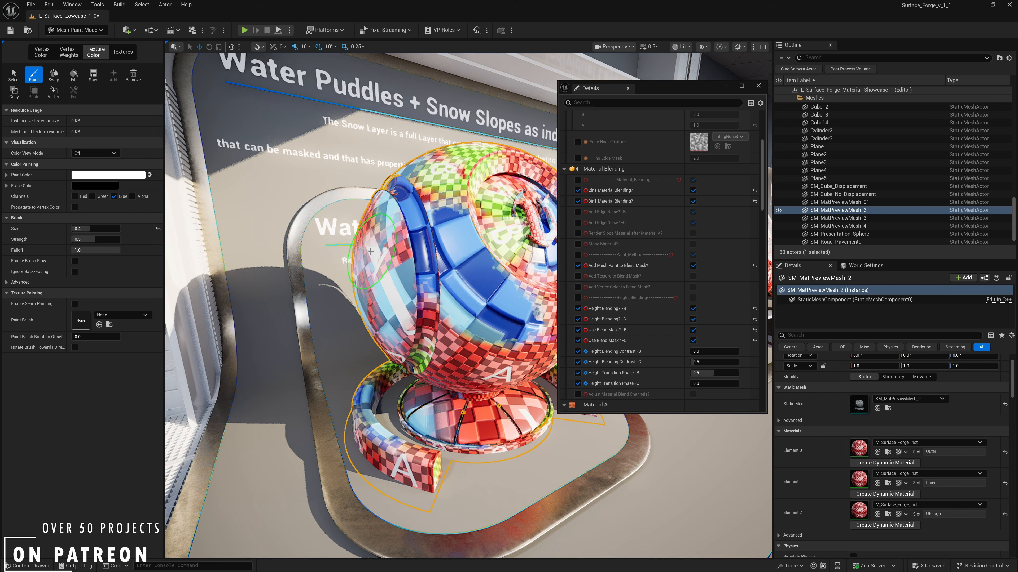
pyautogui.moveTo(371, 263)
pyautogui.mouseDown(button='right')
pyautogui.moveTo(397, 337)
pyautogui.moveTo(405, 300)
pyautogui.moveTo(388, 264)
pyautogui.mouseUp(button='right')
pyautogui.click(387, 264)
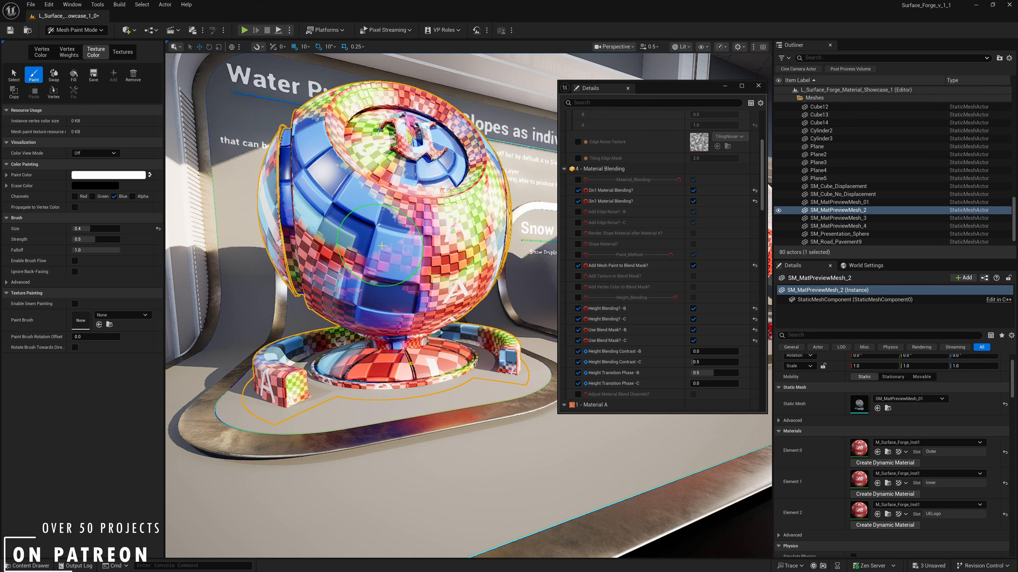
pyautogui.moveTo(372, 247); pyautogui.dragTo(338, 213, button='right')
# - Switch the paint channel from blue to green and paint over parts of the blue areas on the ball
pyautogui.click(115, 197)
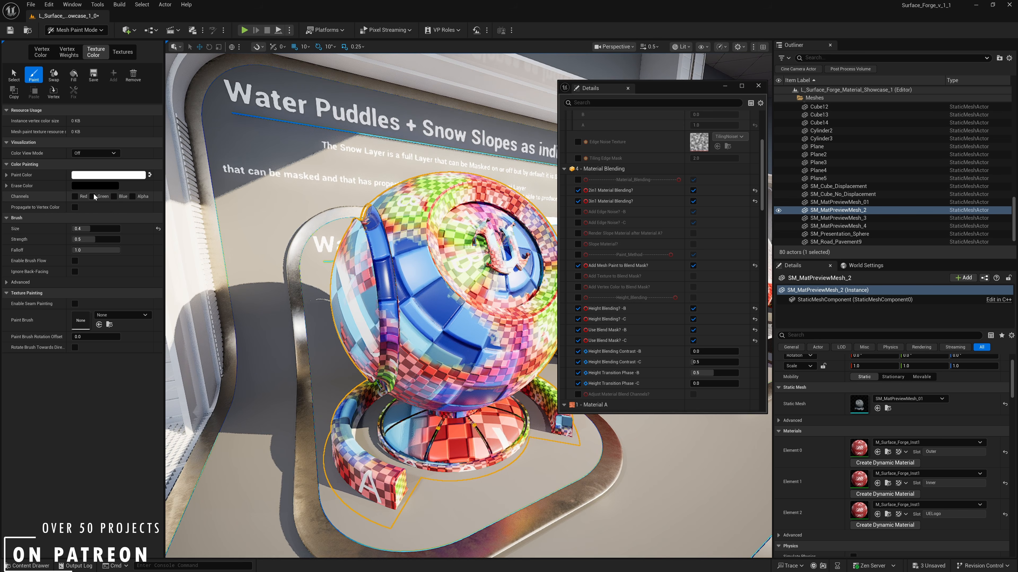
pyautogui.click(93, 197)
pyautogui.moveTo(361, 245)
pyautogui.mouseDown(button='right')
pyautogui.moveTo(401, 235)
pyautogui.moveTo(361, 288)
pyautogui.moveTo(377, 275)
pyautogui.moveTo(408, 313)
pyautogui.moveTo(392, 379)
pyautogui.moveTo(397, 327)
pyautogui.moveTo(346, 309)
pyautogui.moveTo(380, 298)
pyautogui.moveTo(341, 209)
pyautogui.moveTo(428, 346)
pyautogui.moveTo(412, 308)
pyautogui.moveTo(364, 290)
pyautogui.mouseUp(button='right')
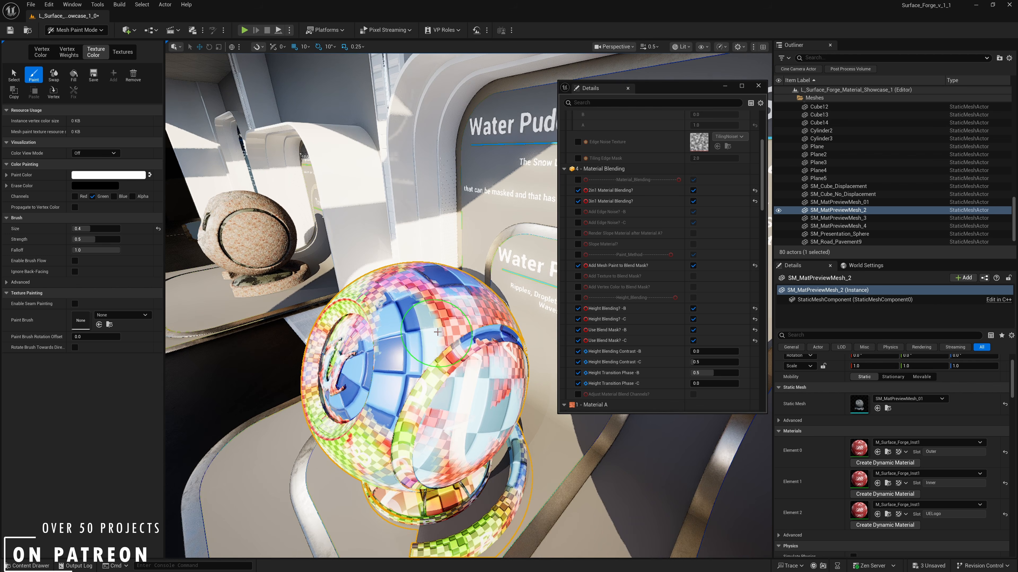
pyautogui.moveTo(438, 332)
pyautogui.mouseDown(button='right')
pyautogui.moveTo(430, 330)
pyautogui.moveTo(529, 347)
pyautogui.moveTo(432, 329)
pyautogui.mouseUp(button='right')
# - Change the blend mask source by disabling Add Mesh Paint to Blend Mask and enabling Add Vertex Color to Blend Mask
pyautogui.scroll(-2, 432, 330)
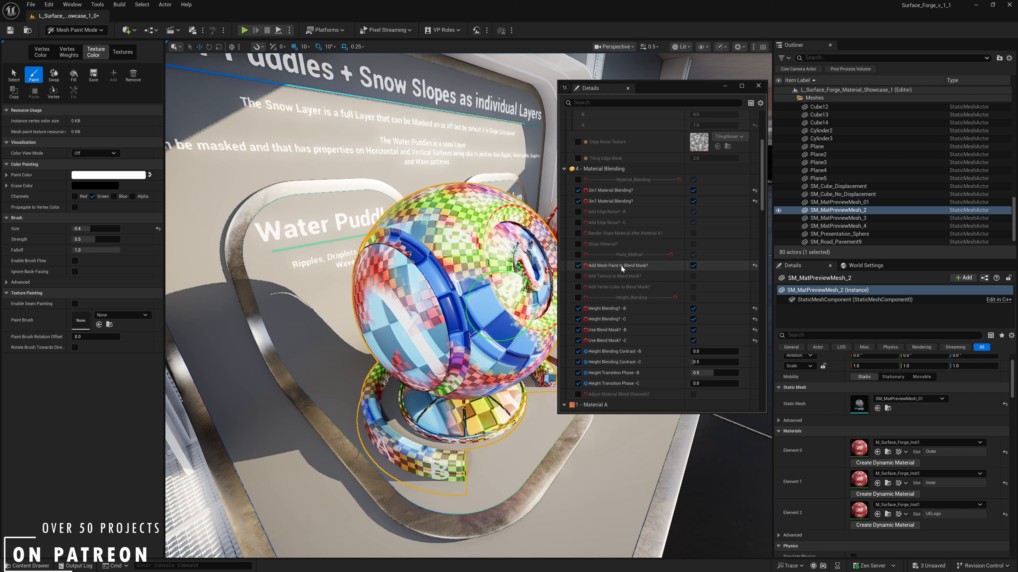
pyautogui.click(693, 265)
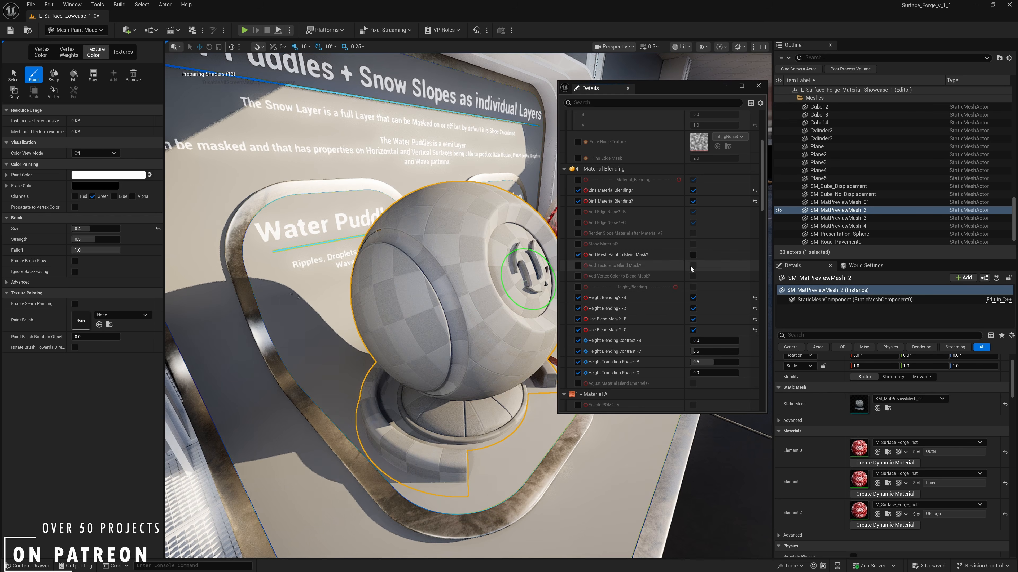
pyautogui.moveTo(450, 295)
pyautogui.mouseDown(button='right')
pyautogui.moveTo(480, 281)
pyautogui.moveTo(461, 284)
pyautogui.mouseUp(button='right')
pyautogui.click(577, 276)
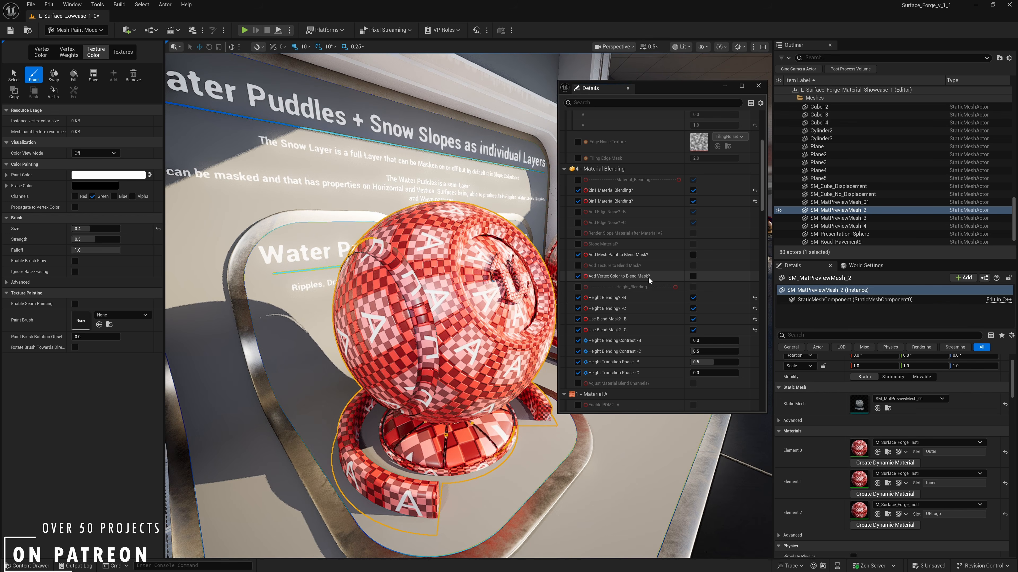
pyautogui.click(693, 276)
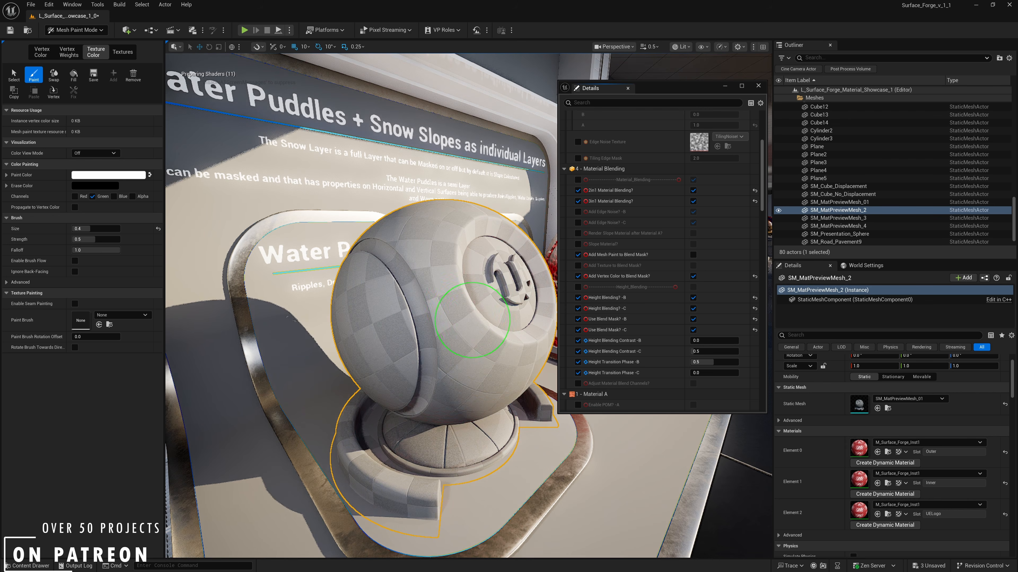
pyautogui.scroll(3, 406, 294)
pyautogui.press('s')
pyautogui.moveTo(406, 293); pyautogui.dragTo(442, 248, button='right')
pyautogui.press('w')
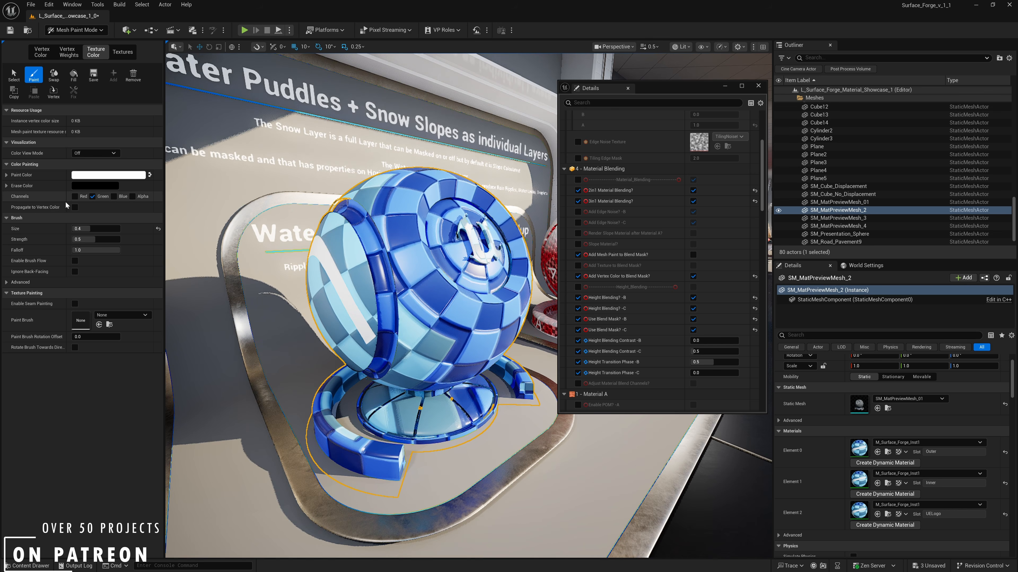
# - Start the Paint Vertex Colors tool in Modeling mode and fill the preview mesh's vertex colors with black
pyautogui.click(86, 32)
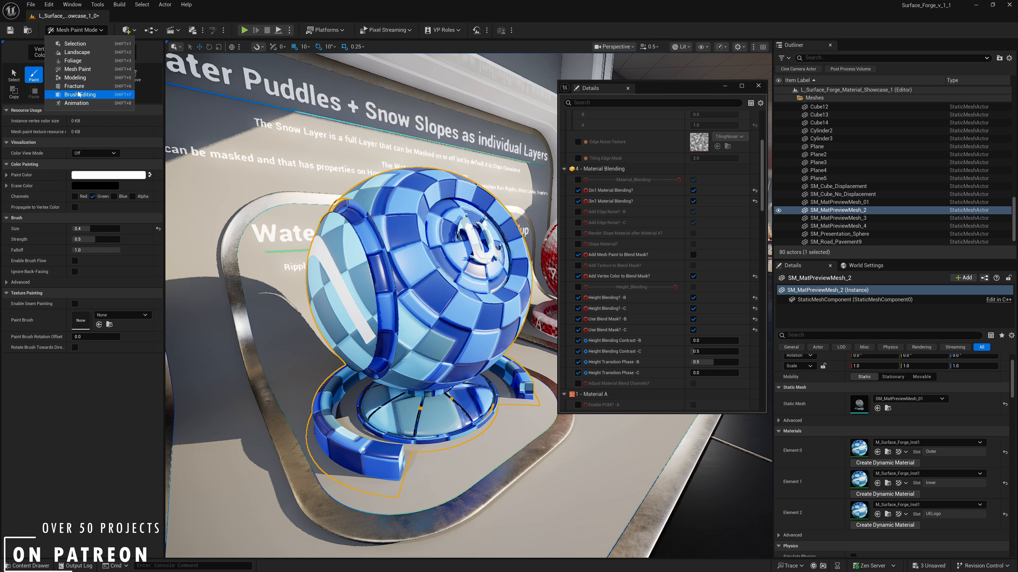
pyautogui.click(14, 292)
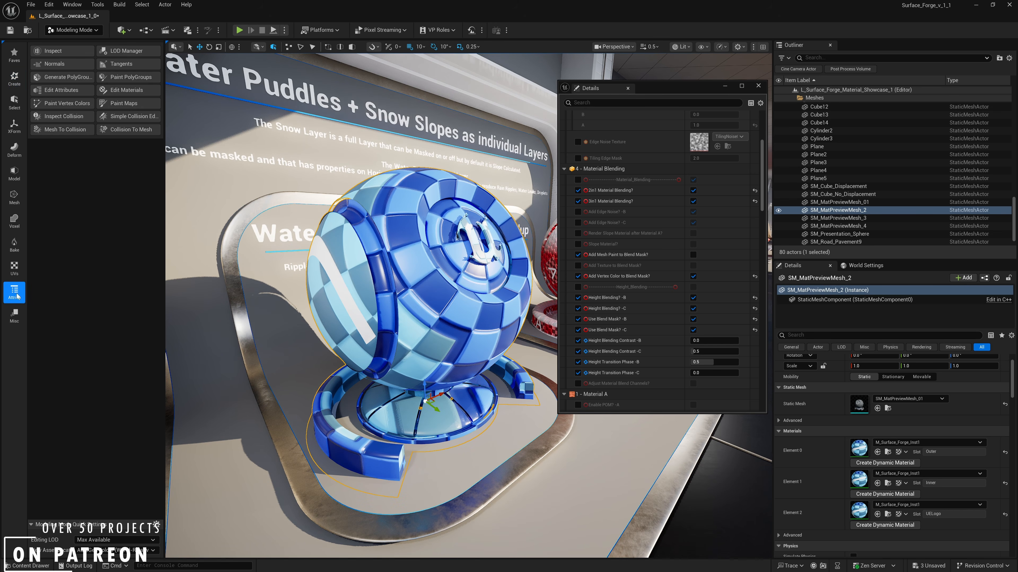
pyautogui.click(65, 108)
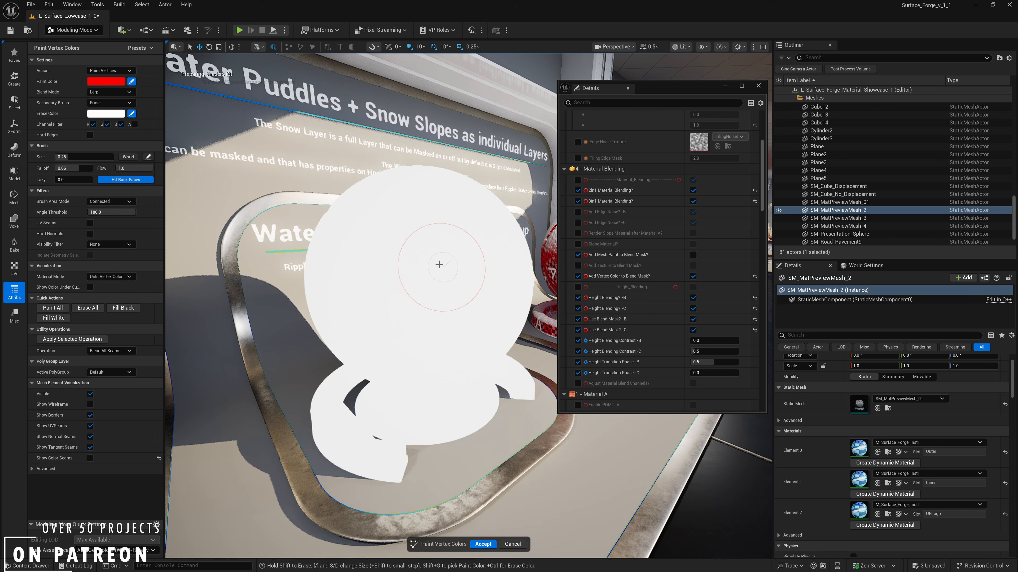
pyautogui.scroll(-1, 430, 296)
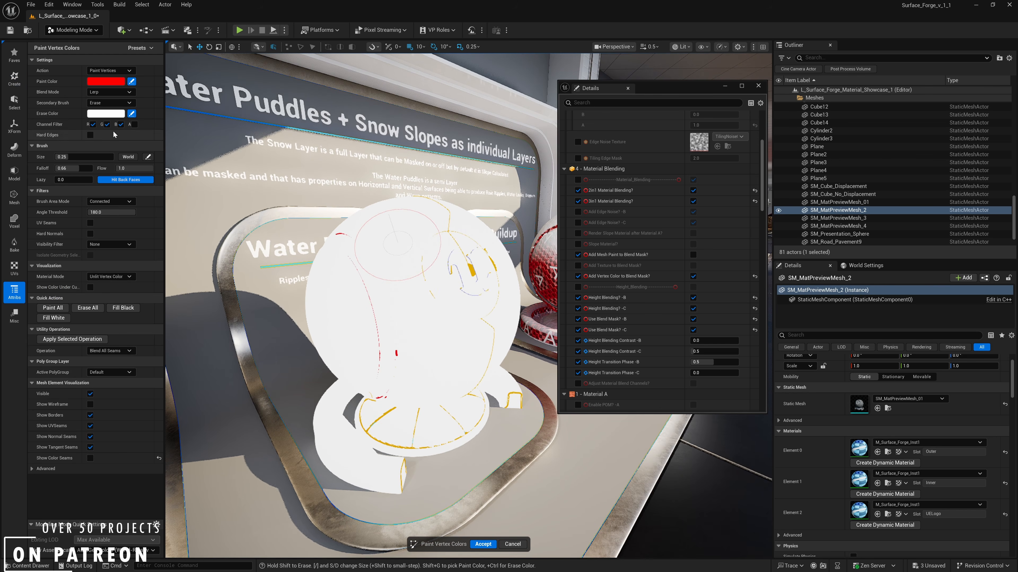
pyautogui.click(122, 308)
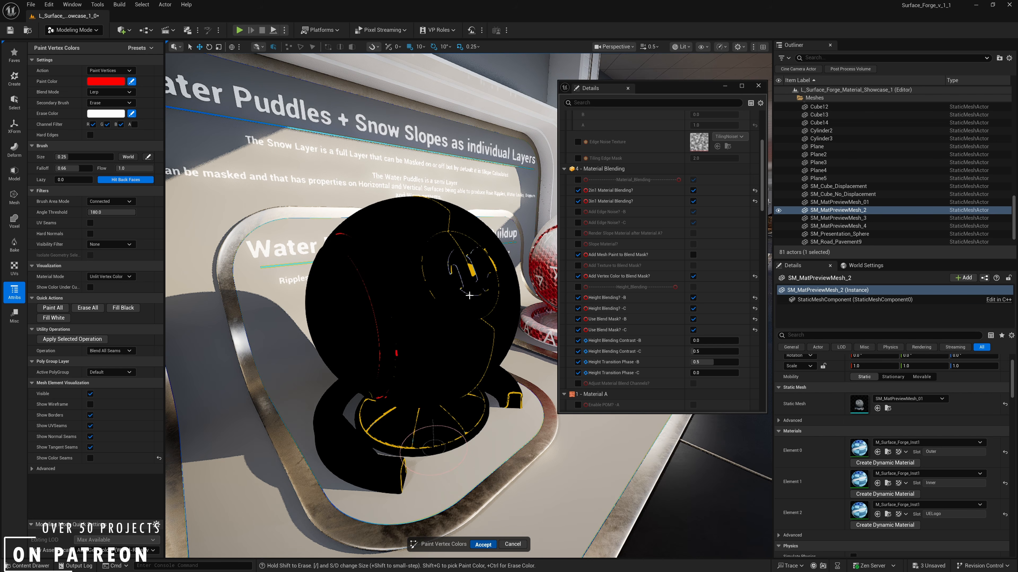
# - Restrict the vertex paint channel filter to red and paint over the top of the preview ball
pyautogui.keyDown('alt'); pyautogui.moveTo(406, 306); pyautogui.dragTo(376, 333); pyautogui.keyUp('alt')
pyautogui.click(48, 106)
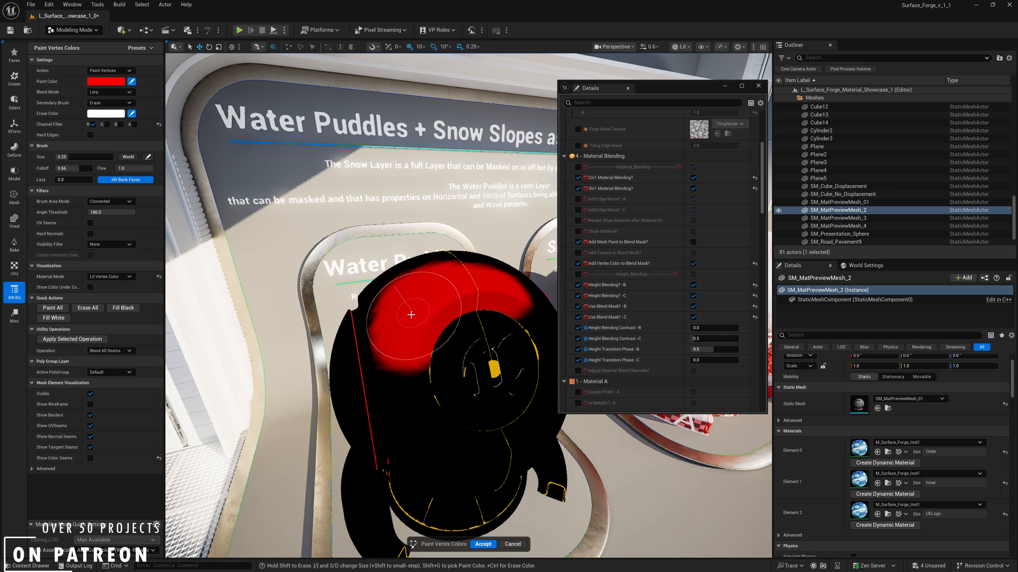
pyautogui.moveTo(398, 336); pyautogui.dragTo(446, 388, button='right')
# - Switch the paint visualization to Original Material and view the painted area on top of the ball
pyautogui.click(115, 277)
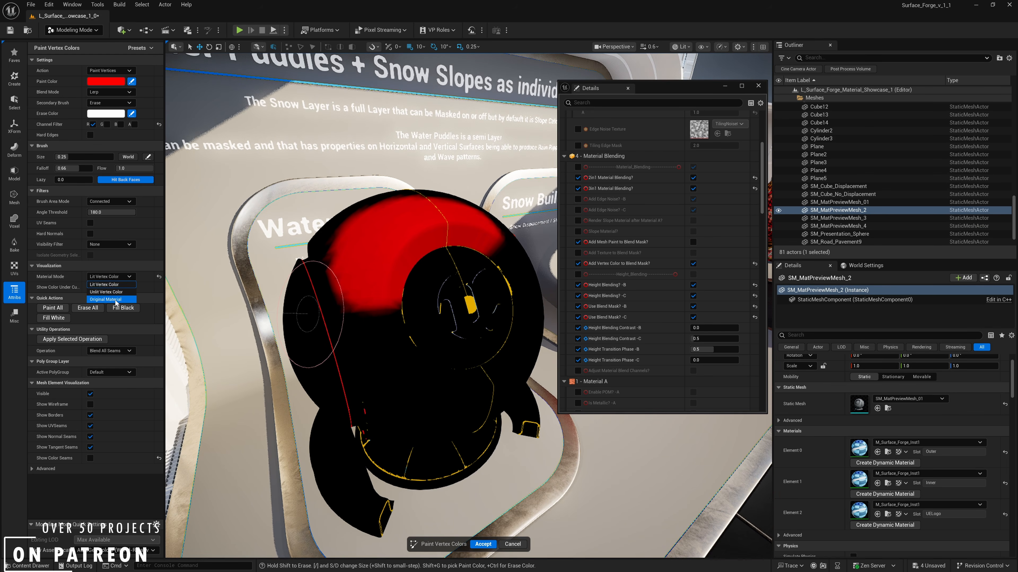
pyautogui.click(105, 299)
pyautogui.moveTo(371, 253); pyautogui.dragTo(339, 211, button='right')
pyautogui.moveTo(456, 330); pyautogui.dragTo(448, 325, button='right')
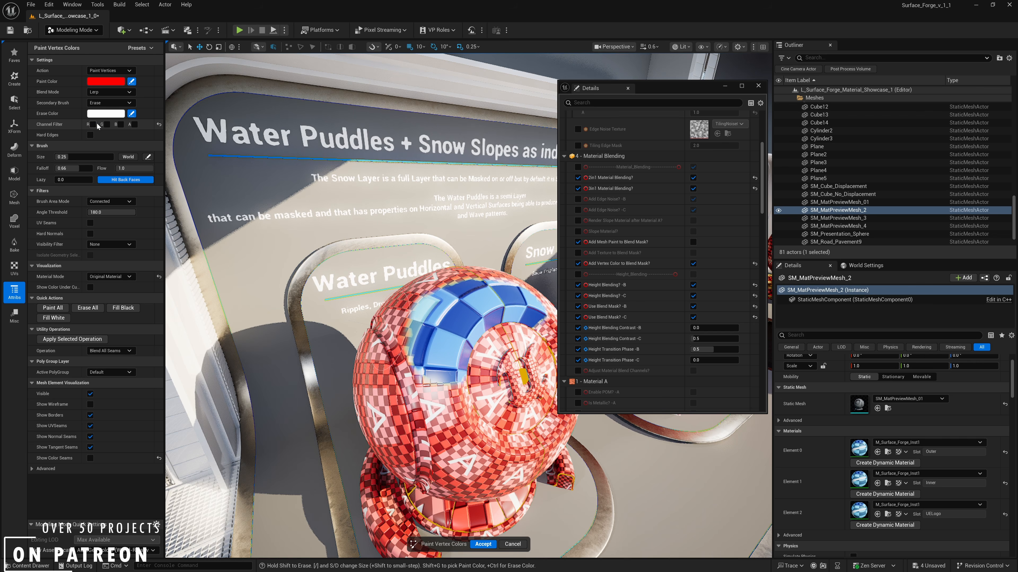
# - Change the channel filter to blue only and set the visualization's material mode to Lit Vertex Color
pyautogui.moveTo(511, 346); pyautogui.dragTo(465, 342, button='right')
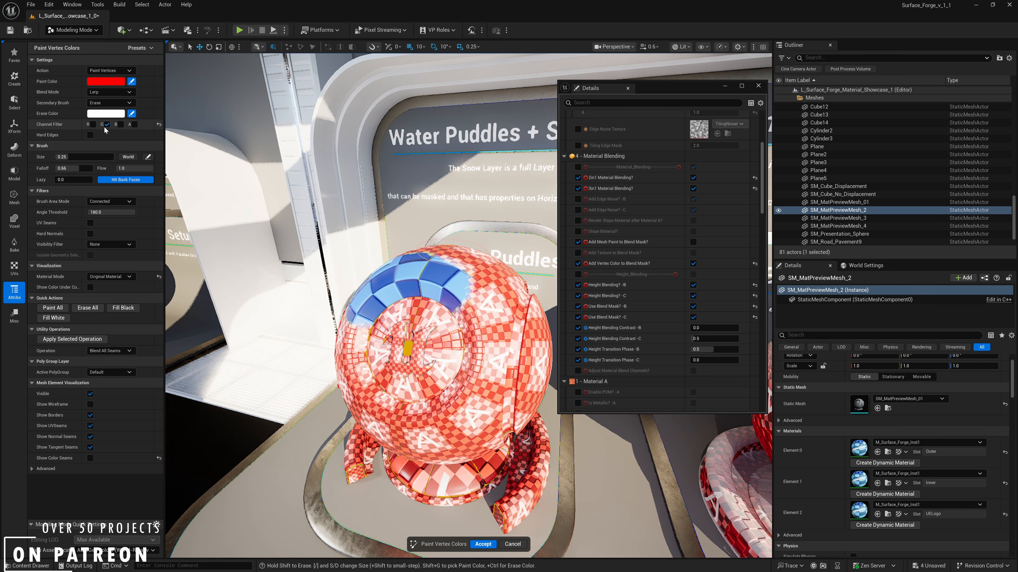
pyautogui.click(119, 124)
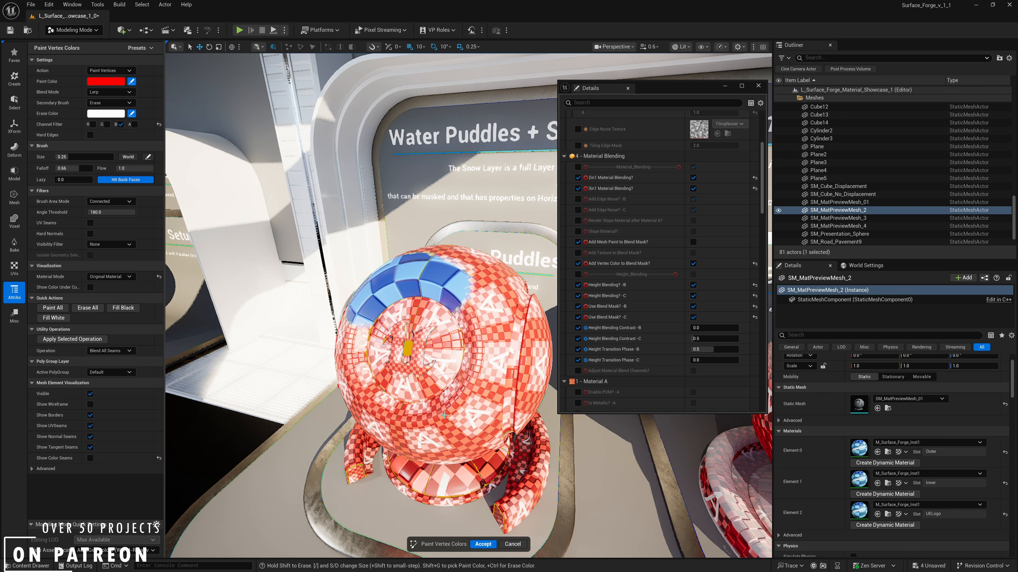
pyautogui.moveTo(384, 385); pyautogui.dragTo(178, 299, button='right')
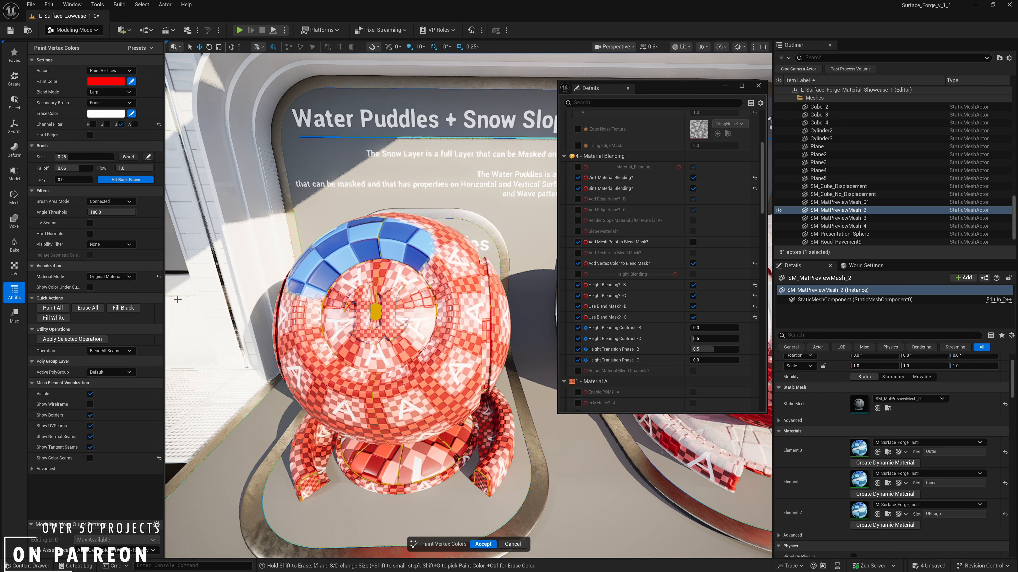
pyautogui.click(112, 276)
pyautogui.click(113, 286)
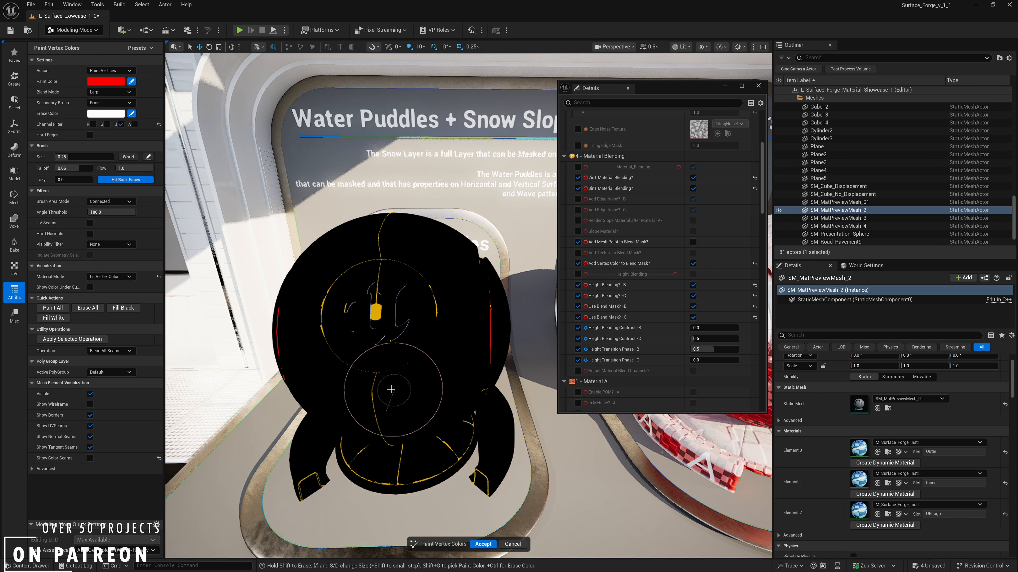
# - Set the paint color to white and paint the blue channel around the upper side and central recess of the ball
pyautogui.moveTo(396, 369)
pyautogui.mouseDown(button='right')
pyautogui.moveTo(371, 359)
pyautogui.moveTo(379, 340)
pyautogui.moveTo(390, 375)
pyautogui.mouseUp(button='right')
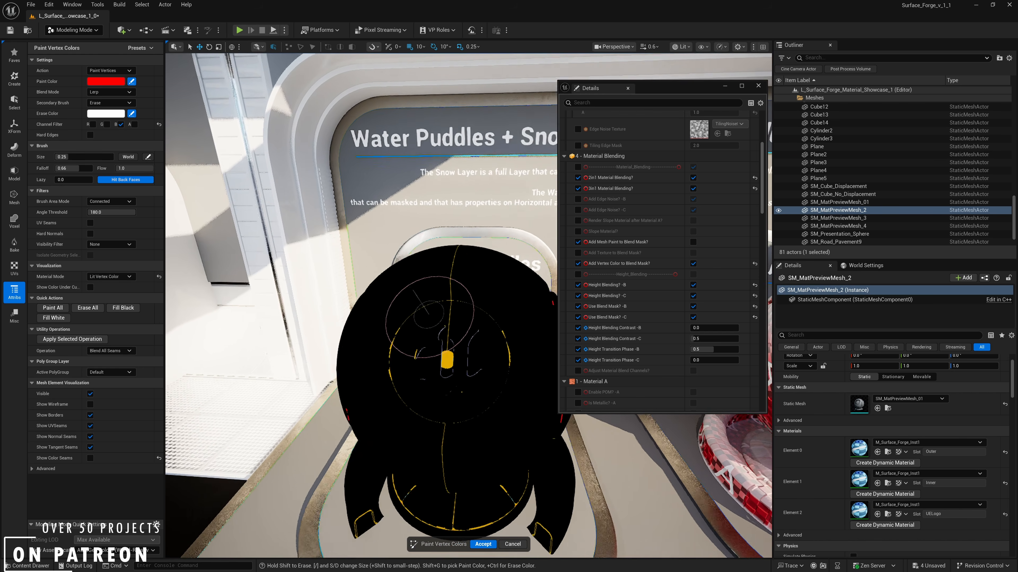
pyautogui.moveTo(357, 337)
pyautogui.mouseDown(button='right')
pyautogui.moveTo(370, 358)
pyautogui.moveTo(329, 340)
pyautogui.moveTo(356, 337)
pyautogui.mouseUp(button='right')
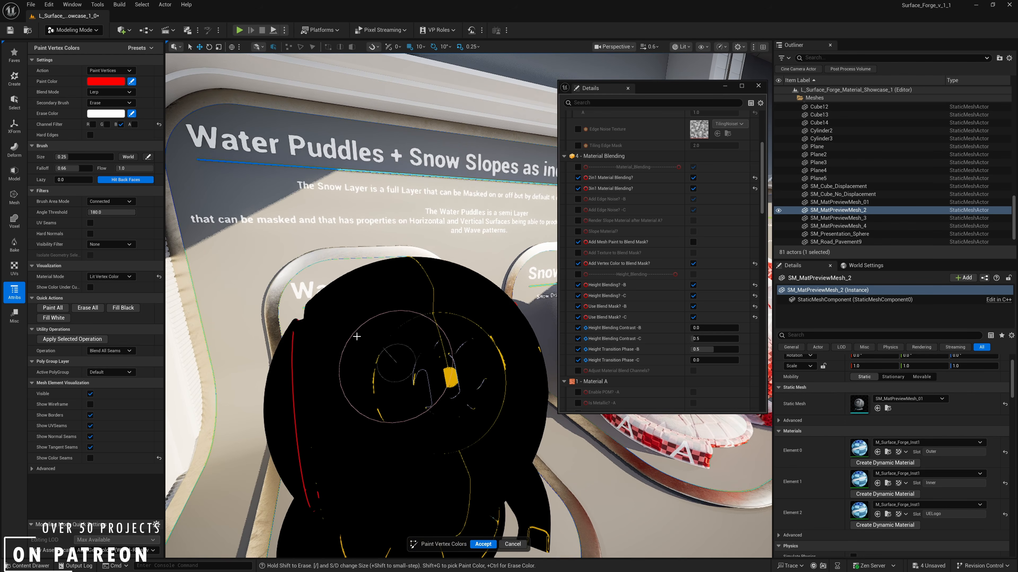
pyautogui.click(116, 83)
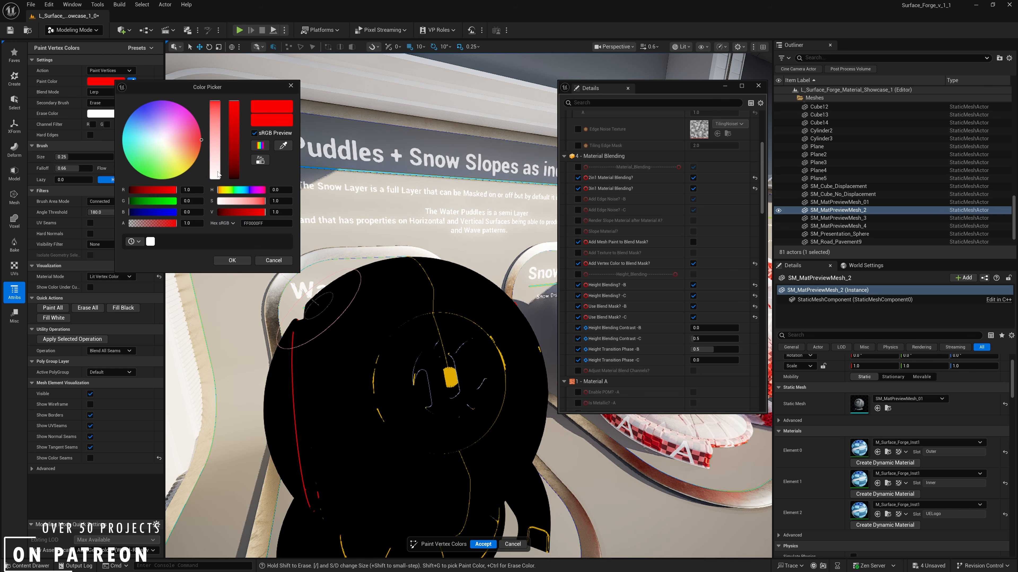
pyautogui.moveTo(217, 172); pyautogui.dragTo(203, 267)
pyautogui.click(218, 263)
pyautogui.moveTo(399, 336); pyautogui.dragTo(406, 331, button='right')
pyautogui.moveTo(487, 321); pyautogui.dragTo(499, 328)
pyautogui.moveTo(508, 370); pyautogui.dragTo(487, 405)
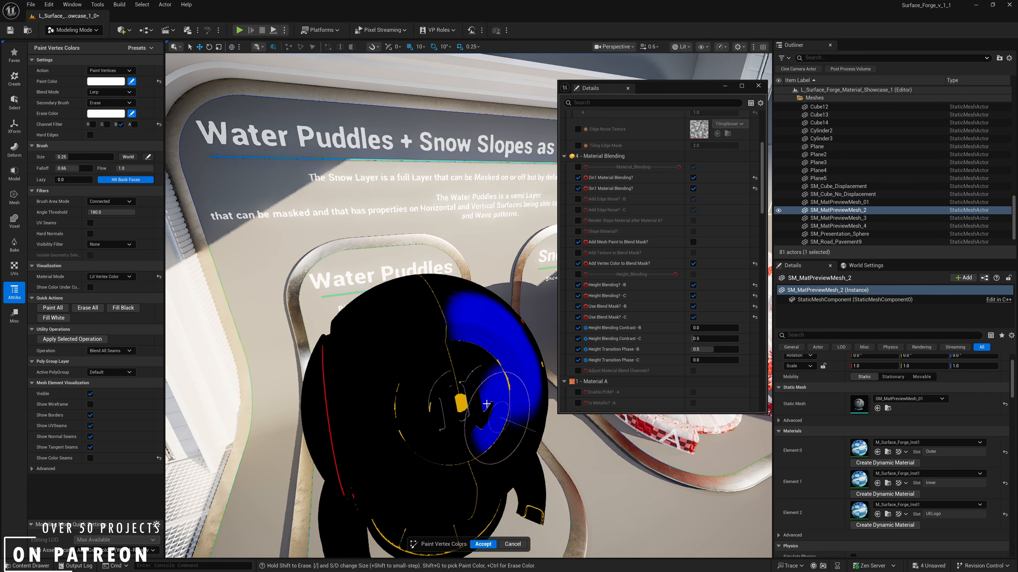
# - Change the channel filter from blue to green, paint the lower side of the ball, and display it with the Original Material
pyautogui.click(120, 124)
pyautogui.click(107, 124)
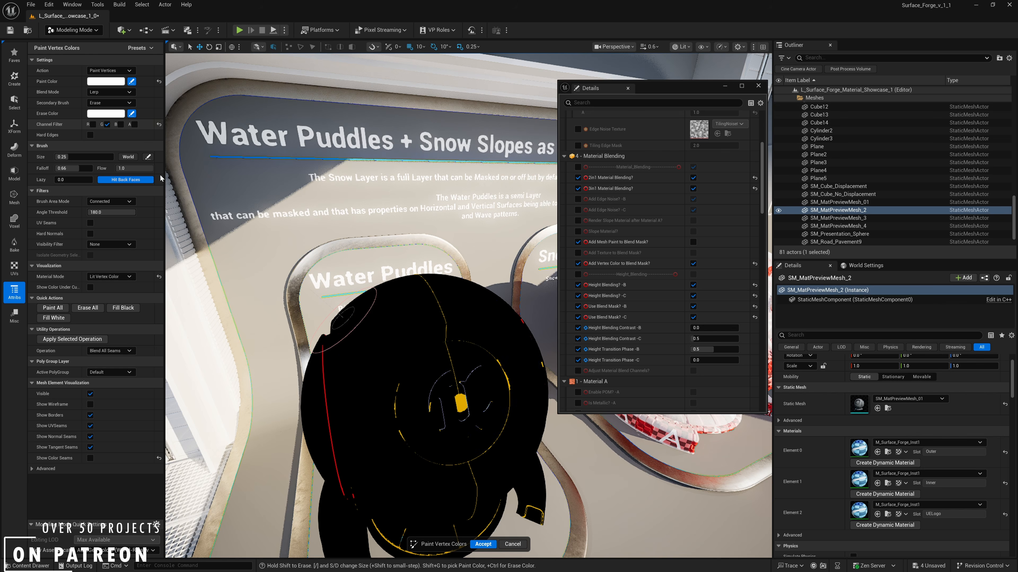
pyautogui.scroll(3, 355, 431)
pyautogui.moveTo(355, 431)
pyautogui.mouseDown()
pyautogui.moveTo(392, 461)
pyautogui.moveTo(333, 404)
pyautogui.moveTo(449, 481)
pyautogui.mouseUp()
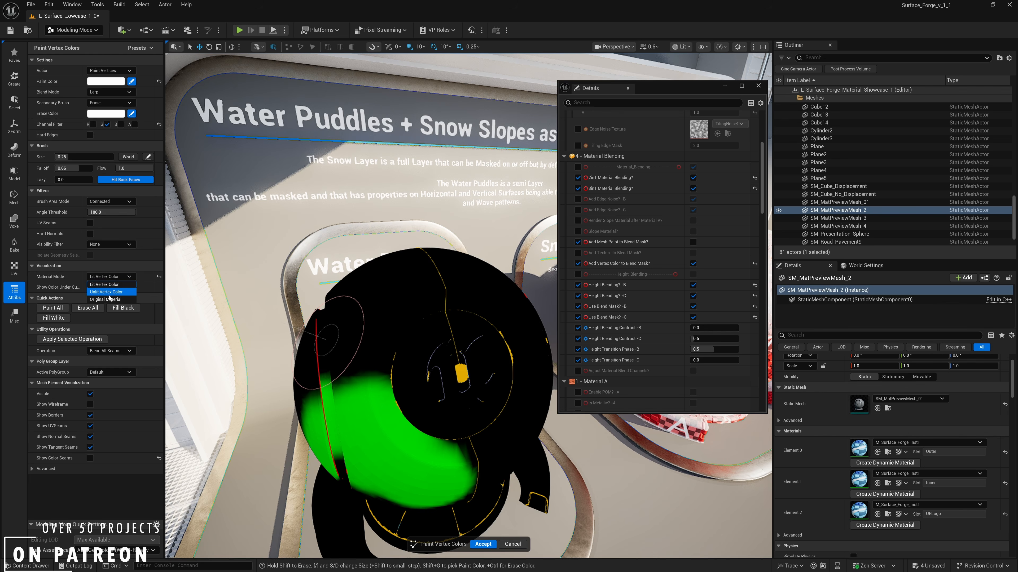
pyautogui.click(112, 300)
pyautogui.moveTo(496, 297); pyautogui.dragTo(185, 304, button='right')
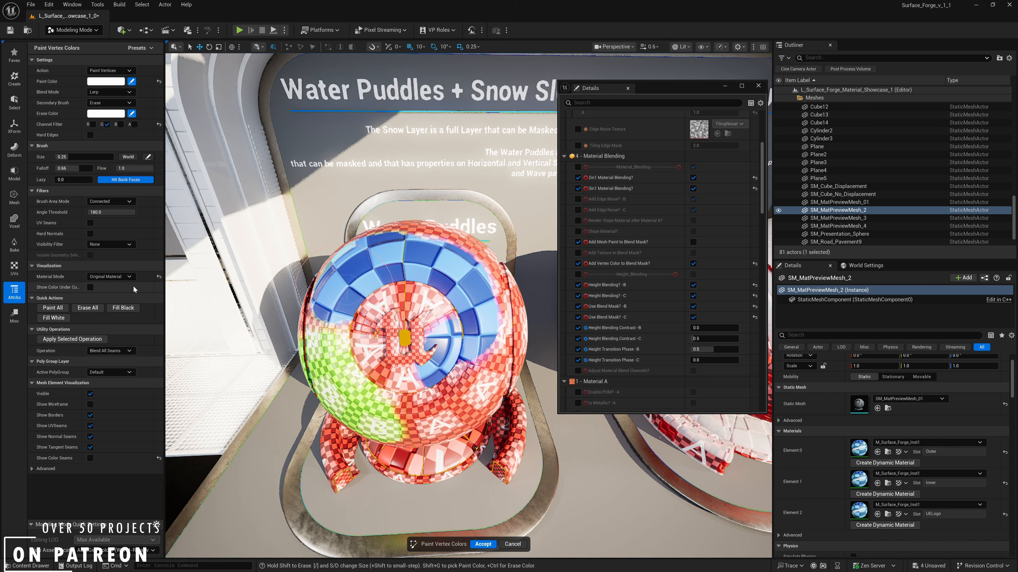
# - View all painted channels in Lit Vertex Color by adding red and blue to the channel filter, and return to Original Material
pyautogui.click(117, 277)
pyautogui.click(120, 284)
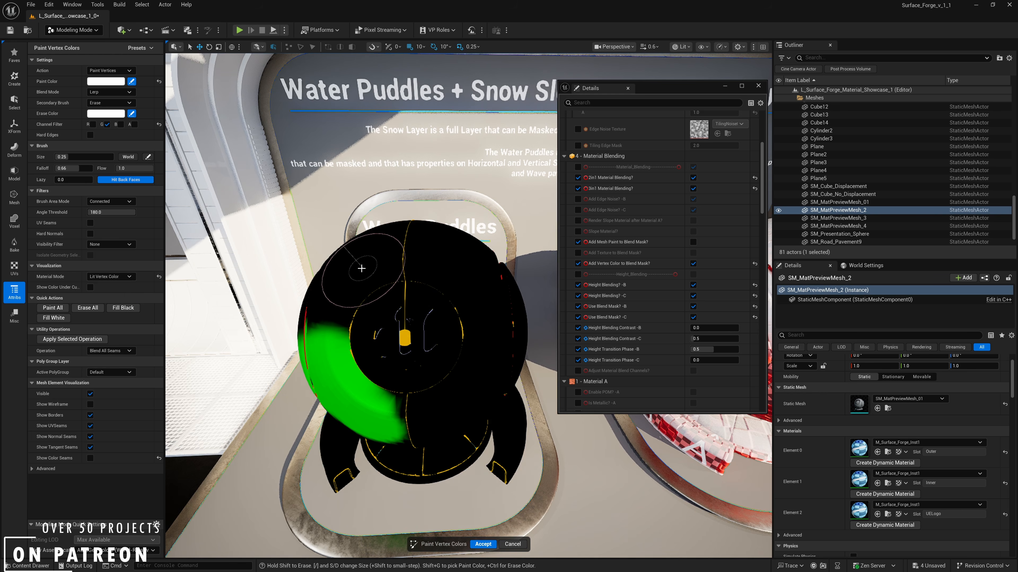
pyautogui.click(93, 124)
pyautogui.click(120, 125)
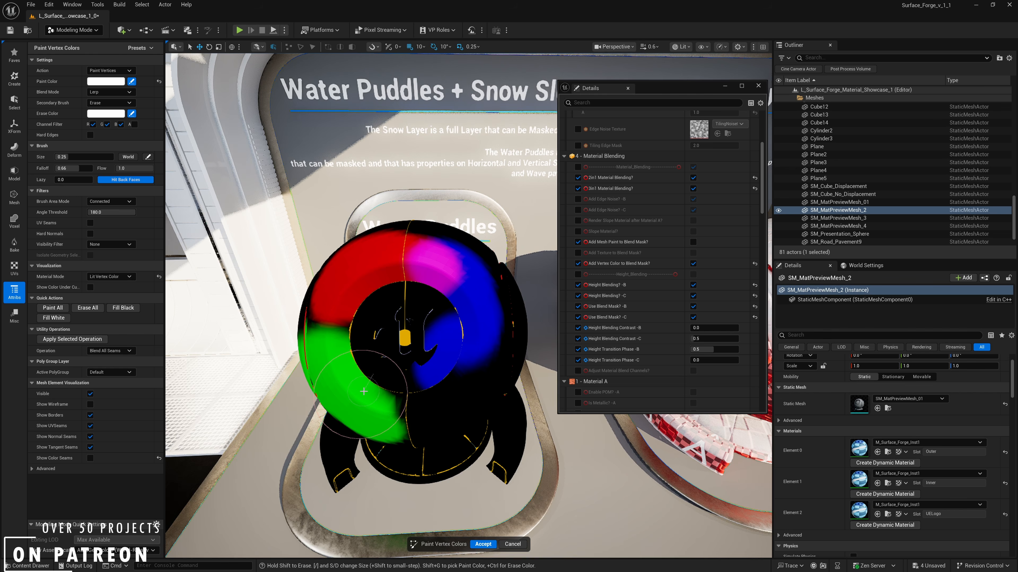
pyautogui.click(111, 277)
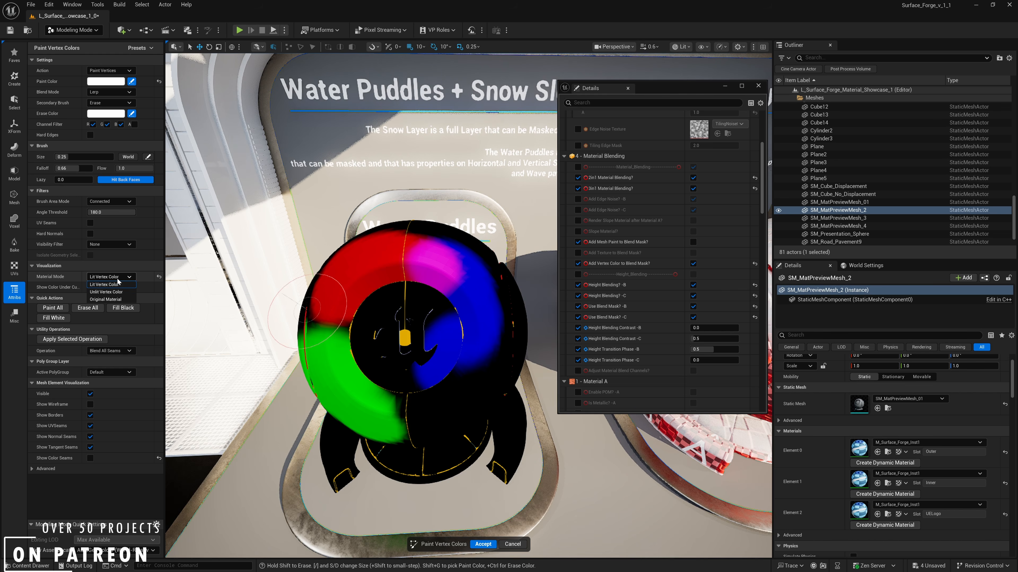
pyautogui.click(110, 296)
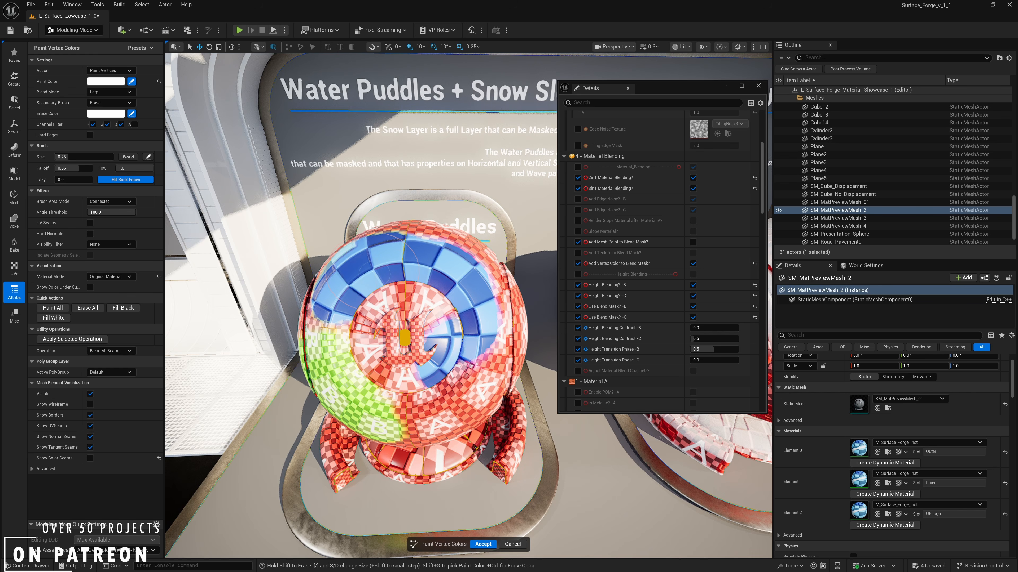
# - Set Height Blending Contrast to about 2.39 for B and 2.83 for C, and Height Transition Phase to about 0.57 and 0.50
pyautogui.moveTo(375, 274); pyautogui.dragTo(376, 299, button='right')
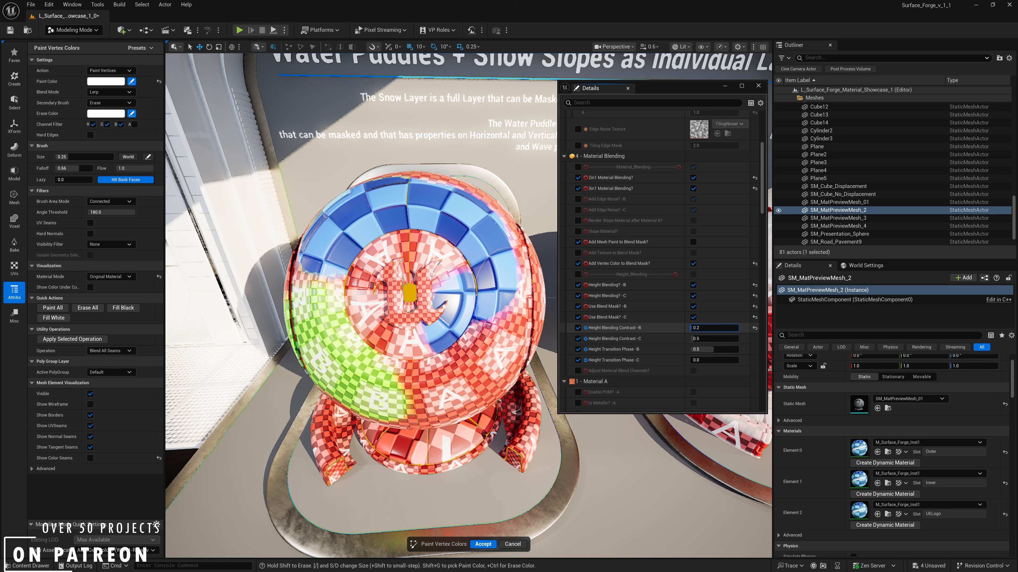
pyautogui.moveTo(714, 327); pyautogui.dragTo(714, 360)
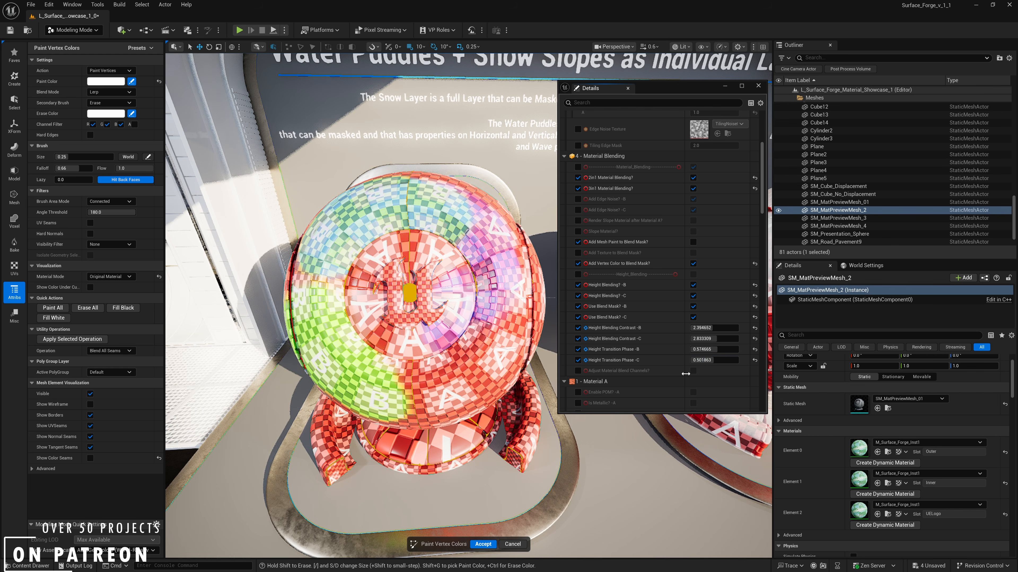
pyautogui.moveTo(385, 235)
pyautogui.mouseDown(button='right')
pyautogui.moveTo(424, 205)
pyautogui.moveTo(406, 298)
pyautogui.mouseUp(button='right')
pyautogui.moveTo(447, 350); pyautogui.dragTo(409, 341, button='right')
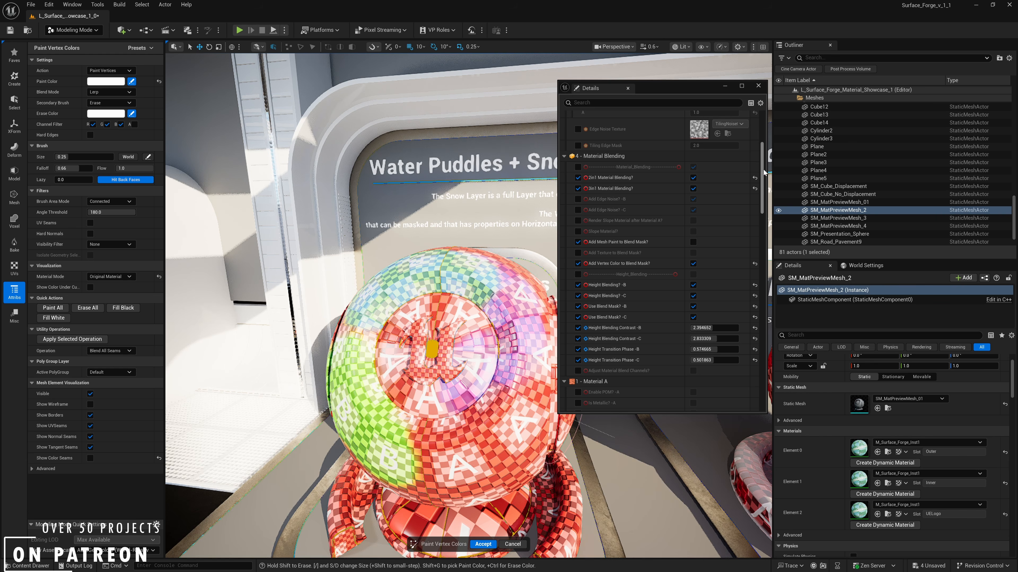
# - Turn on Enable Displacement in the material instance's Displacement Mask group
pyautogui.moveTo(764, 172); pyautogui.dragTo(760, 249)
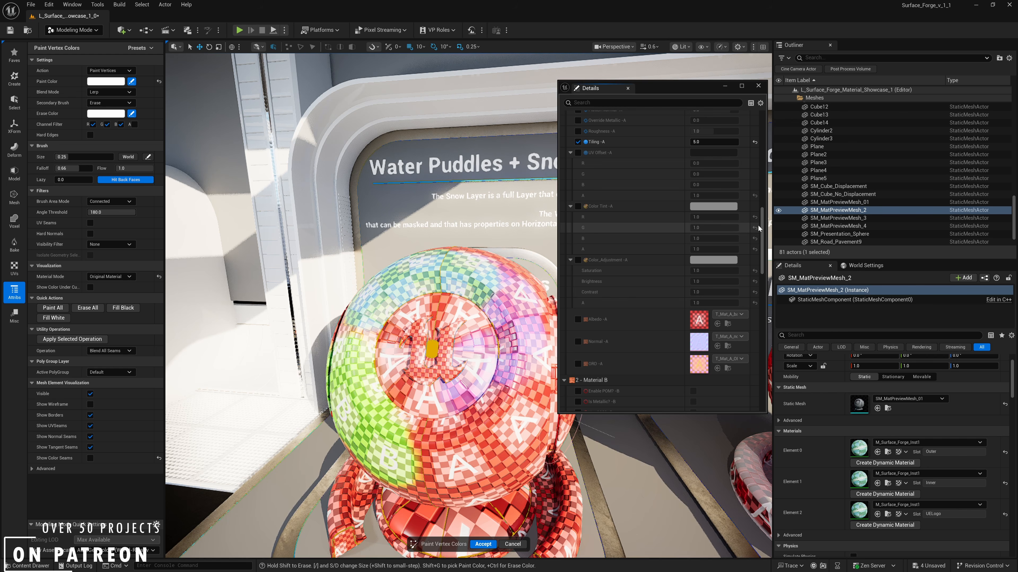
pyautogui.moveTo(761, 226); pyautogui.dragTo(704, 329)
pyautogui.scroll(6, 629, 266)
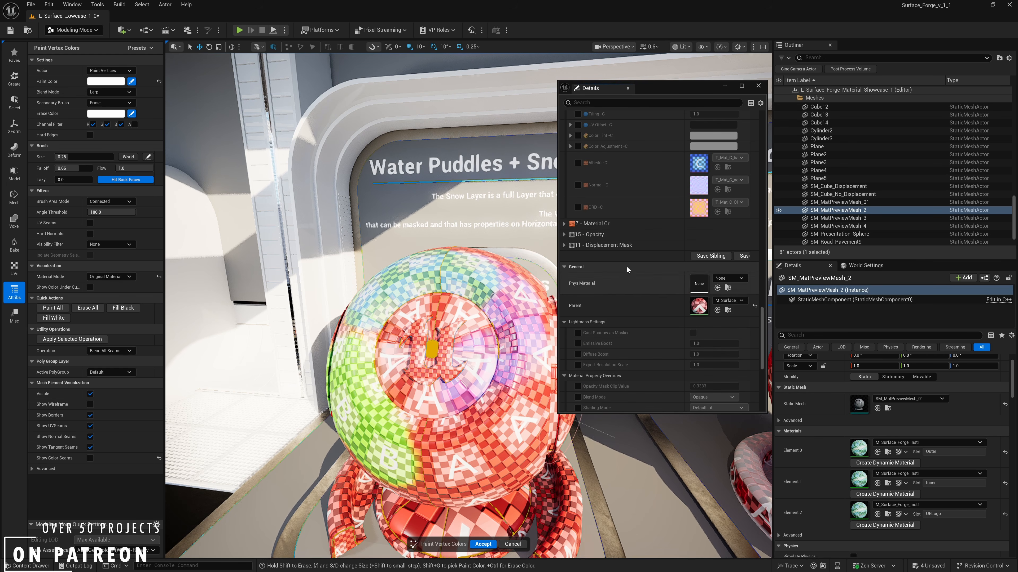
pyautogui.click(564, 245)
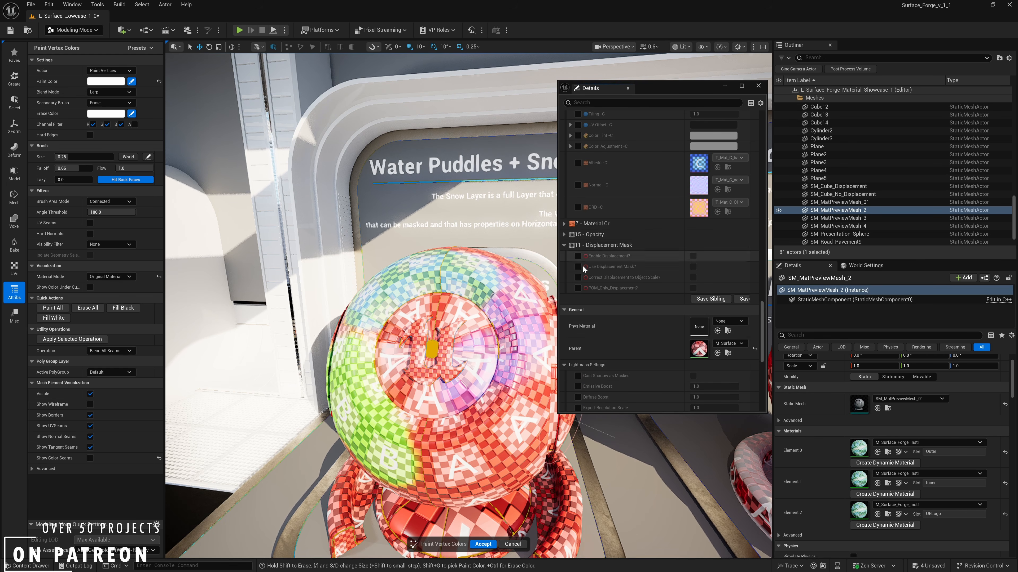
pyautogui.click(693, 257)
# - Override the tiling of Material C and set it to 5.0
pyautogui.moveTo(461, 347)
pyautogui.mouseDown(button='right')
pyautogui.moveTo(388, 342)
pyautogui.moveTo(430, 349)
pyautogui.moveTo(425, 357)
pyautogui.moveTo(373, 344)
pyautogui.mouseUp(button='right')
pyautogui.press('a')
pyautogui.scroll(-1, 426, 351)
pyautogui.press('w')
pyautogui.press('d')
pyautogui.press('s')
pyautogui.scroll(6, 657, 307)
pyautogui.scroll(-3, 667, 308)
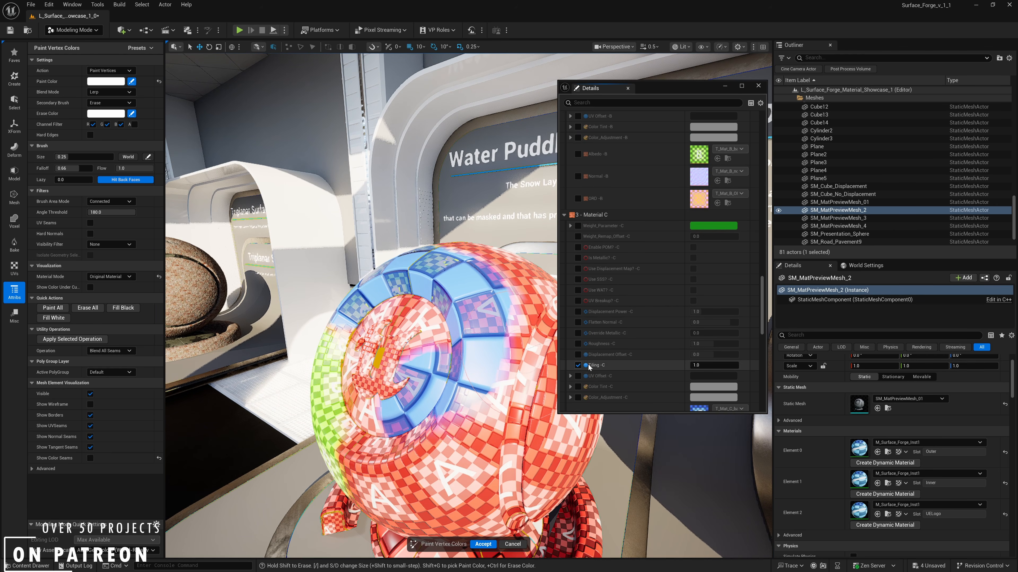
pyautogui.press('Return')
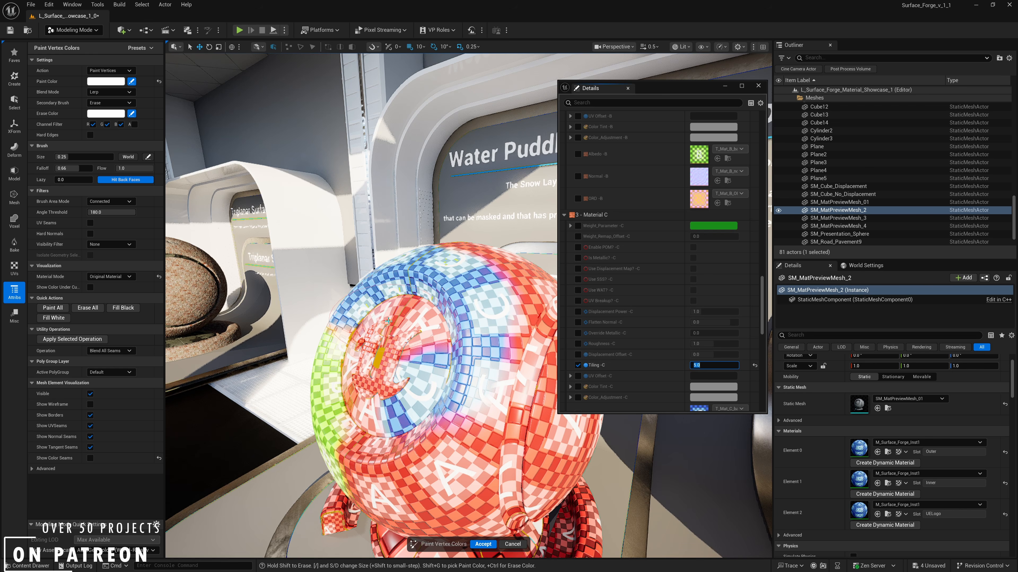
# - Override Enable Tessellation and Displacement Scaling in the material property overrides, and set the displacement magnitude to 5
pyautogui.press('d')
pyautogui.moveTo(424, 345)
pyautogui.mouseDown(button='right')
pyautogui.moveTo(400, 341)
pyautogui.moveTo(388, 317)
pyautogui.moveTo(359, 303)
pyautogui.moveTo(381, 324)
pyautogui.moveTo(369, 319)
pyautogui.mouseUp(button='right')
pyautogui.press('w')
pyautogui.press('w')
pyautogui.press('a')
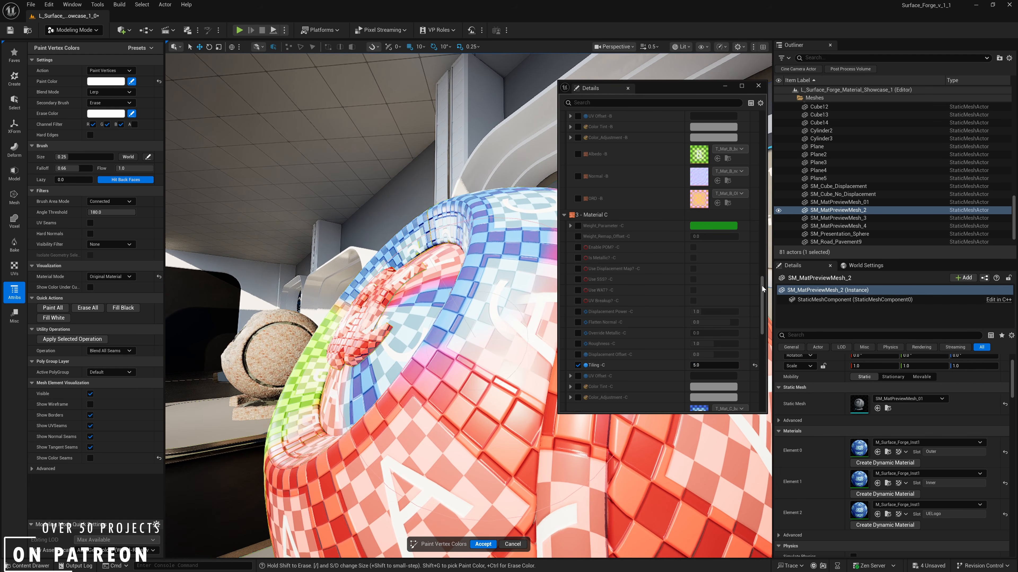
pyautogui.moveTo(762, 301); pyautogui.dragTo(777, 357)
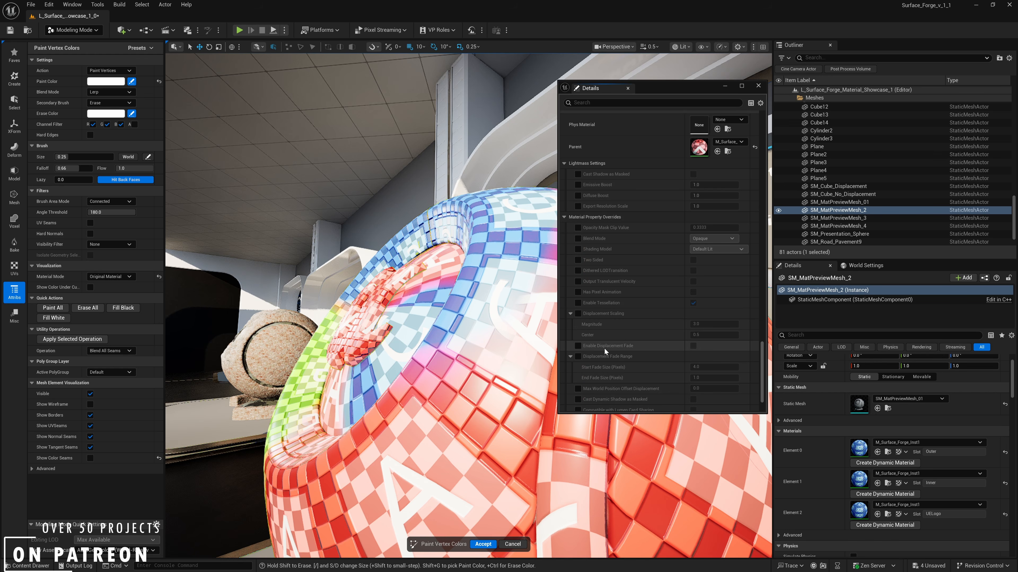
pyautogui.click(576, 303)
pyautogui.click(577, 314)
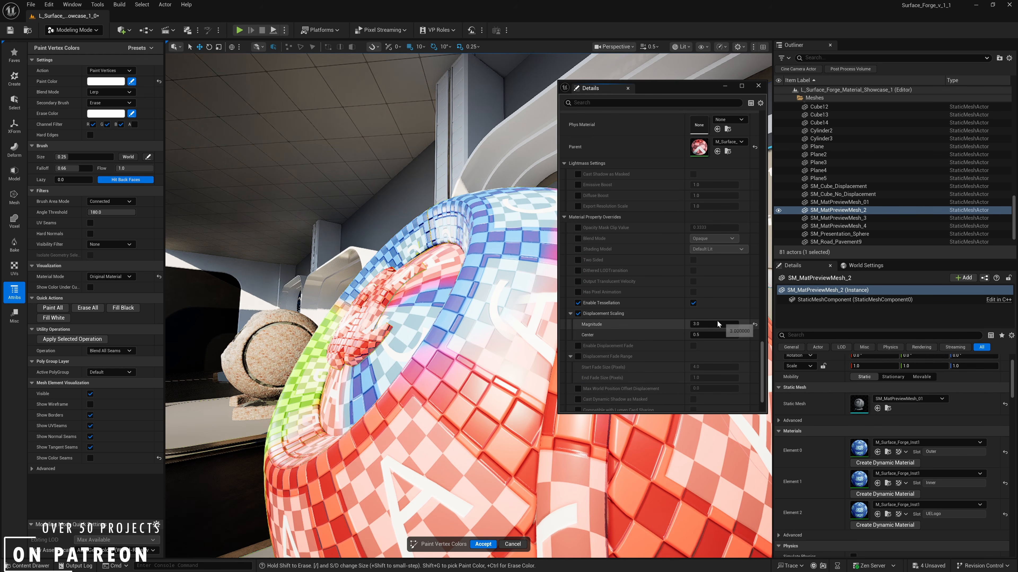
pyautogui.click(705, 323)
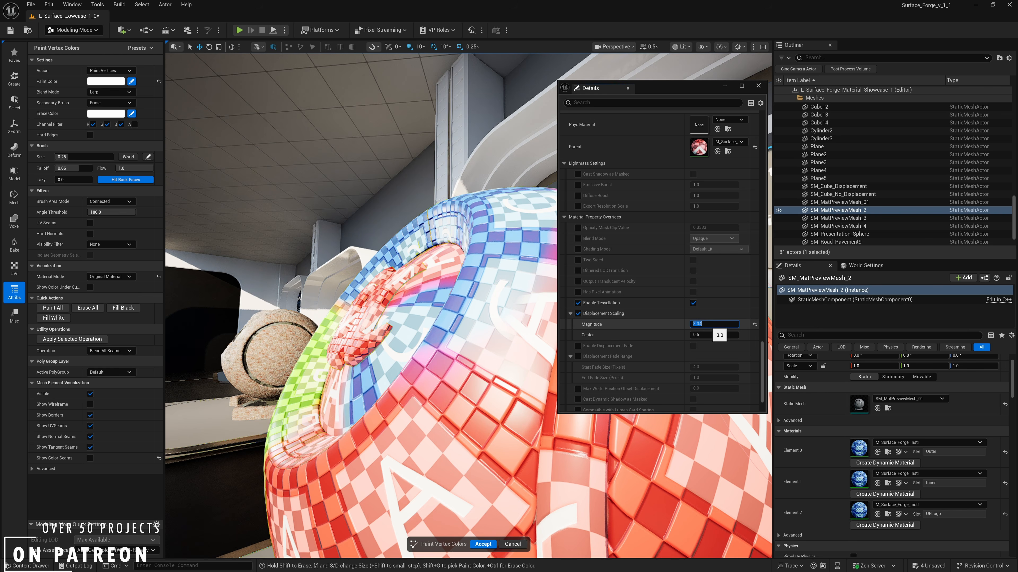
pyautogui.write('5')
pyautogui.press('Return')
# - Examine the ball's surface from several angles and review the Displacement Mask, Material Blending and Material A weight parameters
pyautogui.scroll(6, 608, 241)
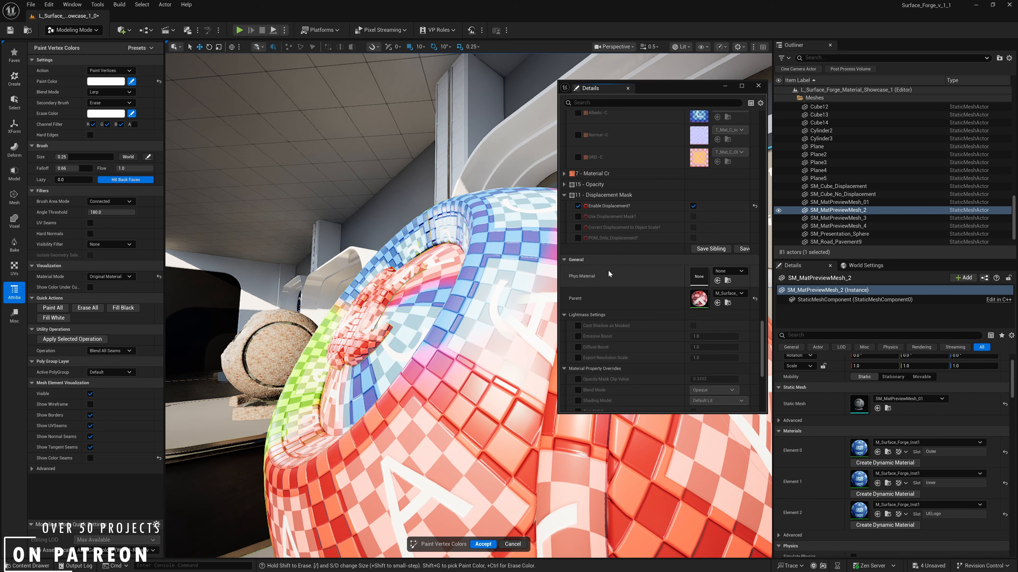
pyautogui.scroll(2, 624, 276)
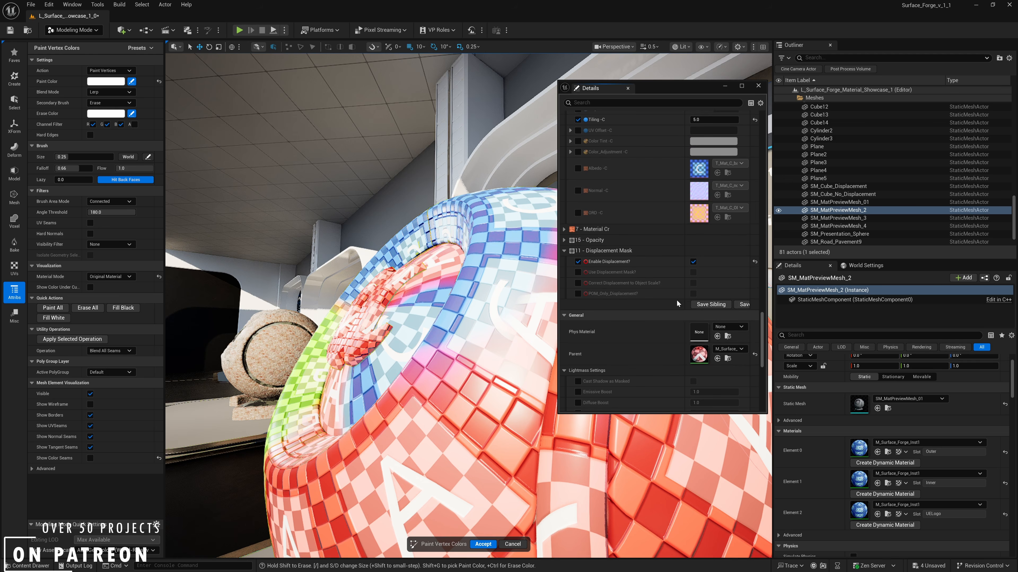
pyautogui.moveTo(761, 339); pyautogui.dragTo(757, 248)
pyautogui.moveTo(481, 281); pyautogui.dragTo(508, 277, button='right')
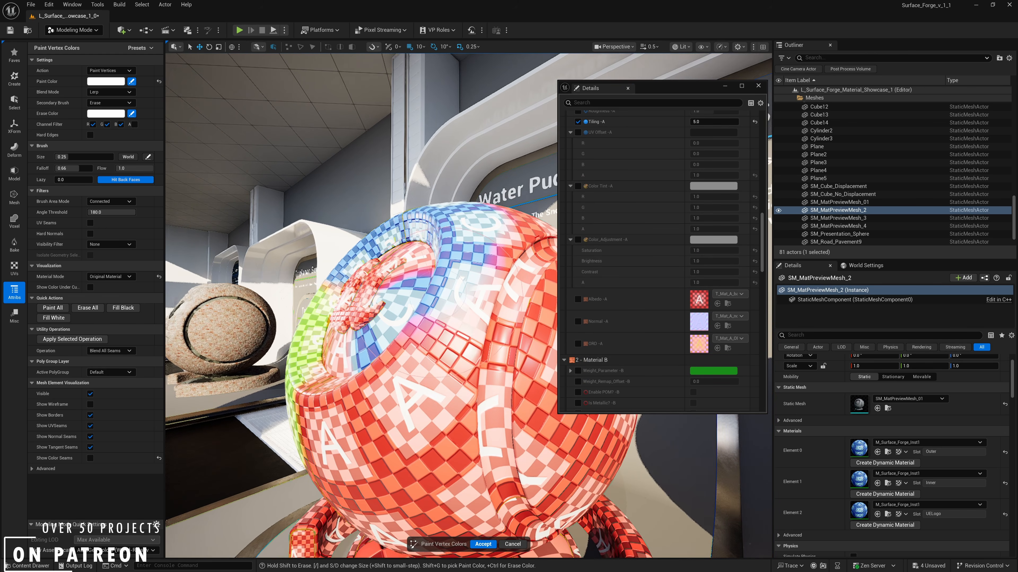
pyautogui.moveTo(763, 239); pyautogui.dragTo(758, 167)
pyautogui.moveTo(375, 297); pyautogui.dragTo(385, 317, button='right')
pyautogui.moveTo(456, 415); pyautogui.dragTo(443, 413, button='right')
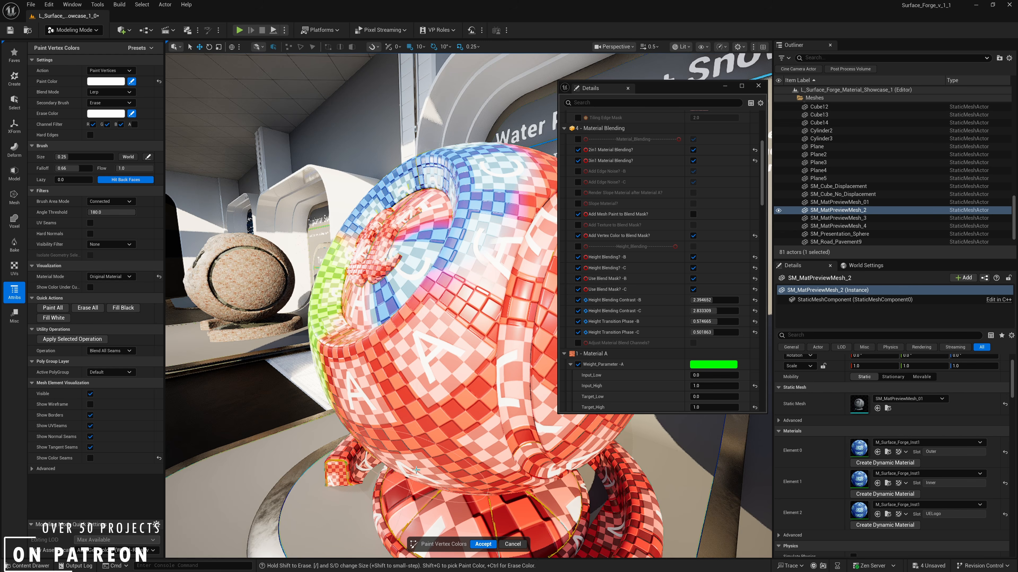
pyautogui.moveTo(415, 470); pyautogui.dragTo(492, 461, button='right')
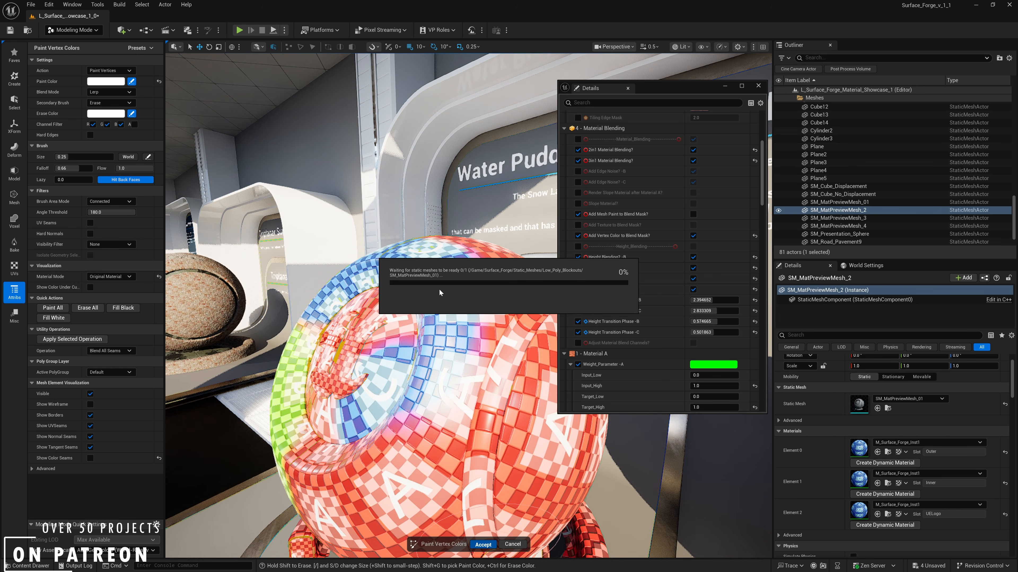
# - Turn off 2in1 Material Blending in the material instance's Material Blending group
pyautogui.moveTo(438, 290)
pyautogui.mouseDown(button='right')
pyautogui.moveTo(395, 285)
pyautogui.moveTo(408, 298)
pyautogui.moveTo(385, 286)
pyautogui.moveTo(445, 292)
pyautogui.moveTo(461, 321)
pyautogui.moveTo(470, 310)
pyautogui.moveTo(464, 295)
pyautogui.moveTo(412, 287)
pyautogui.moveTo(372, 251)
pyautogui.moveTo(376, 281)
pyautogui.moveTo(375, 259)
pyautogui.mouseUp(button='right')
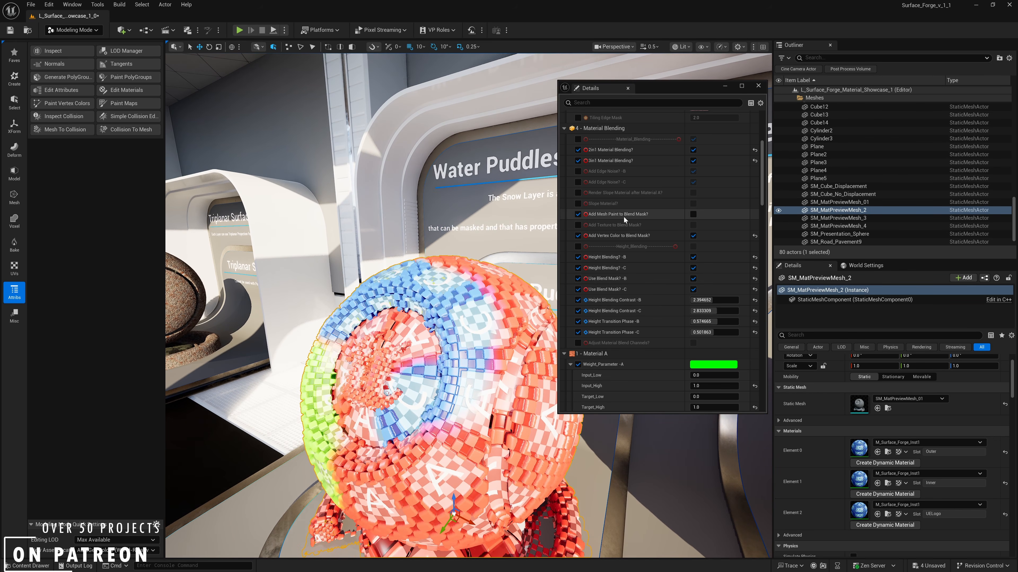
pyautogui.scroll(1, 623, 233)
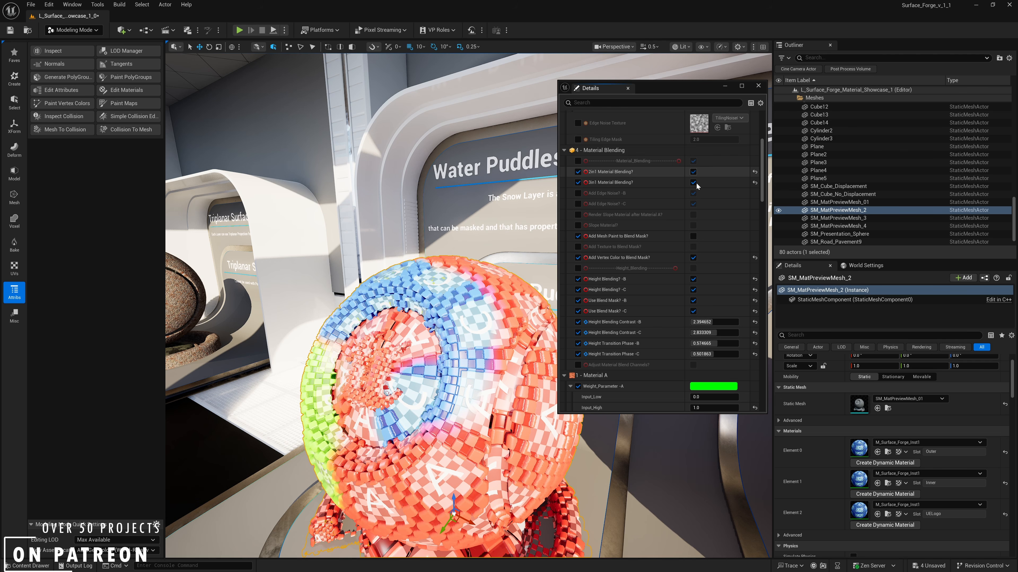
pyautogui.click(694, 173)
pyautogui.scroll(7, 679, 227)
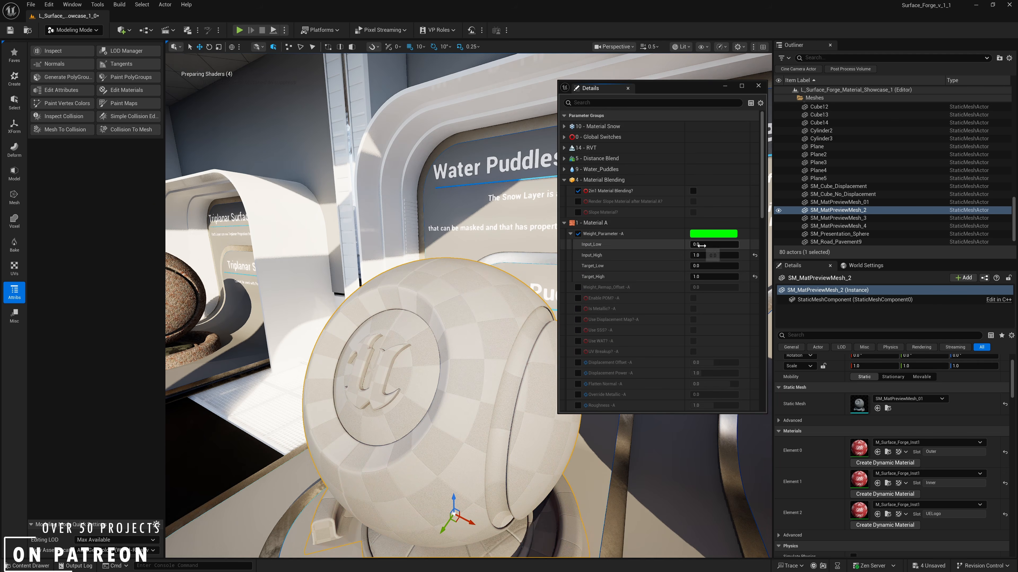
# - Lower the Displacement Scaling magnitude in the material property overrides
pyautogui.moveTo(457, 241)
pyautogui.mouseDown(button='right')
pyautogui.moveTo(505, 260)
pyautogui.moveTo(457, 254)
pyautogui.mouseUp(button='right')
pyautogui.moveTo(763, 198); pyautogui.dragTo(763, 391)
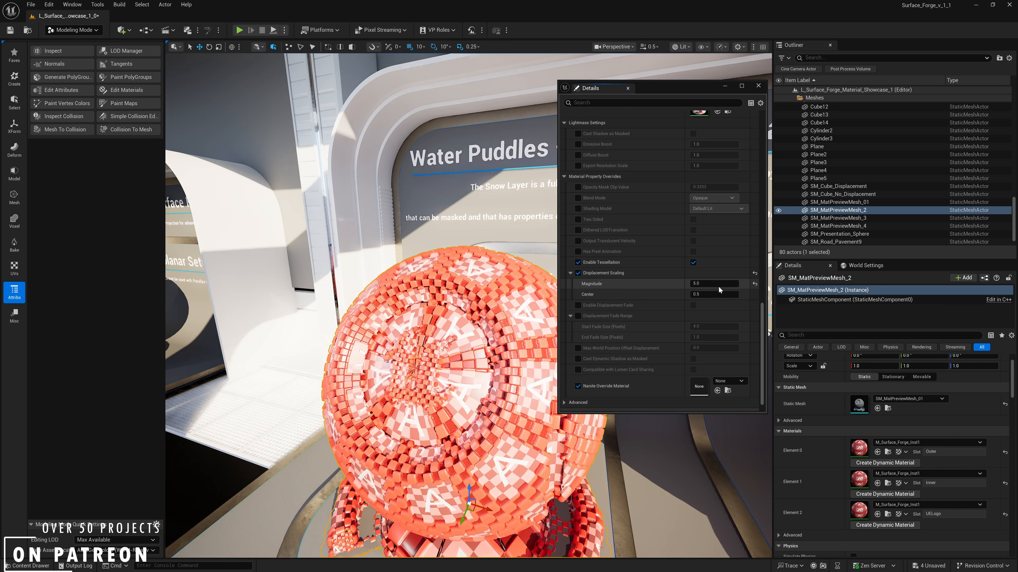
pyautogui.press('Return')
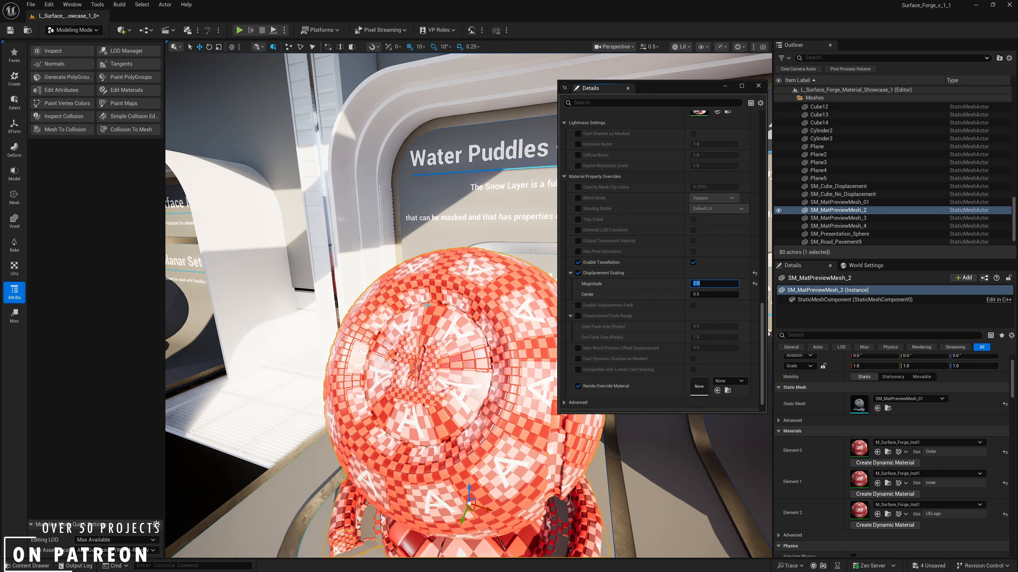
# - Override and turn on Slope Material in the Material Blending group, and view the slope layer on the ball
pyautogui.moveTo(760, 322); pyautogui.dragTo(755, 155)
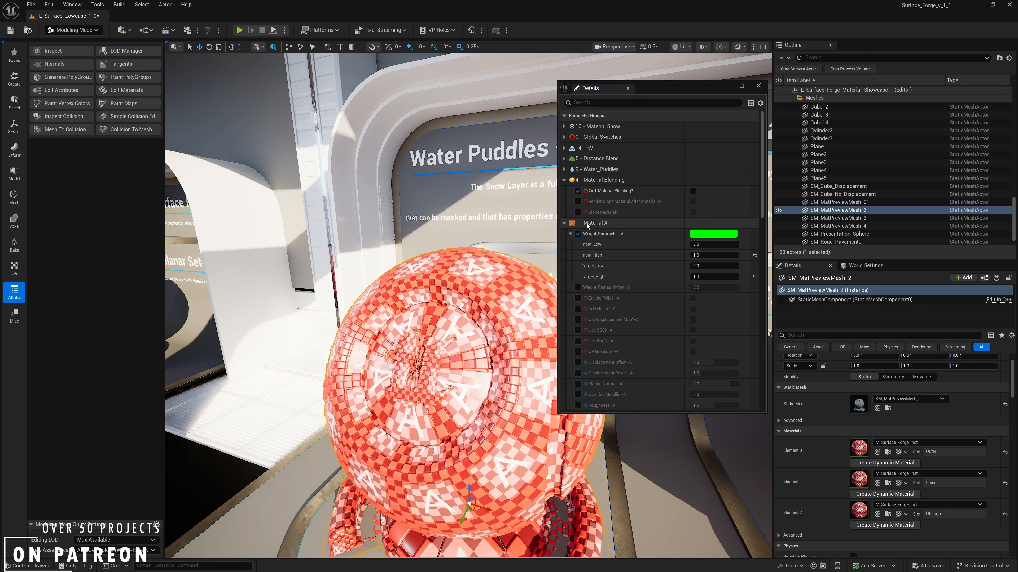
pyautogui.click(578, 212)
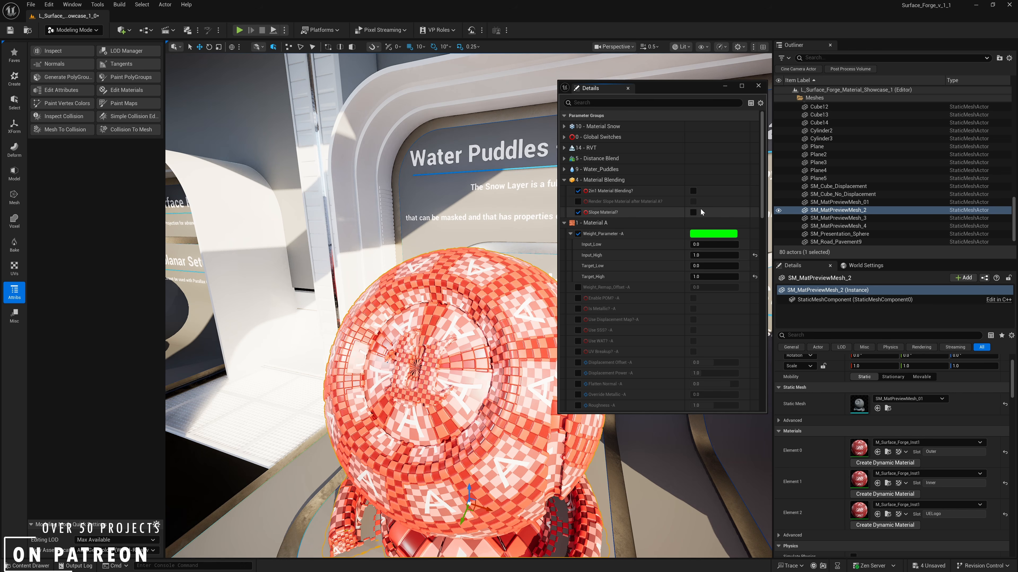
pyautogui.click(694, 211)
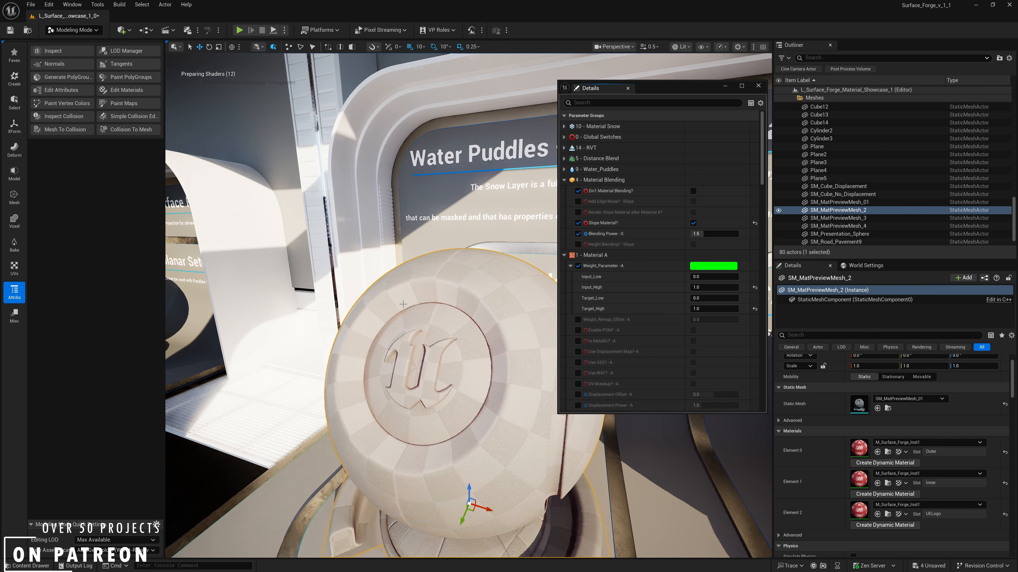
pyautogui.press('d')
pyautogui.moveTo(397, 289); pyautogui.dragTo(337, 257, button='right')
pyautogui.press('a')
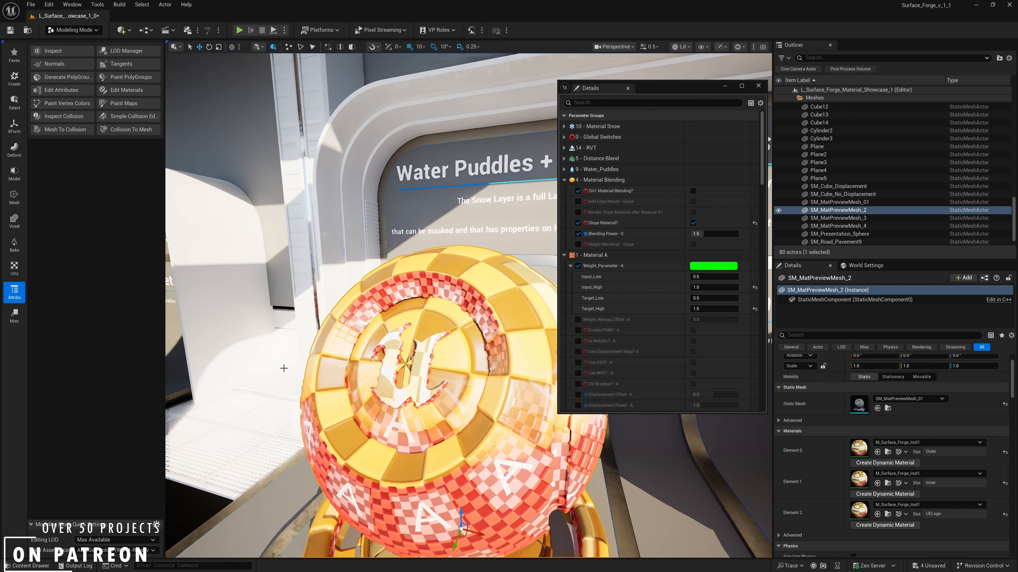
pyautogui.moveTo(460, 338); pyautogui.dragTo(430, 321, button='right')
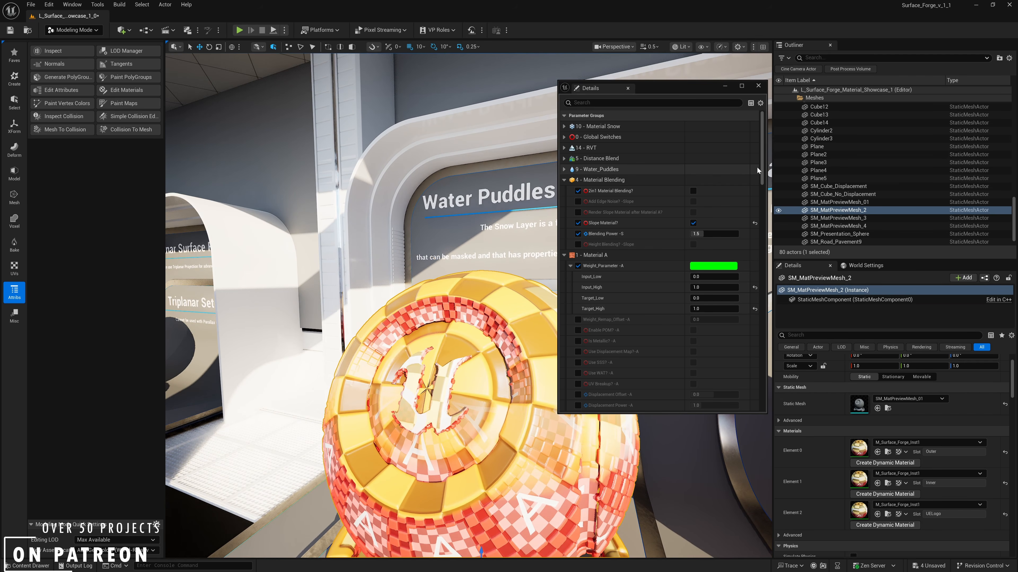
# - Override Slope Contrast and Slope FalloffPower in the Material S group, setting the contrast to 1 and then to 0
pyautogui.moveTo(759, 168); pyautogui.dragTo(769, 244)
pyautogui.scroll(-5, 714, 208)
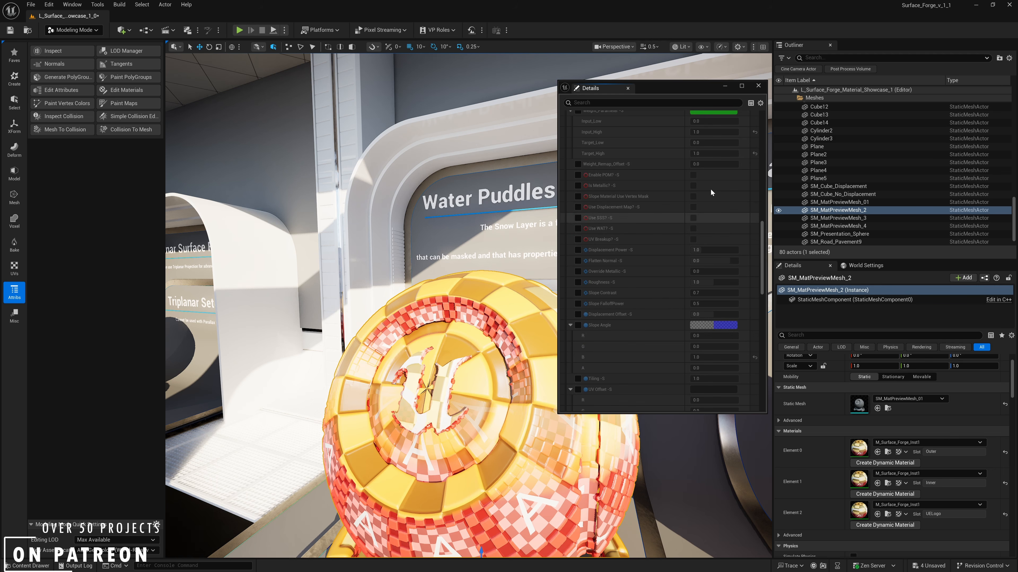
pyautogui.scroll(-2, 649, 231)
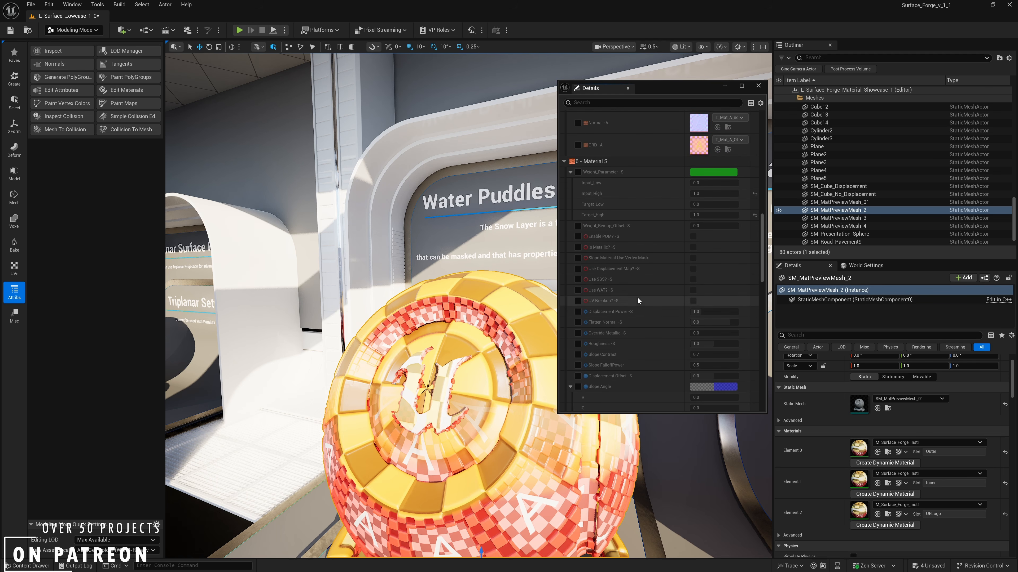
pyautogui.click(578, 329)
pyautogui.click(577, 319)
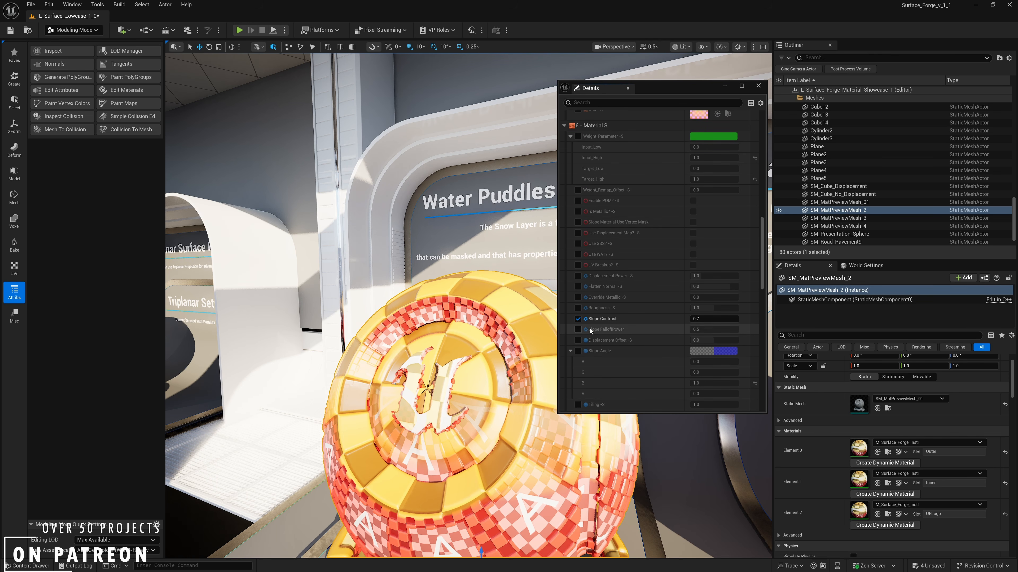
pyautogui.click(711, 322)
pyautogui.write('1')
pyautogui.press('Return')
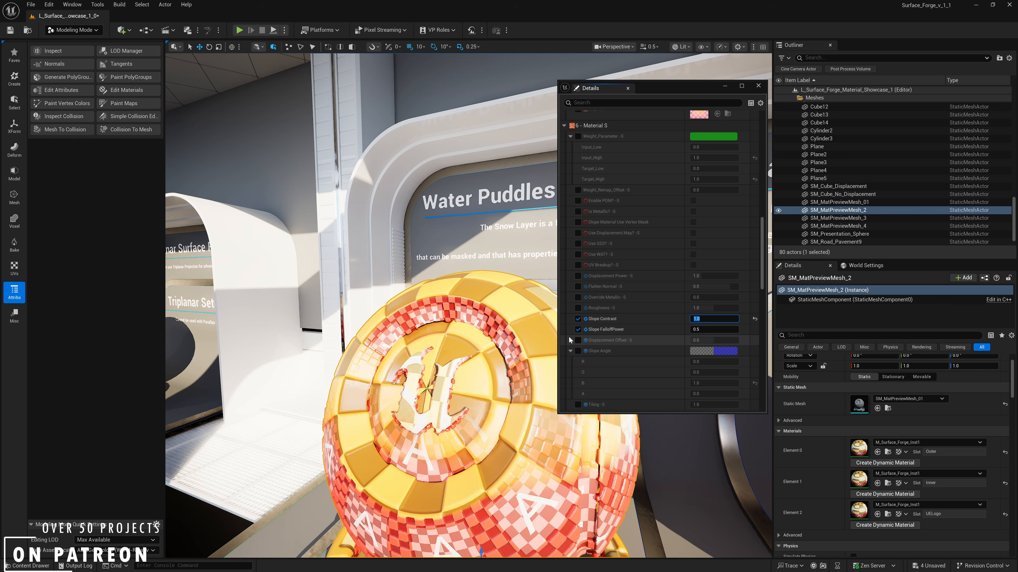
pyautogui.write('0')
pyautogui.press('Return')
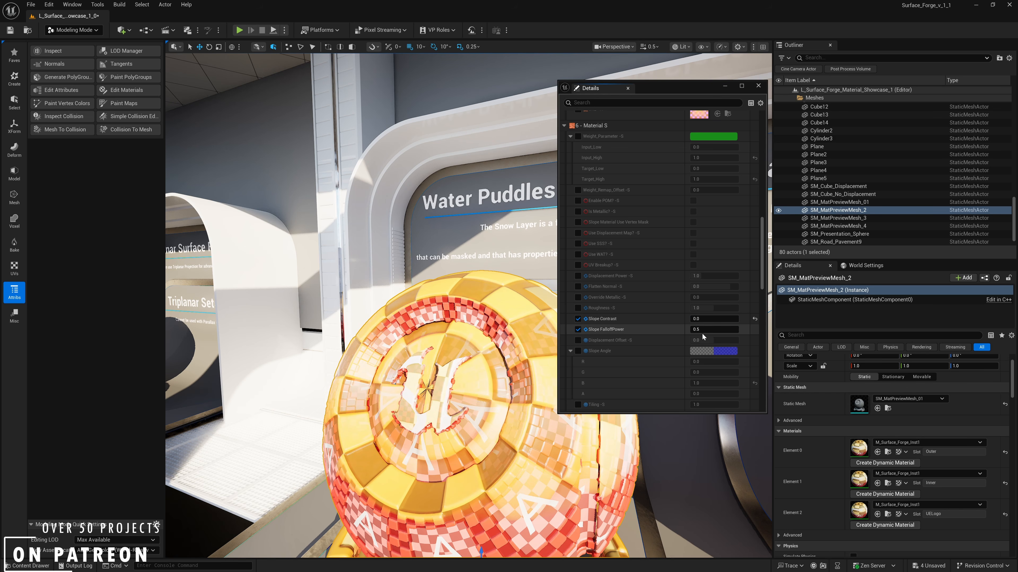
# - Try Slope FalloffPower of Material S at 1 and then at 0
pyautogui.write('1')
pyautogui.press('Return')
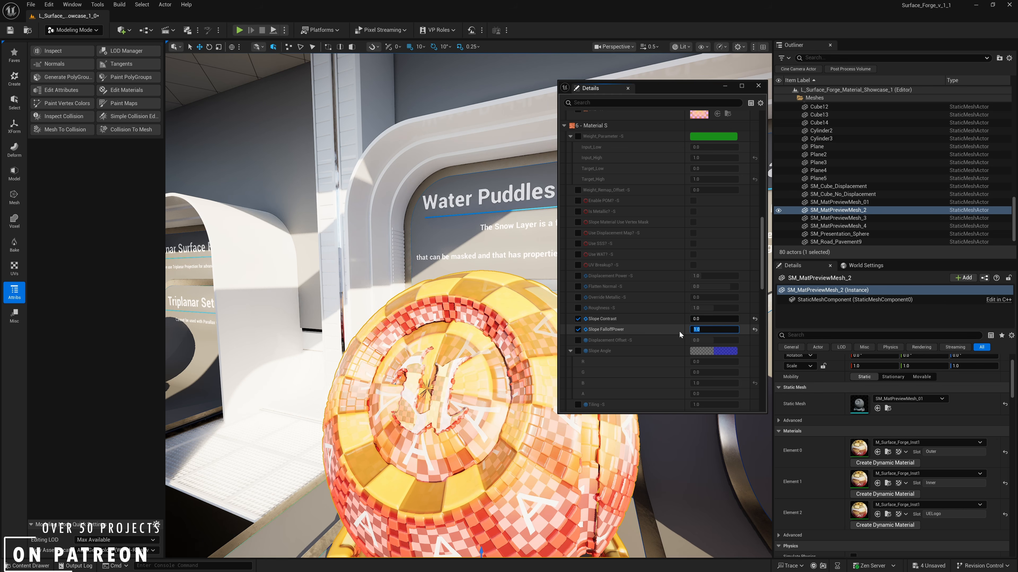
pyautogui.write('0')
pyautogui.press('Return')
# - Override Slope Angle for Material S, trying its B component at 0.5 and then setting it to 0
pyautogui.moveTo(417, 365)
pyautogui.mouseDown(button='right')
pyautogui.moveTo(395, 363)
pyautogui.moveTo(441, 359)
pyautogui.moveTo(417, 365)
pyautogui.mouseUp(button='right')
pyautogui.click(578, 351)
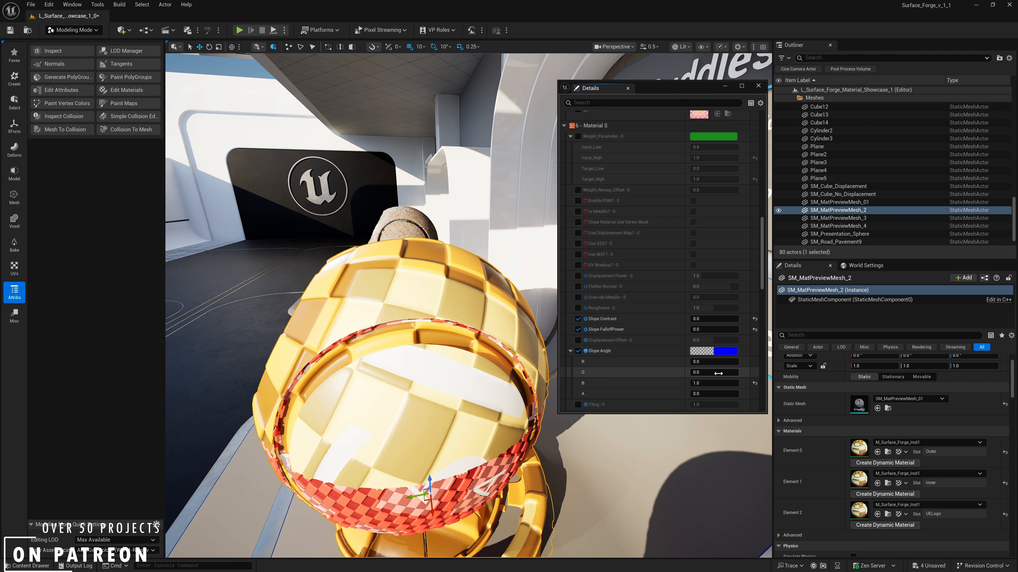
pyautogui.click(604, 382)
pyautogui.write('0.5')
pyautogui.press('Return')
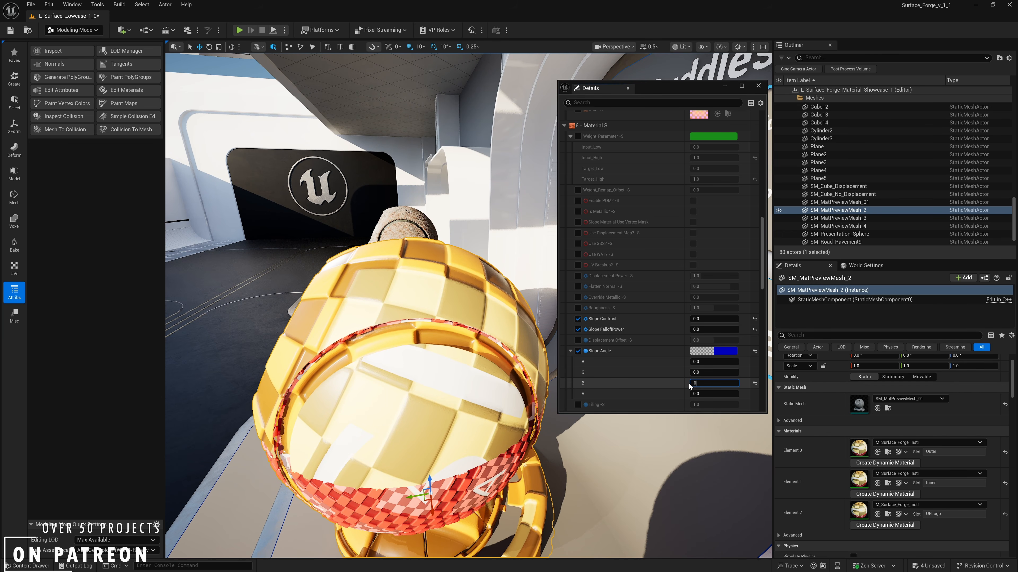
pyautogui.write('0')
pyautogui.press('Return')
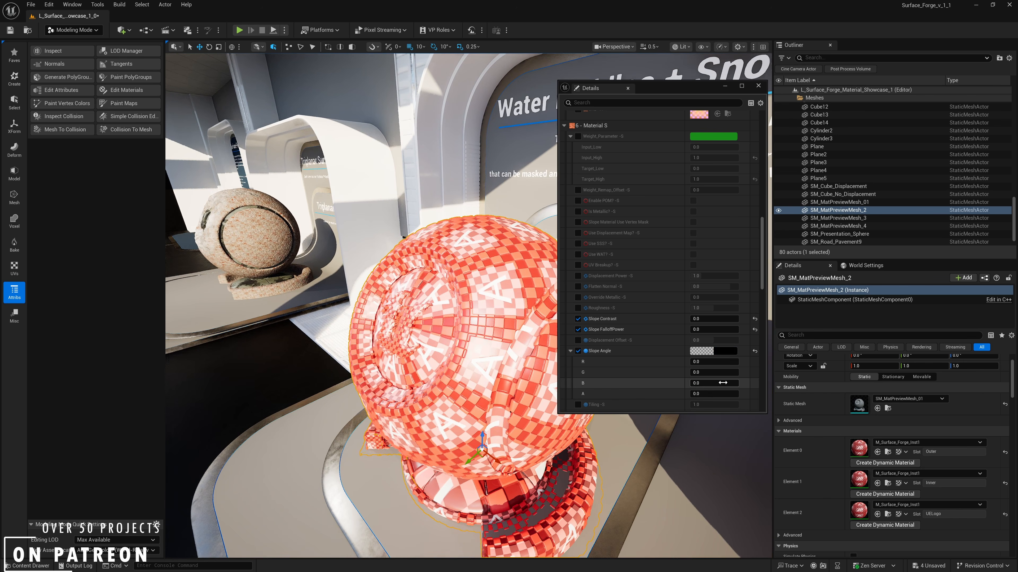
# - Set the G component of Slope Angle to 1 and inspect the slope direction on the ball
pyautogui.click(717, 372)
pyautogui.write('1')
pyautogui.press('Return')
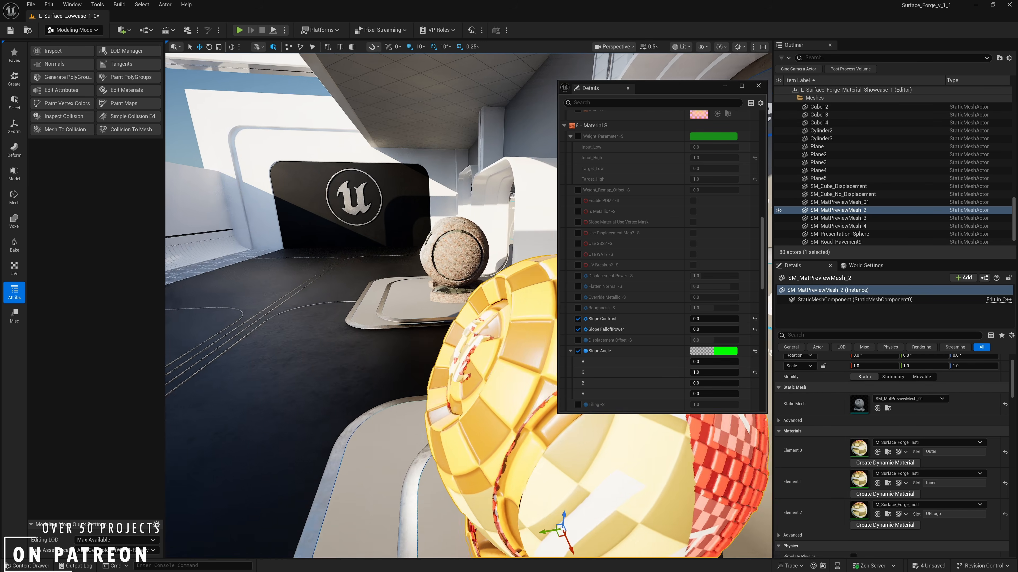
pyautogui.moveTo(481, 343); pyautogui.dragTo(452, 337, button='right')
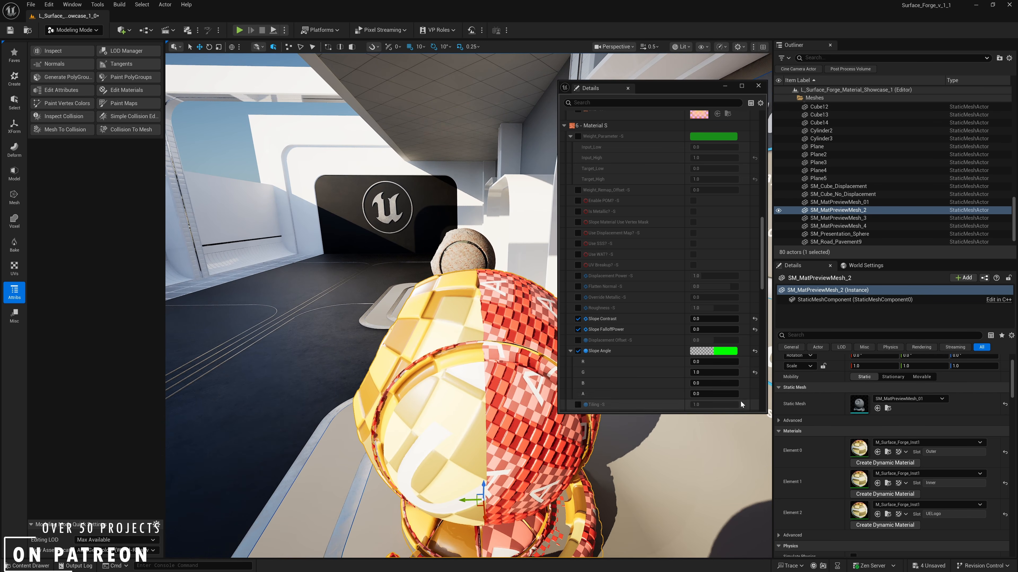
# - Set the Slope Angle's G component to 0.7 and its B component to 0.2, then raise B to 0.45
pyautogui.write('0.7')
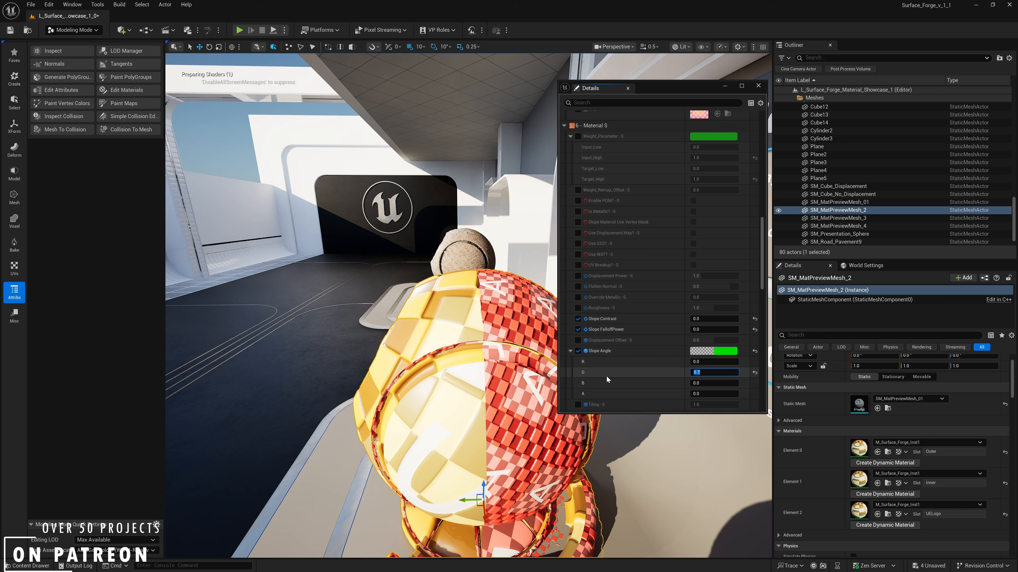
pyautogui.press('Tab')
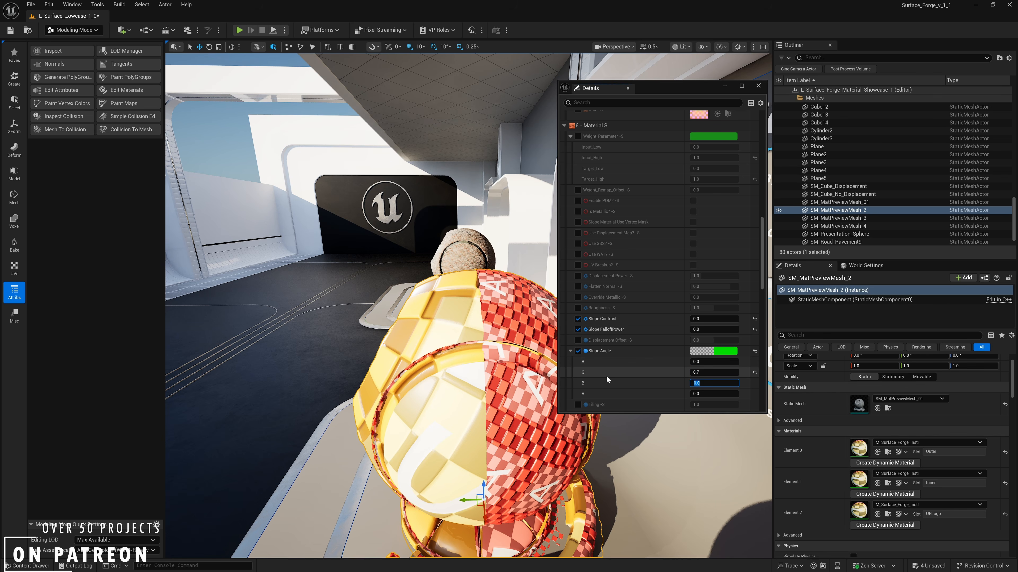
pyautogui.write('0.2')
pyautogui.press('Return')
pyautogui.press('BackSpace')
pyautogui.write('45')
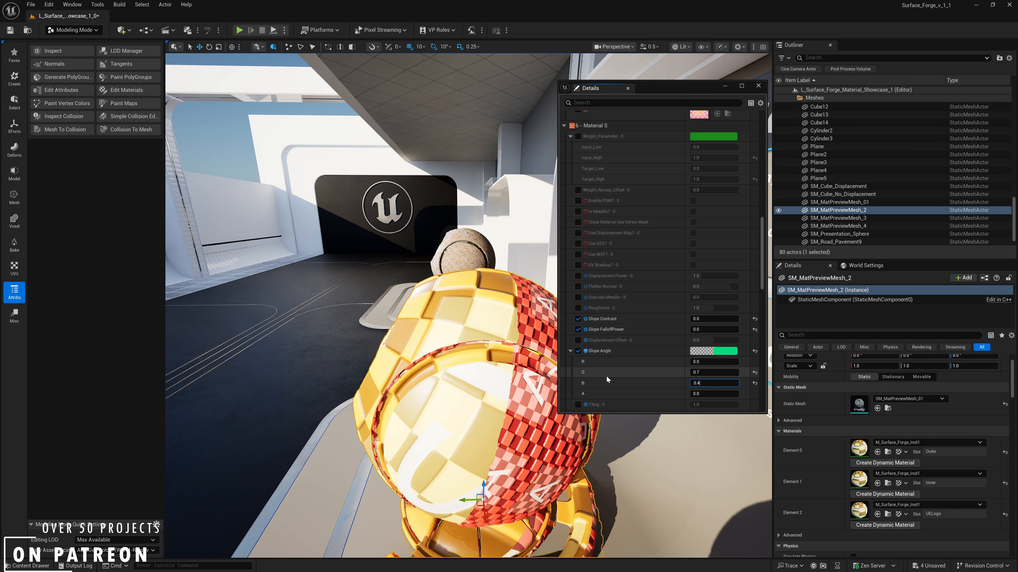
pyautogui.press('Return')
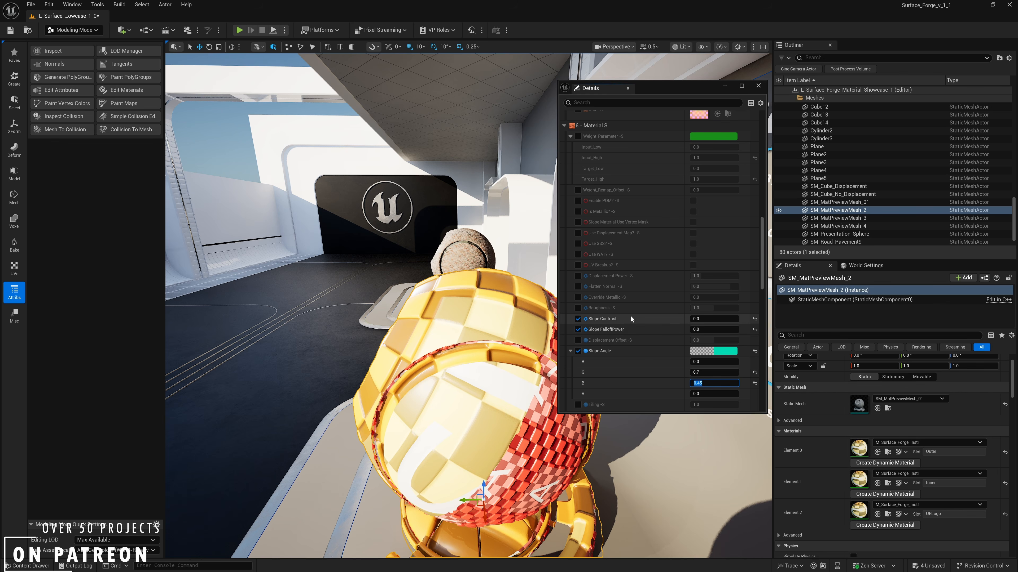
# - Set Slope FalloffPower to 0.5 and adjust Slope Contrast to 0.864 for Material S
pyautogui.moveTo(706, 320); pyautogui.dragTo(708, 320)
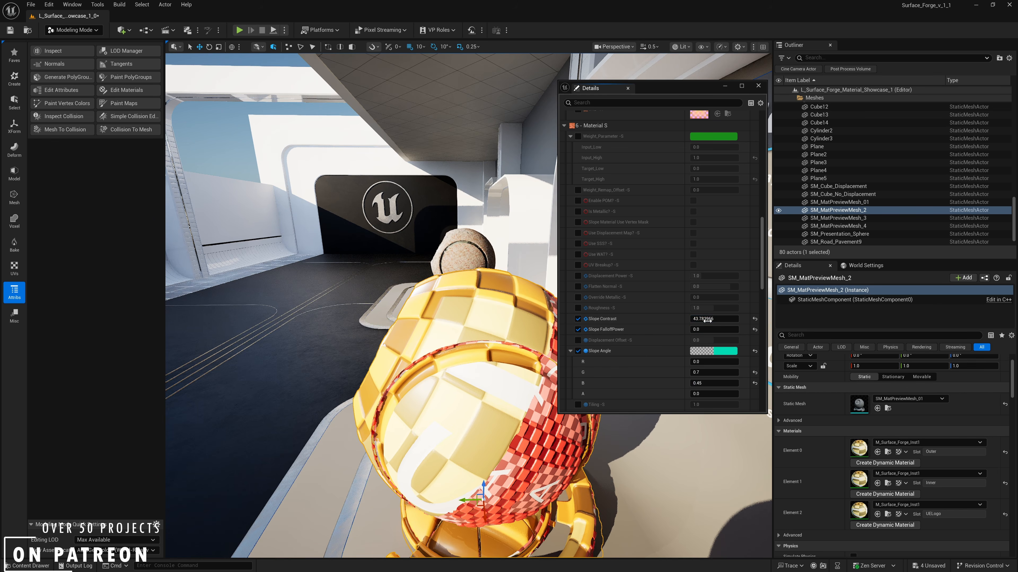
pyautogui.press('Tab')
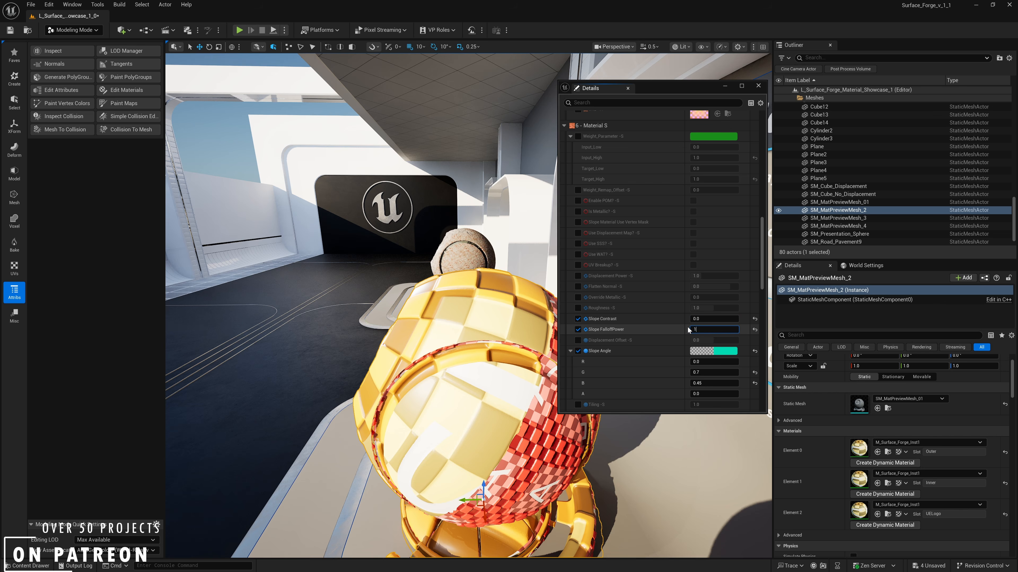
pyautogui.write('0.5')
pyautogui.press('Return')
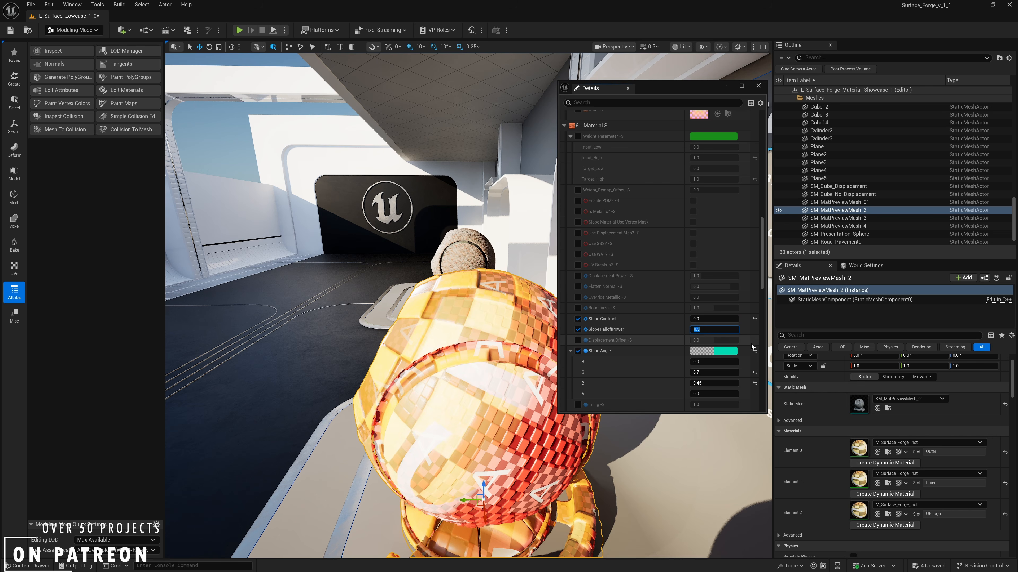
pyautogui.moveTo(708, 320); pyautogui.dragTo(729, 320)
pyautogui.moveTo(501, 337); pyautogui.dragTo(613, 346, button='right')
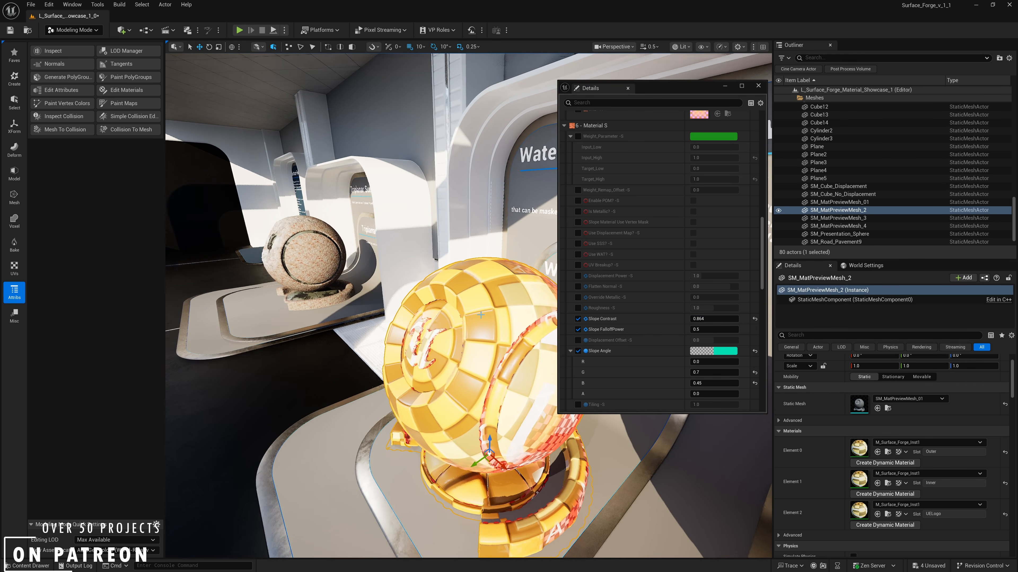
# - Override the tiling of Material S and set it to 5.0
pyautogui.scroll(-1, 589, 264)
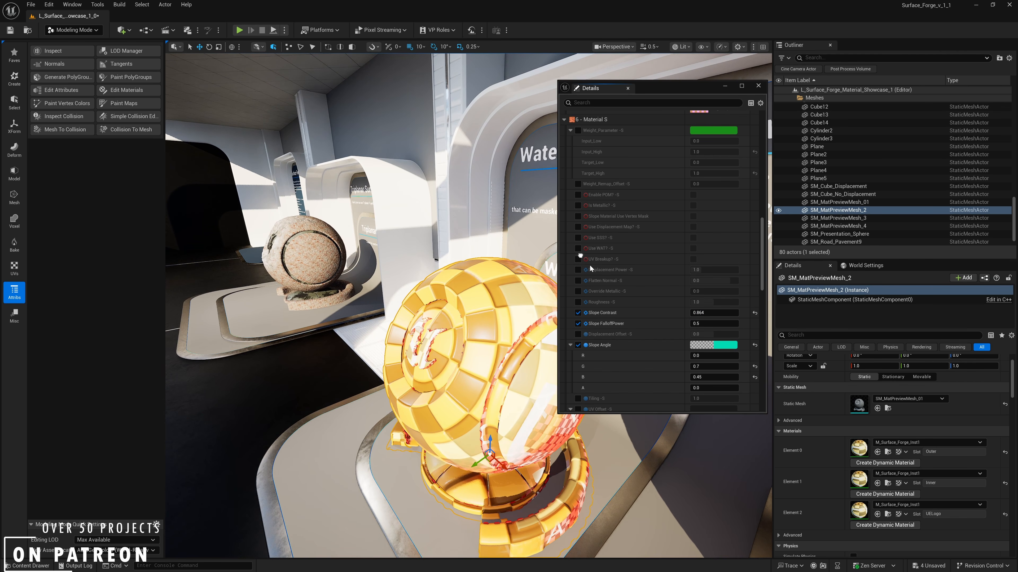
pyautogui.click(577, 399)
pyautogui.click(713, 399)
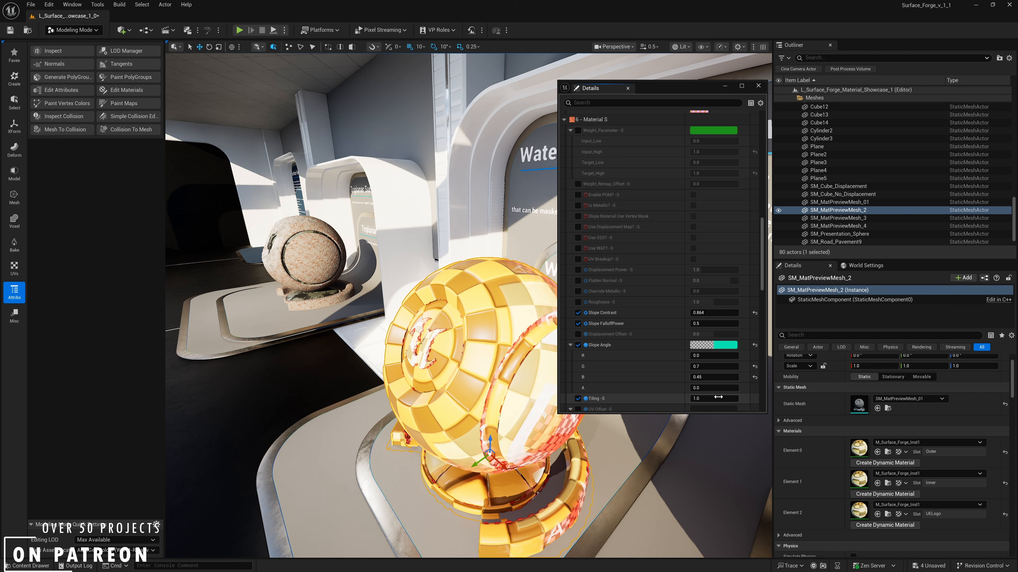
pyautogui.write('54')
pyautogui.press('Return')
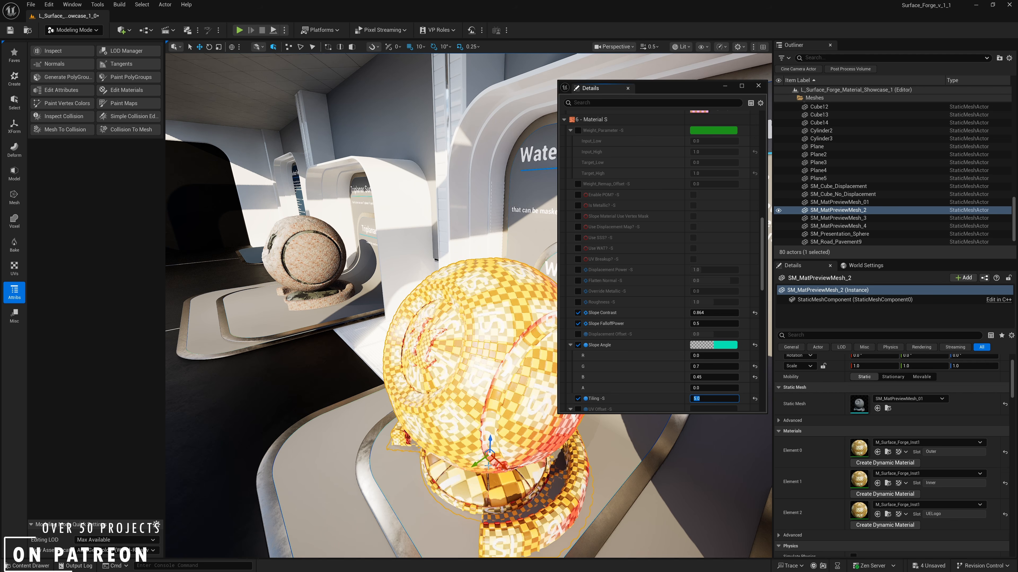
pyautogui.moveTo(469, 306); pyautogui.dragTo(297, 275, button='right')
# - Turn off Slope Material in the Material Blending group
pyautogui.scroll(2, 690, 323)
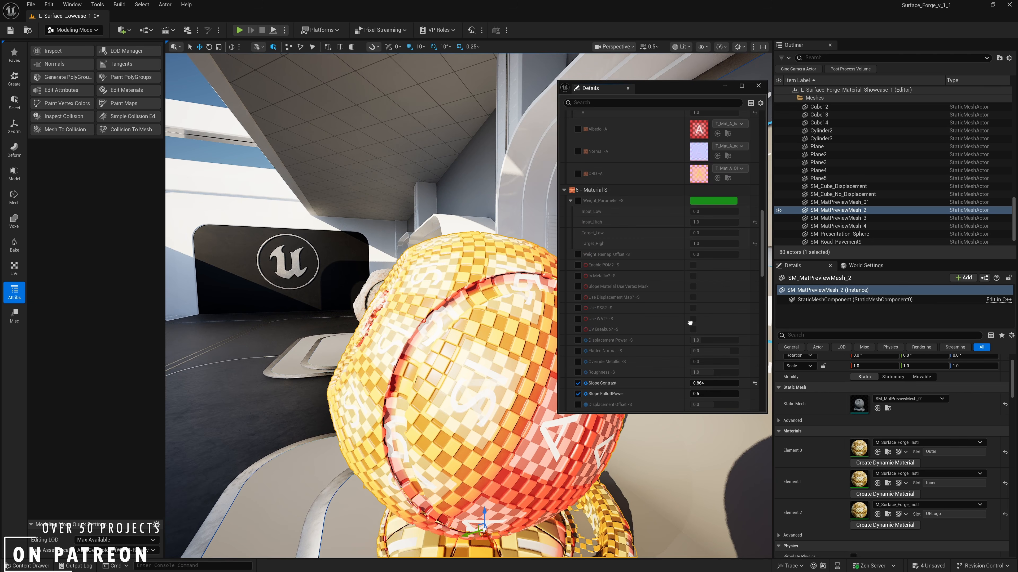
pyautogui.scroll(15, 690, 323)
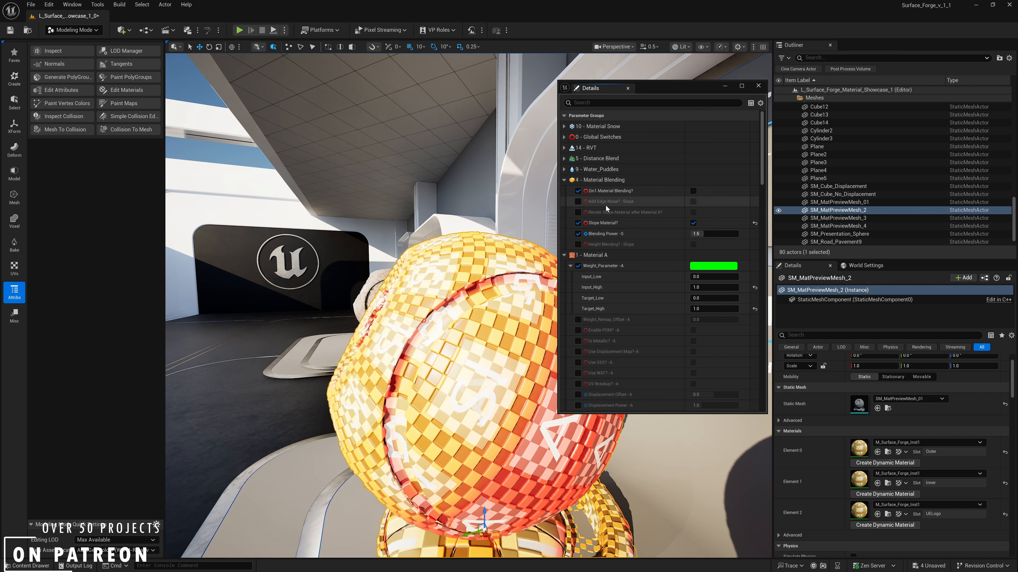
pyautogui.click(693, 223)
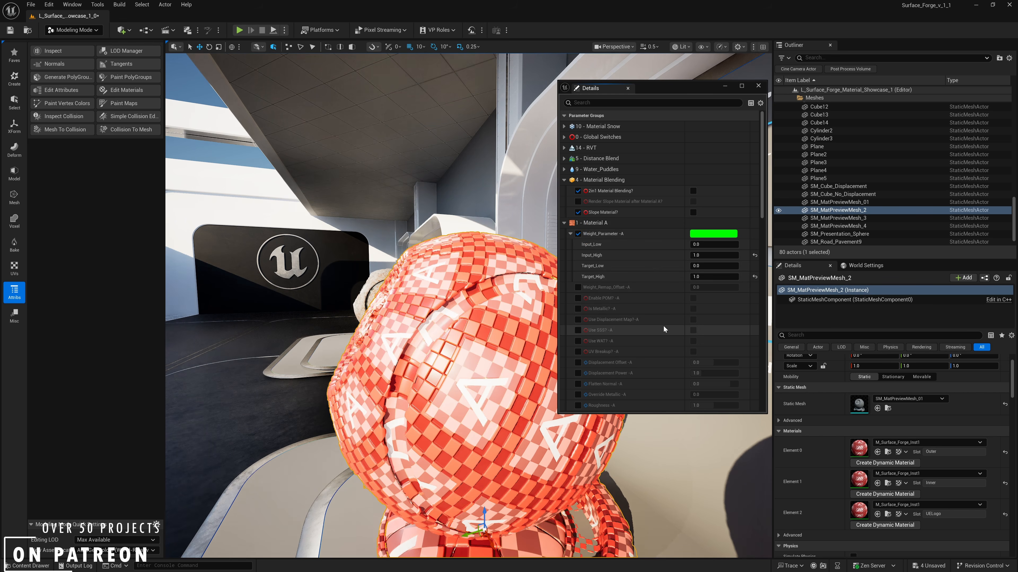
# - Turn on Enable Snow in the Material Snow group and inspect the snow layer on the preview mesh
pyautogui.moveTo(665, 321); pyautogui.dragTo(666, 374, button='right')
pyautogui.moveTo(673, 245); pyautogui.dragTo(679, 361, button='right')
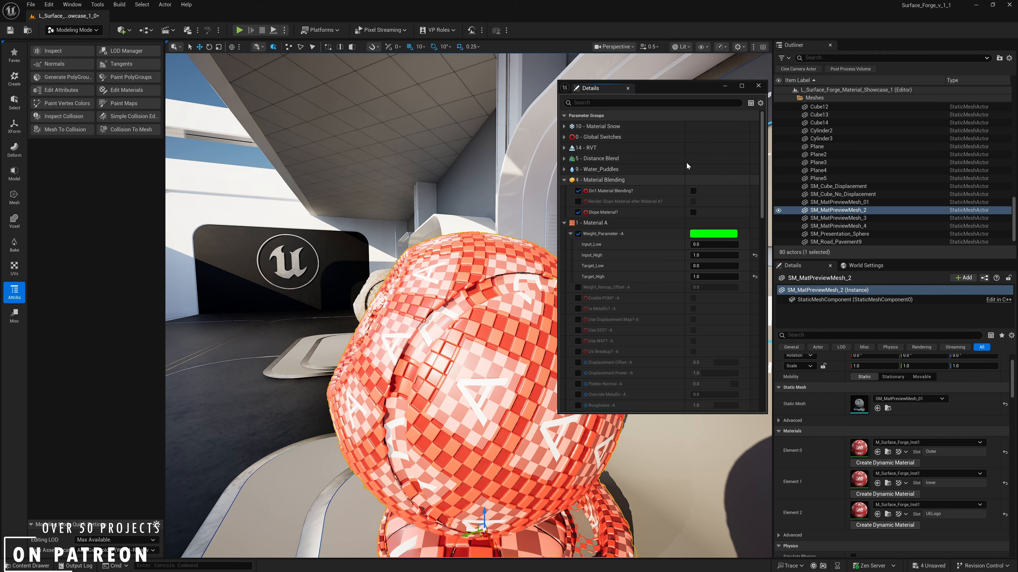
pyautogui.click(564, 126)
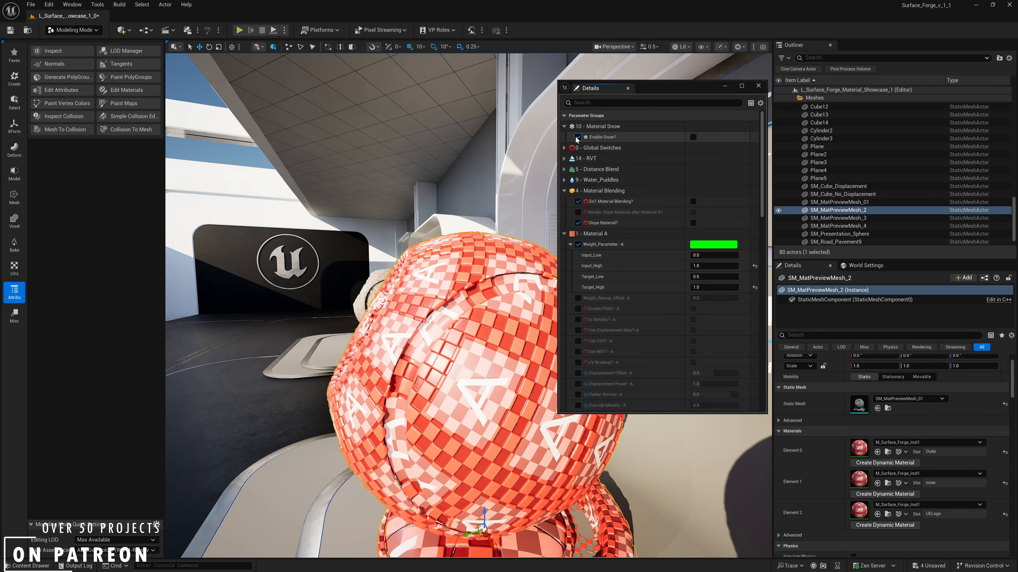
pyautogui.click(694, 137)
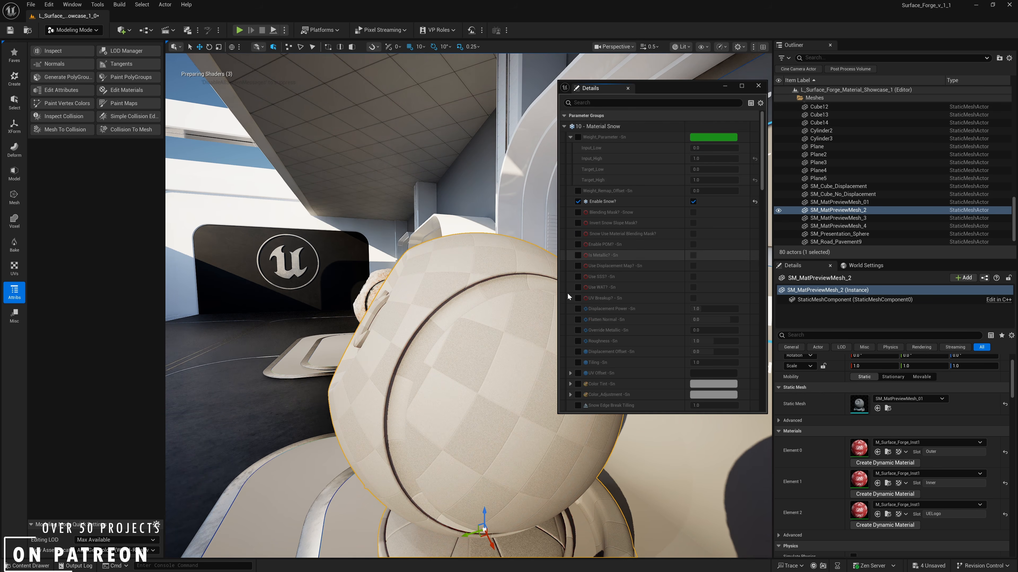
pyautogui.moveTo(472, 305); pyautogui.dragTo(517, 313, button='right')
pyautogui.moveTo(447, 255); pyautogui.dragTo(489, 265, button='right')
pyautogui.scroll(-5, 762, 162)
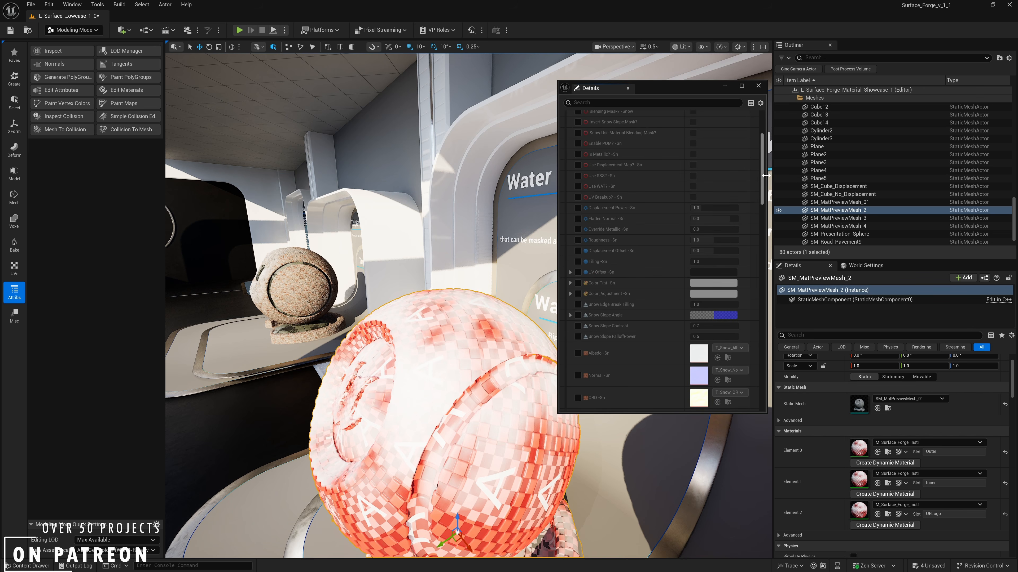
# - Look over the snow parameters, turn Enable Snow off and collapse the Material Snow group
pyautogui.scroll(-12, 764, 167)
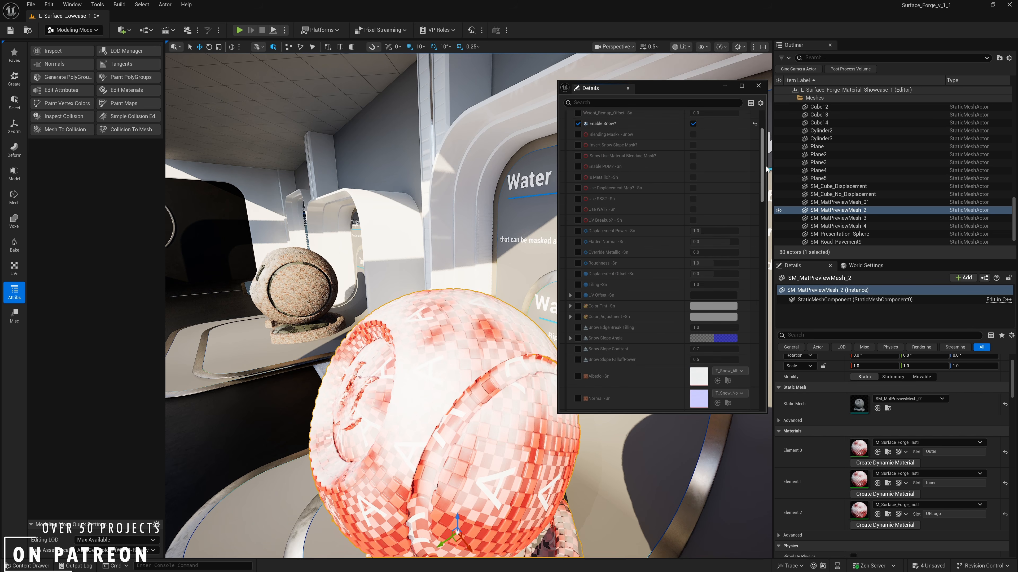
pyautogui.moveTo(763, 229); pyautogui.dragTo(763, 144)
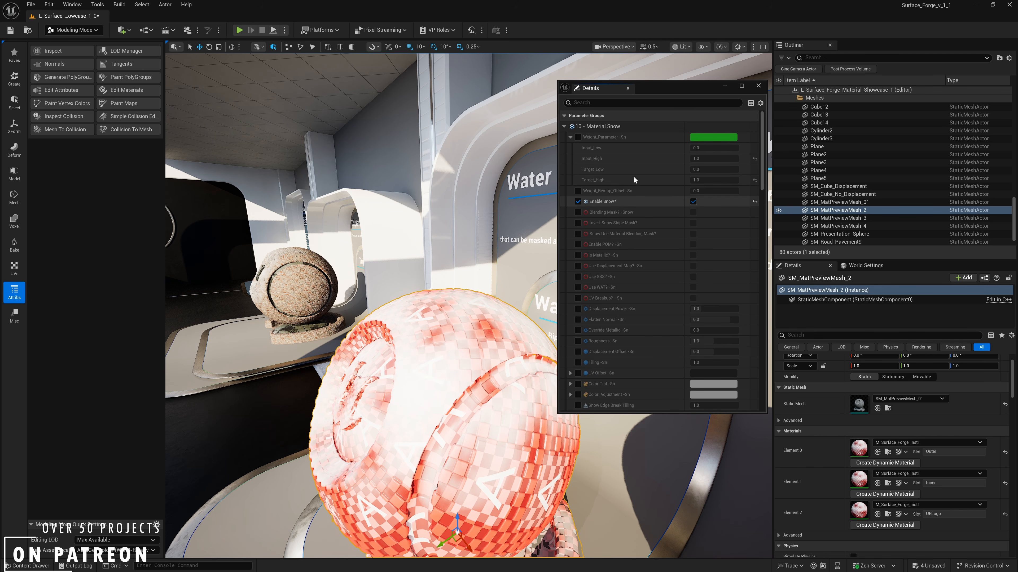
pyautogui.click(693, 201)
pyautogui.click(564, 126)
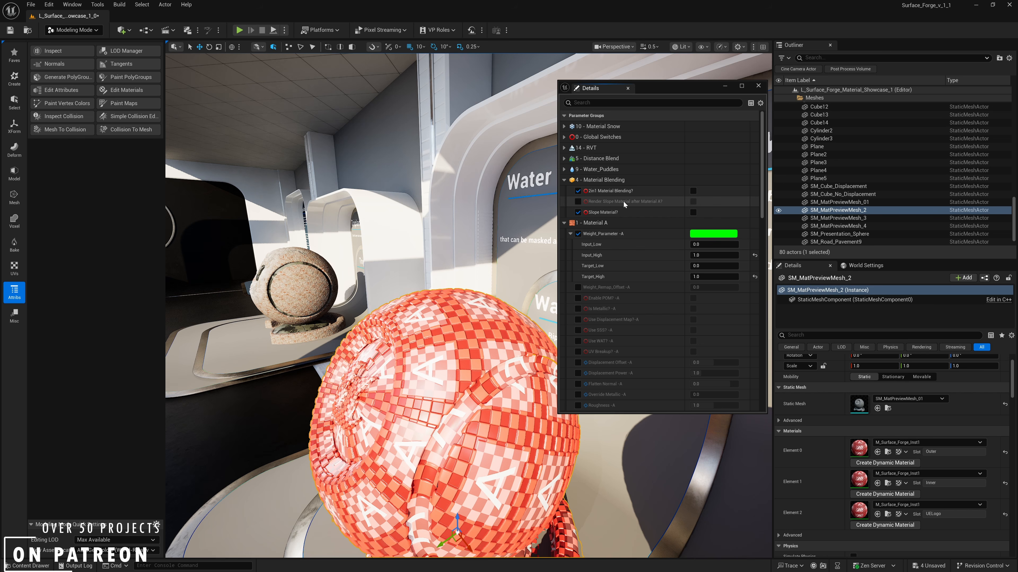
# - Override and turn on Enable Curvature Manipulation in the Material Cr group
pyautogui.scroll(-15, 625, 200)
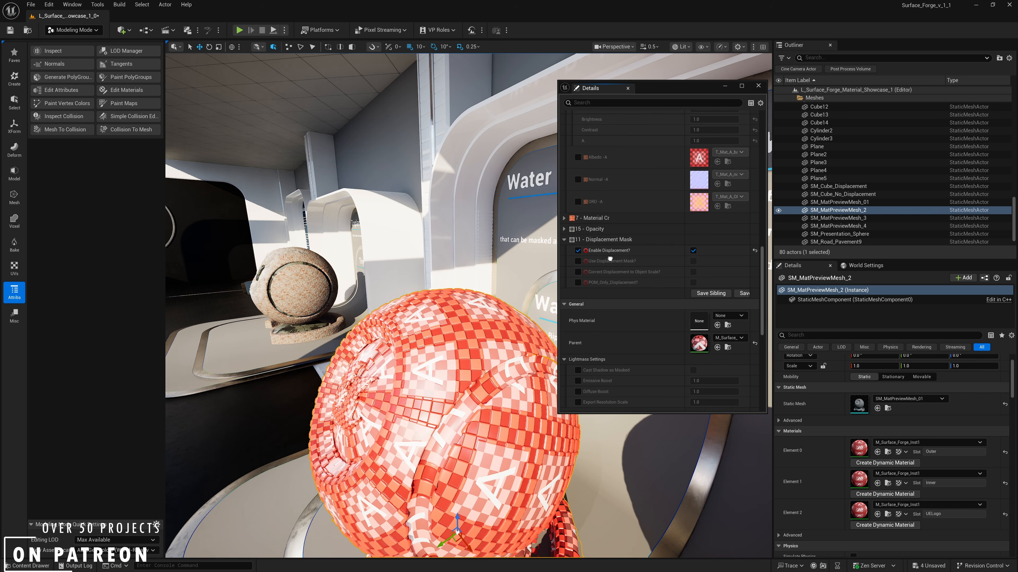
pyautogui.click(564, 218)
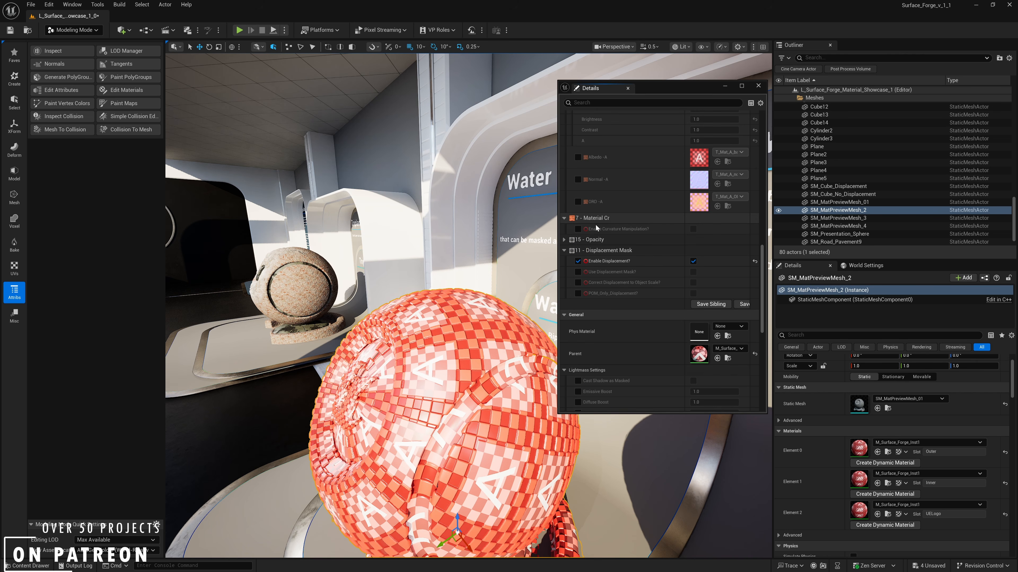
pyautogui.click(579, 228)
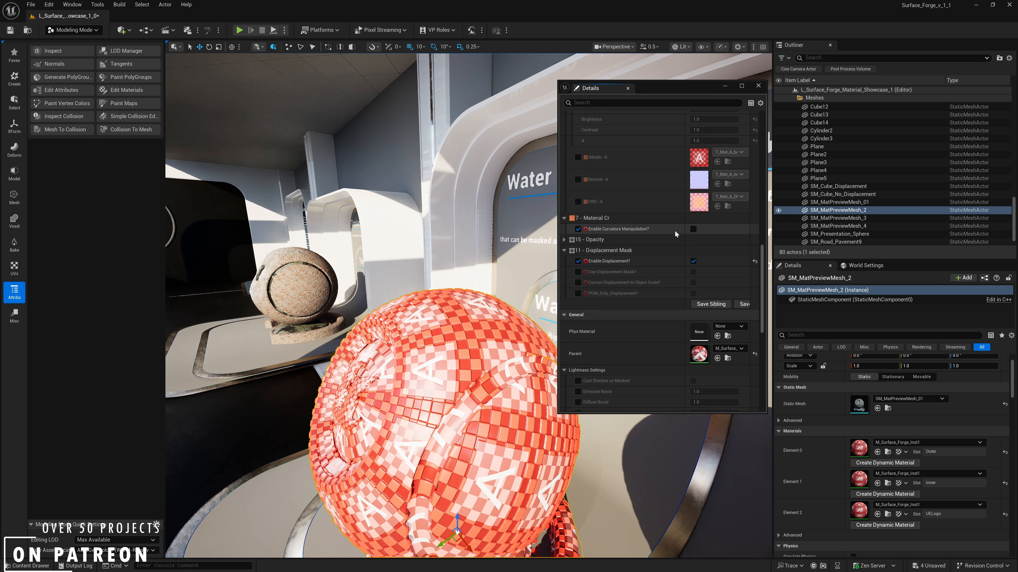
pyautogui.click(692, 229)
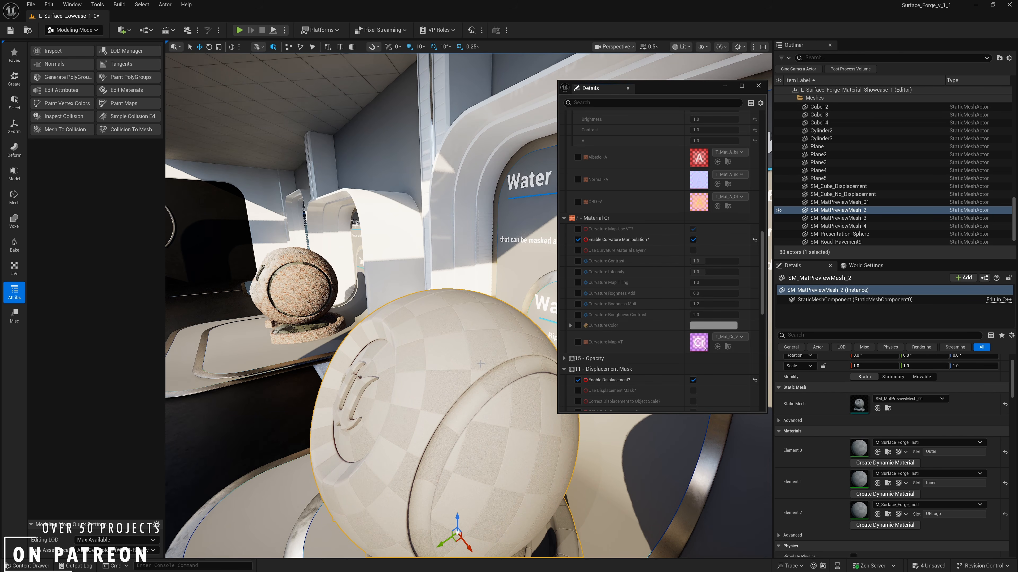
pyautogui.moveTo(481, 364); pyautogui.dragTo(480, 403, button='right')
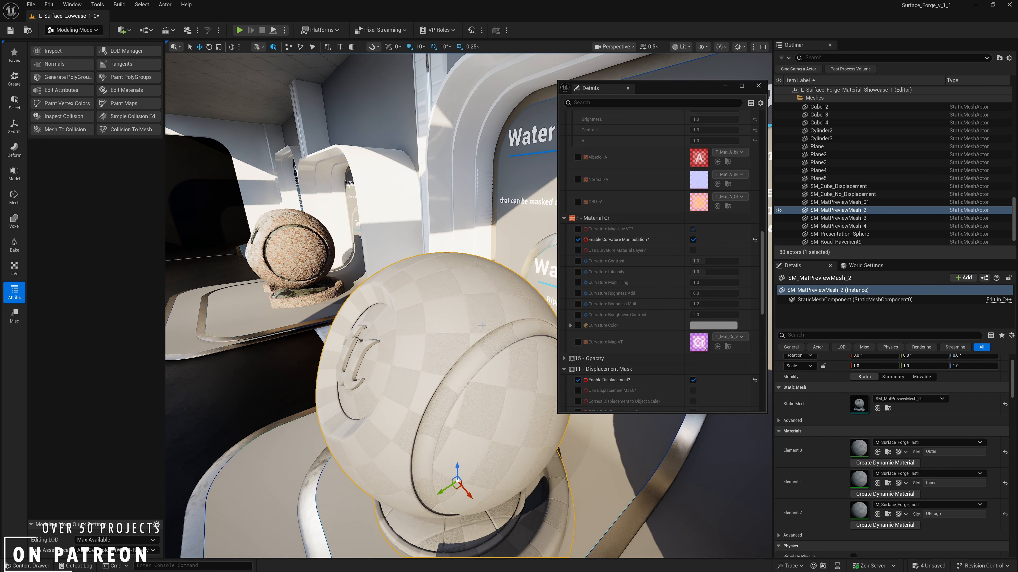
pyautogui.moveTo(482, 325); pyautogui.dragTo(481, 345, button='right')
pyautogui.moveTo(528, 249); pyautogui.dragTo(526, 273, button='right')
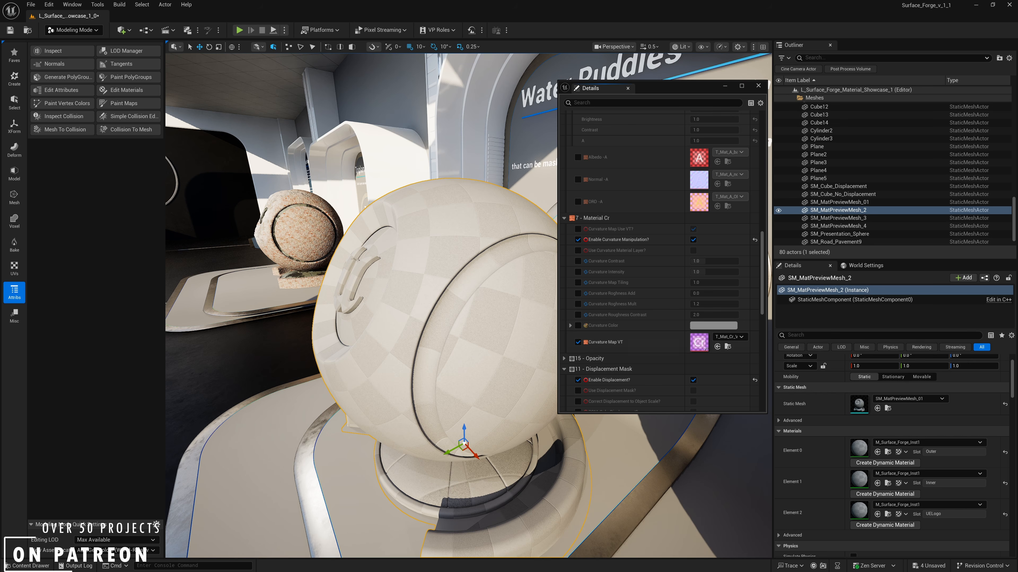
# - Locate the Curvature Map VT texture among the assets in the PlaceHolders textures folder
pyautogui.moveTo(1017, 148); pyautogui.dragTo(288, 195)
pyautogui.scroll(-6, 395, 336)
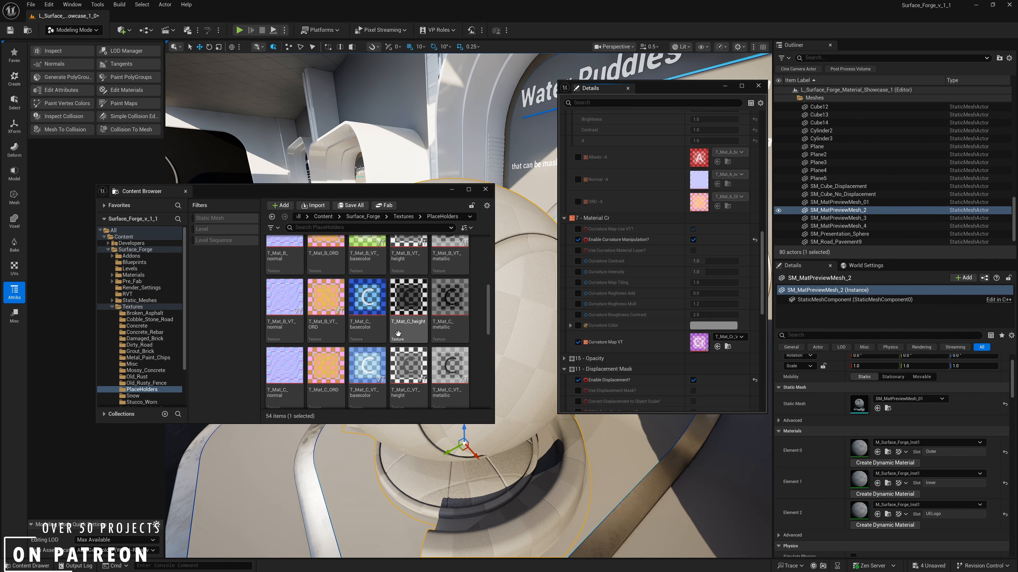
pyautogui.scroll(1, 393, 337)
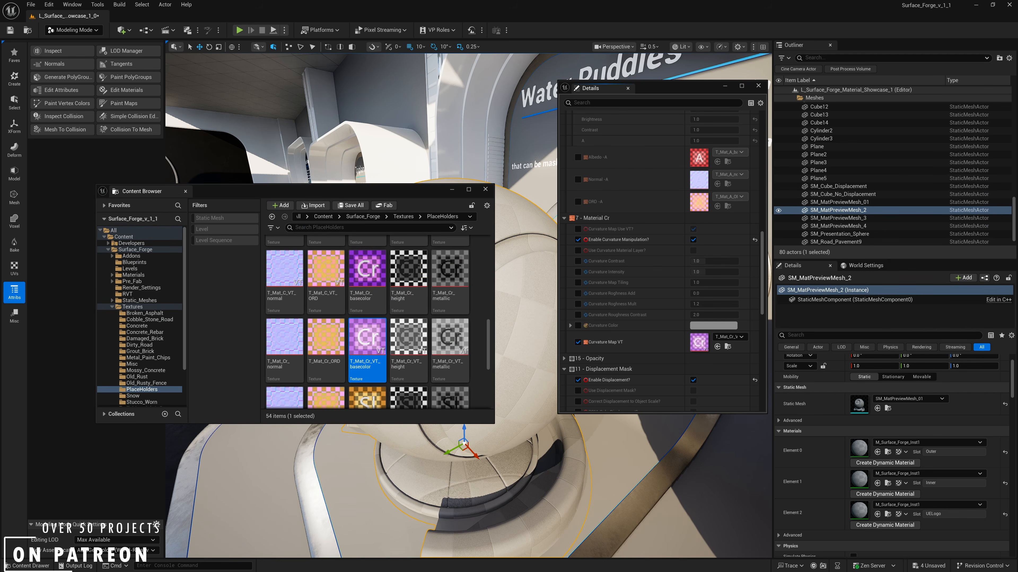
# - Check the shader errors listed in the platform stats of M_Surface_Forge_Inst1
pyautogui.moveTo(1017, 213); pyautogui.dragTo(588, 251)
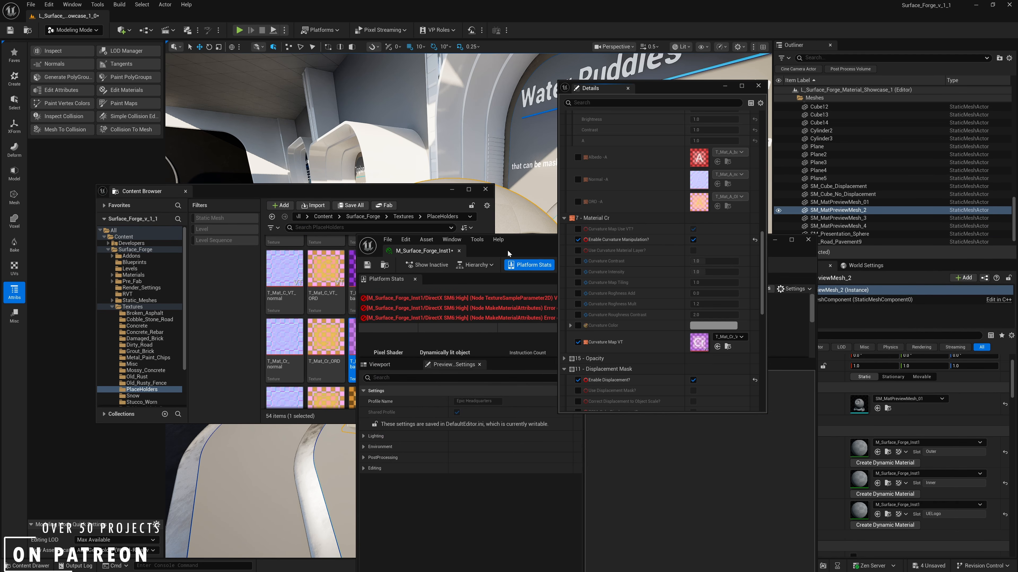
pyautogui.moveTo(508, 250); pyautogui.dragTo(309, 275)
pyautogui.moveTo(392, 272); pyautogui.dragTo(1017, 271)
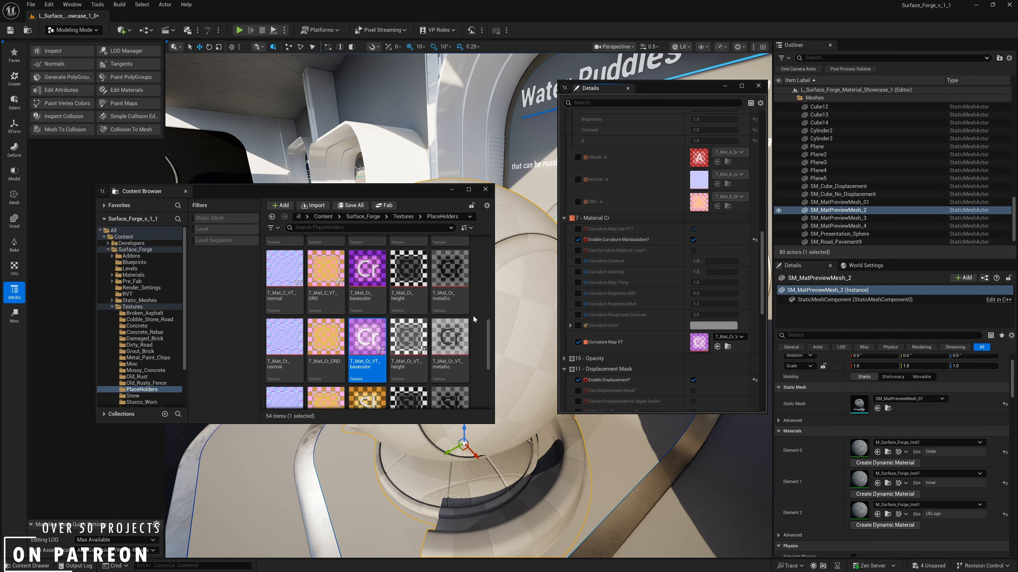
# - Try assigning T_Mat_Cr_basecolor to Curvature Map VT, and override Curvature Map Use VT and turn it off
pyautogui.moveTo(367, 273); pyautogui.dragTo(703, 340)
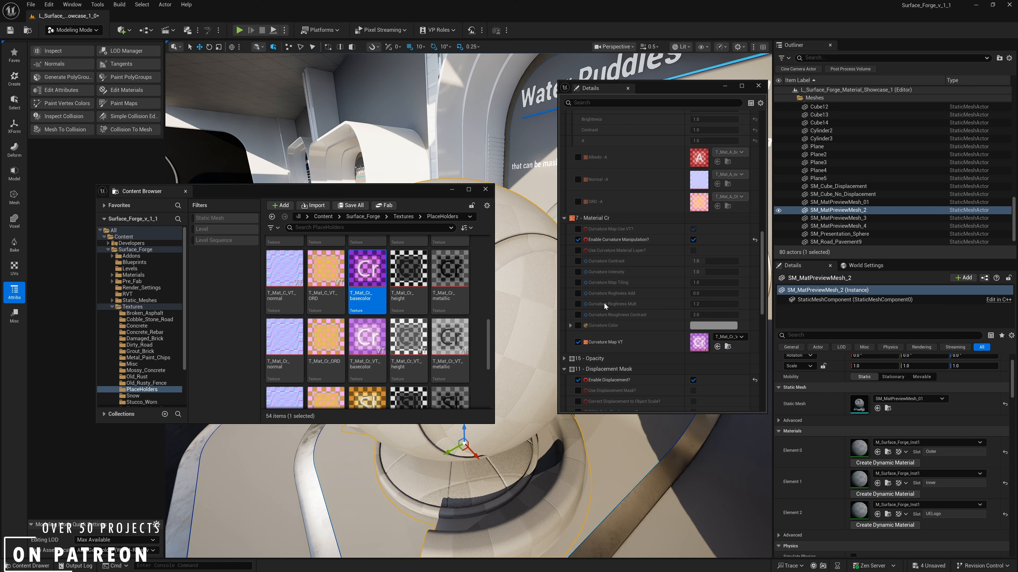
pyautogui.scroll(1, 656, 272)
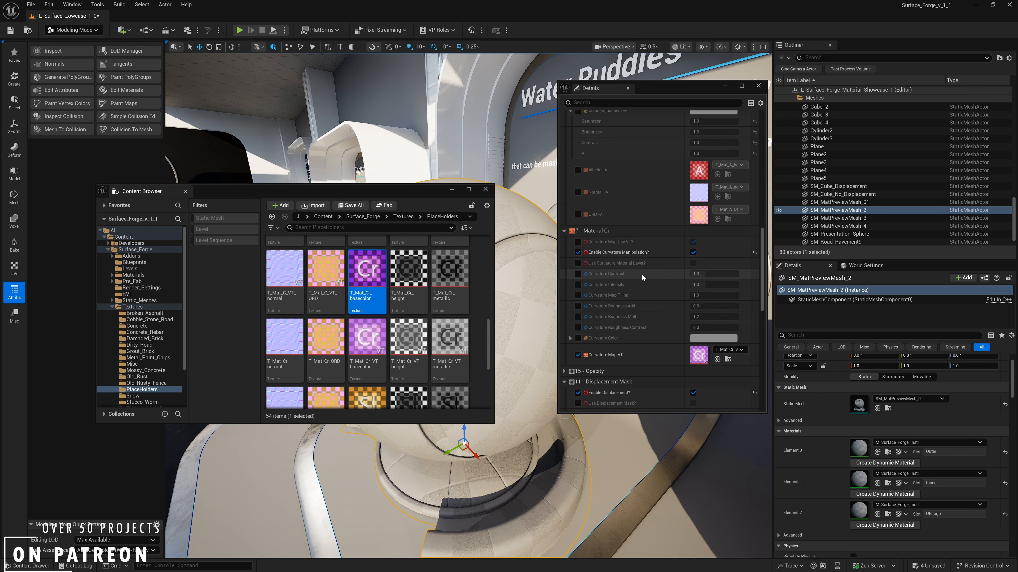
pyautogui.click(578, 242)
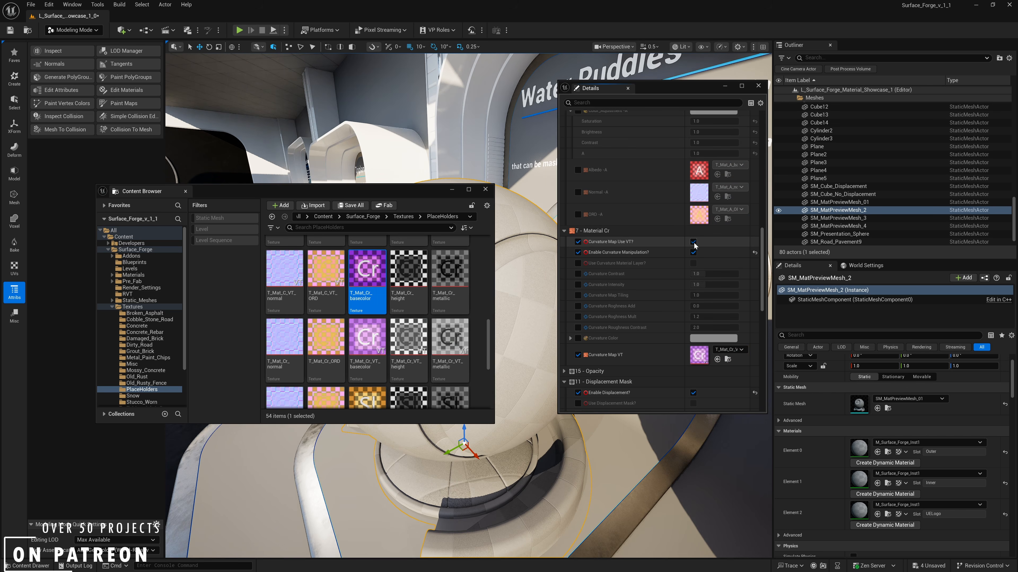
pyautogui.click(694, 243)
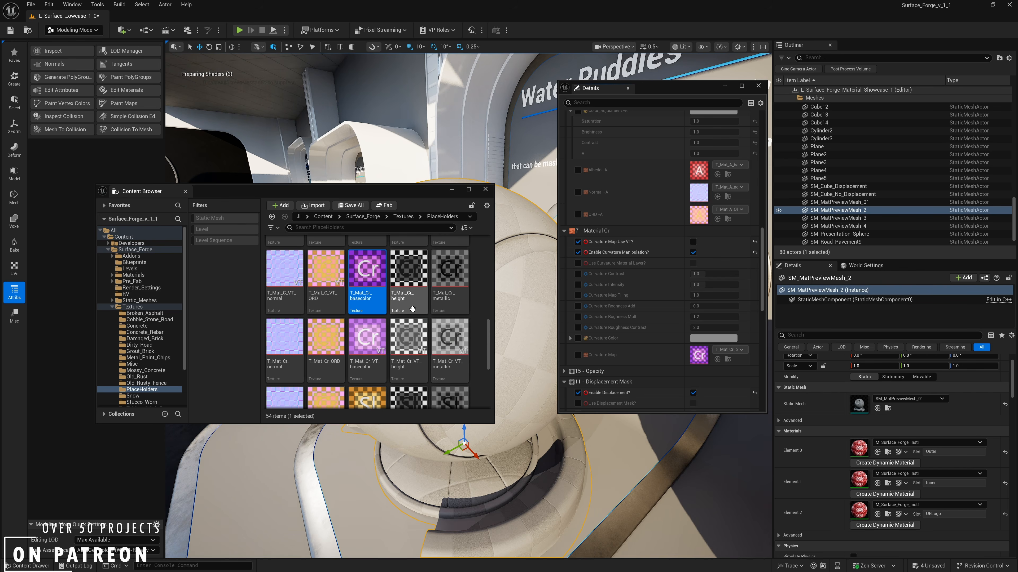
pyautogui.moveTo(396, 195); pyautogui.dragTo(1017, 233)
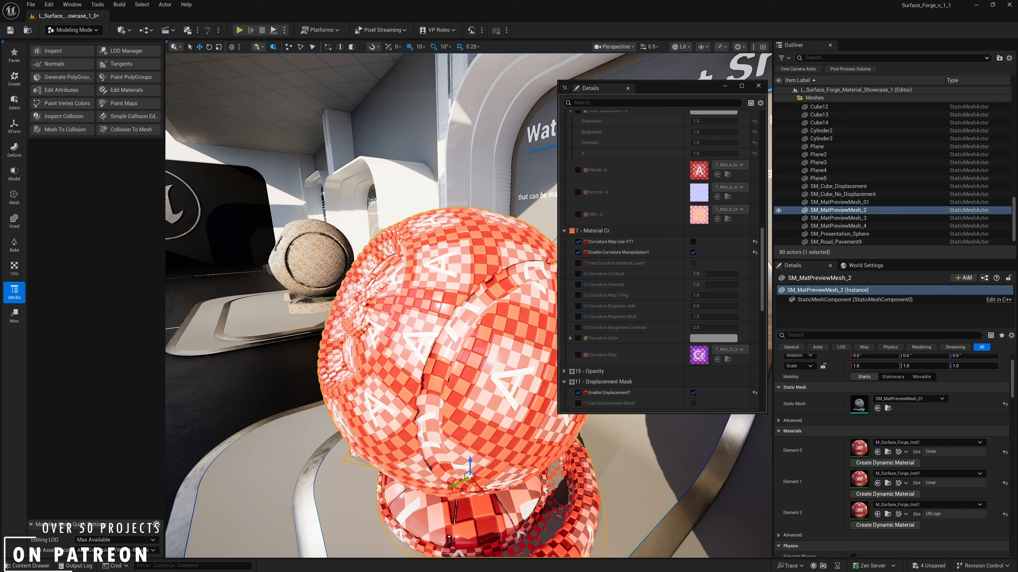
pyautogui.moveTo(461, 281); pyautogui.dragTo(497, 327, button='right')
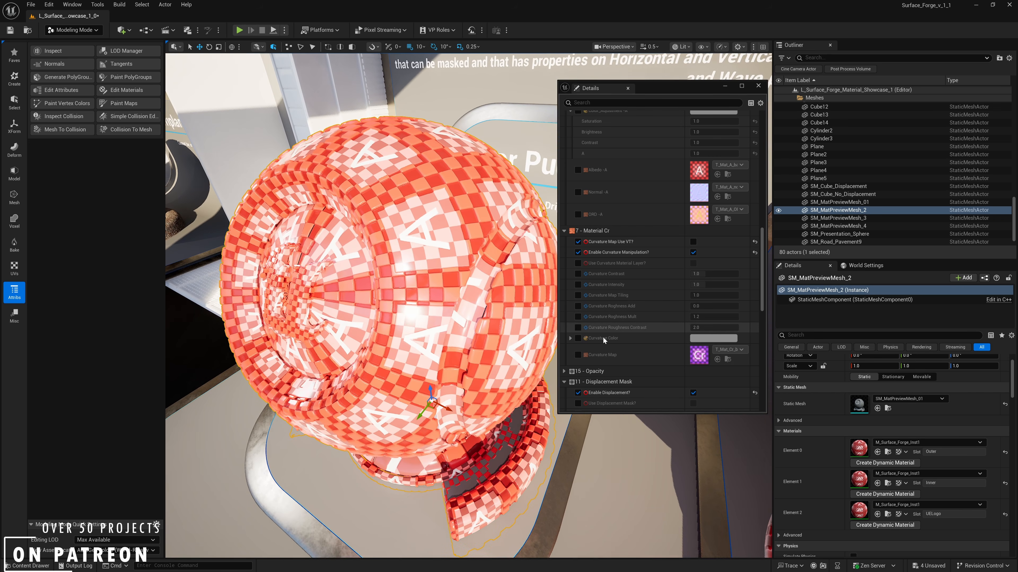
# - Search the texture assets for "noise" and assign TilingNoise05 as the Curvature Map
pyautogui.click(729, 349)
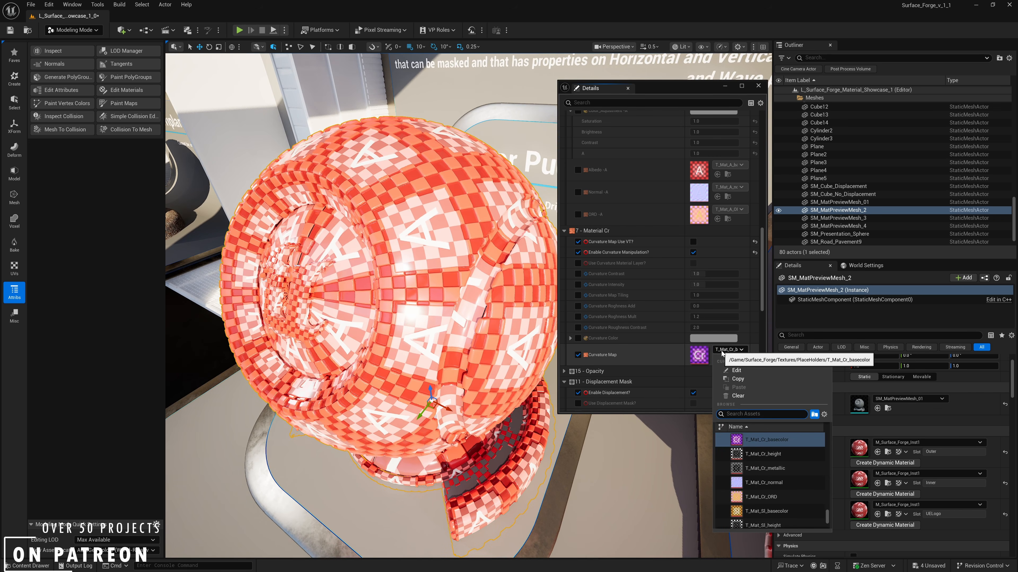
pyautogui.write('noise')
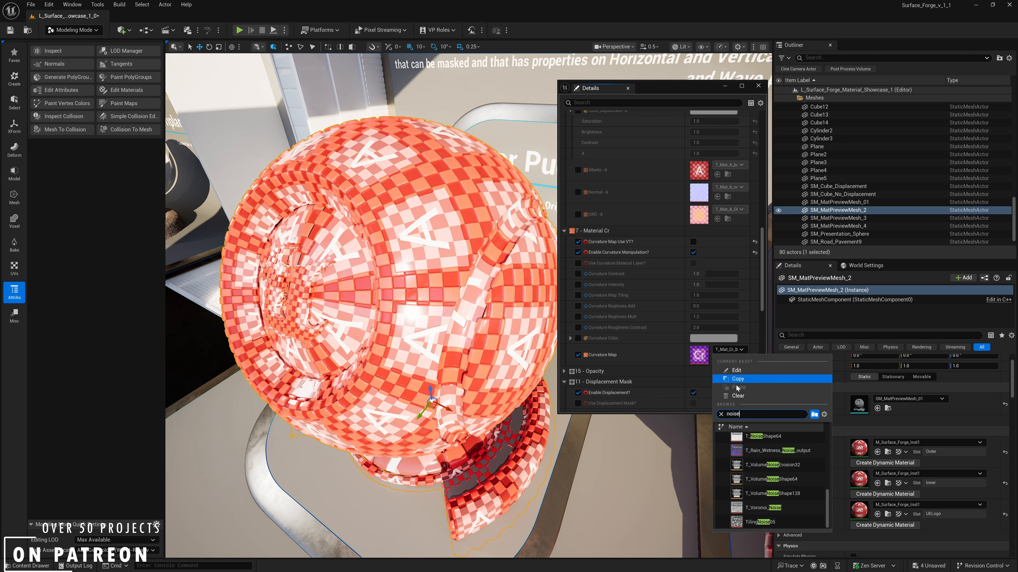
pyautogui.scroll(-3, 765, 493)
pyautogui.click(763, 522)
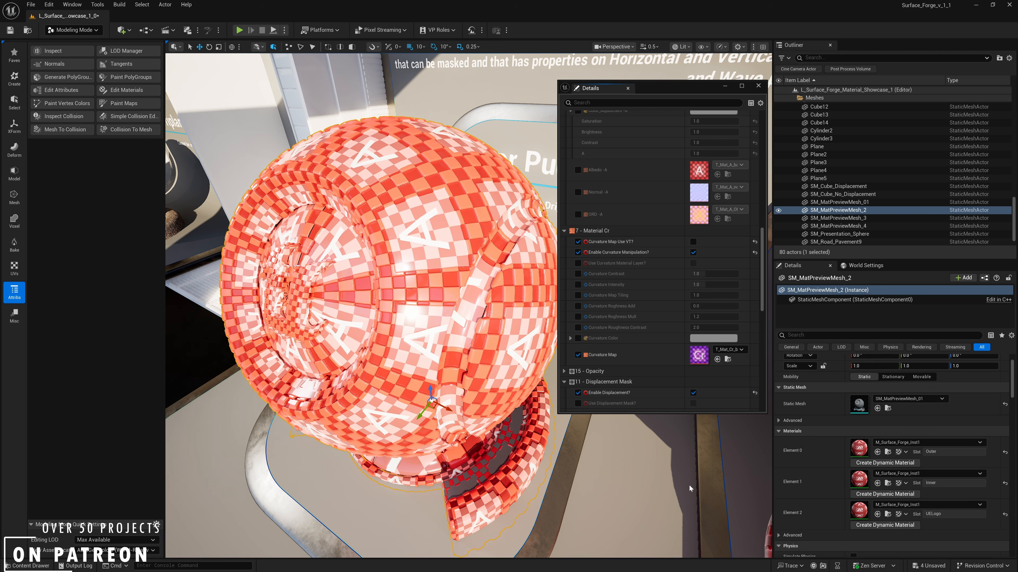
pyautogui.moveTo(537, 357); pyautogui.dragTo(526, 348, button='right')
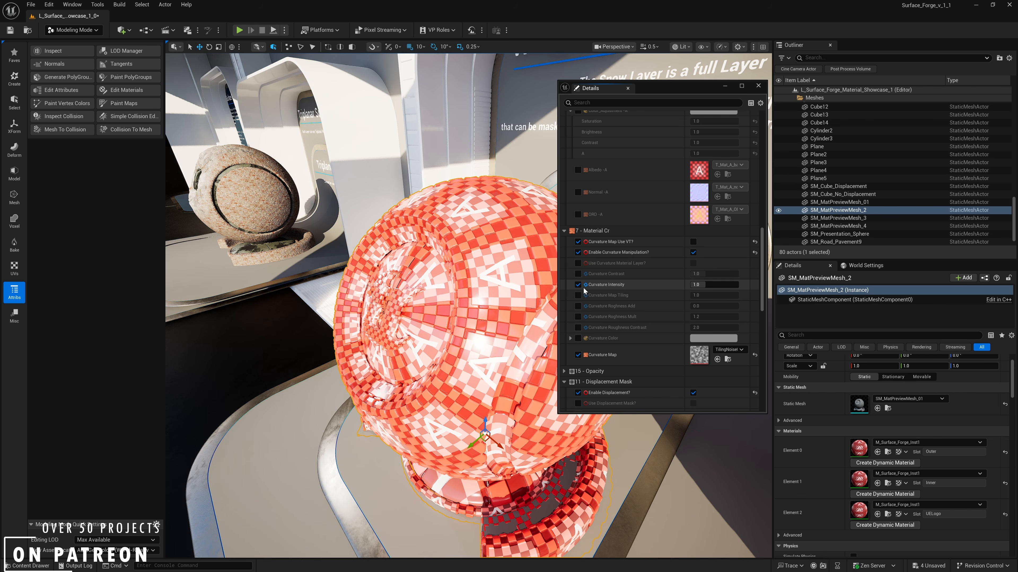
# - Override Curvature Contrast and Curvature Map Tiling, and set Curvature Color to a dark teal with R 0.03, G 0.161 and B 0.224
pyautogui.click(577, 295)
pyautogui.click(578, 274)
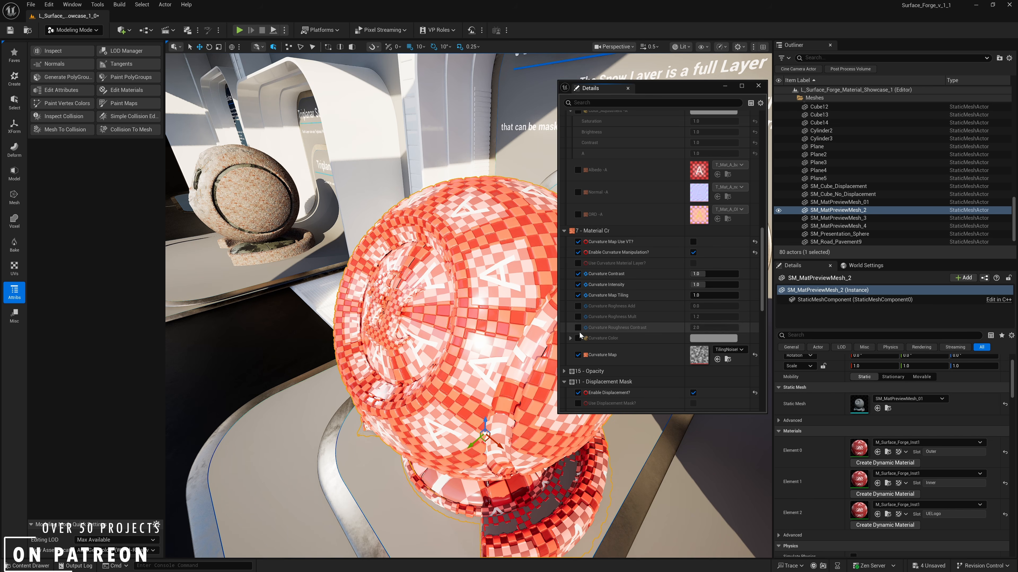
pyautogui.click(578, 338)
pyautogui.click(692, 339)
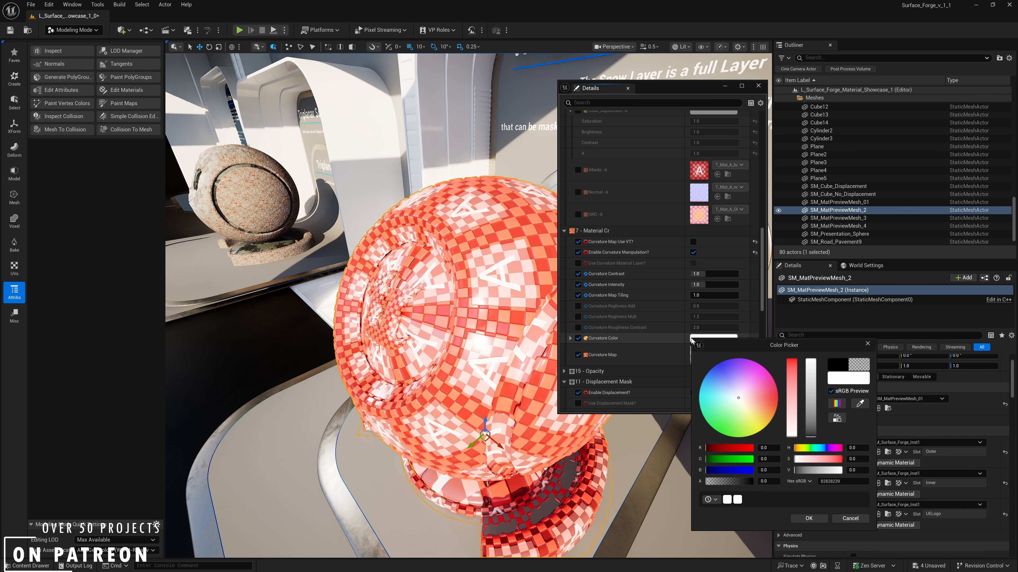
pyautogui.click(706, 387)
pyautogui.click(812, 419)
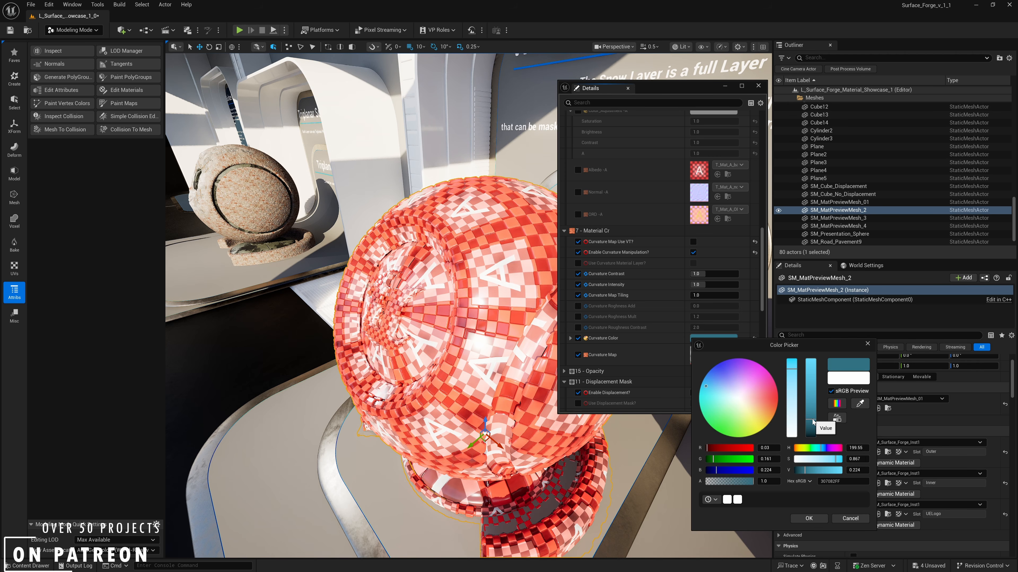
pyautogui.click(809, 521)
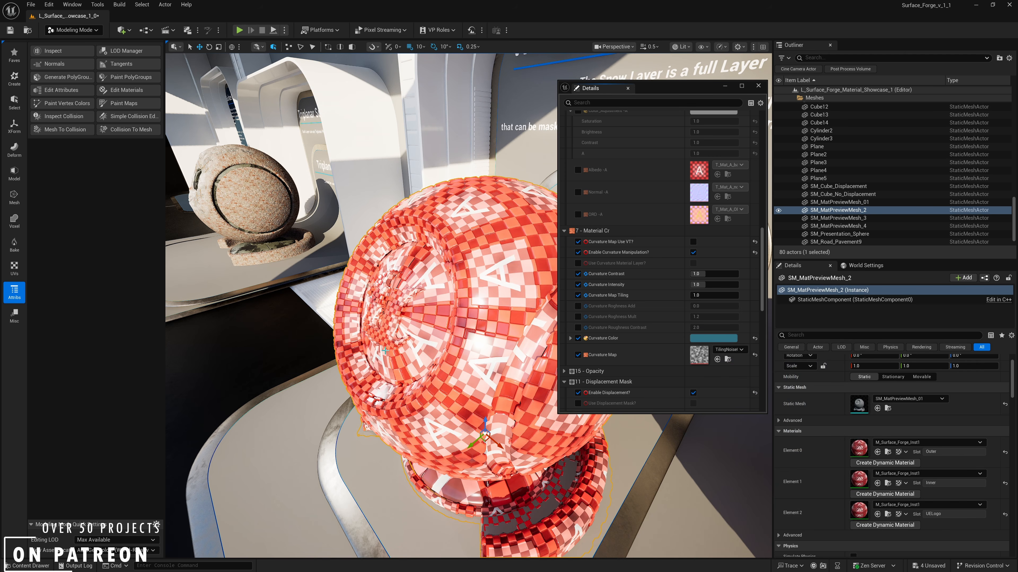
# - Set Curvature Intensity to 5, lower it to 2, and settle on 3
pyautogui.moveTo(446, 272)
pyautogui.mouseDown(button='right')
pyautogui.moveTo(468, 253)
pyautogui.moveTo(451, 268)
pyautogui.mouseUp(button='right')
pyautogui.click(702, 285)
pyautogui.write('5')
pyautogui.press('Return')
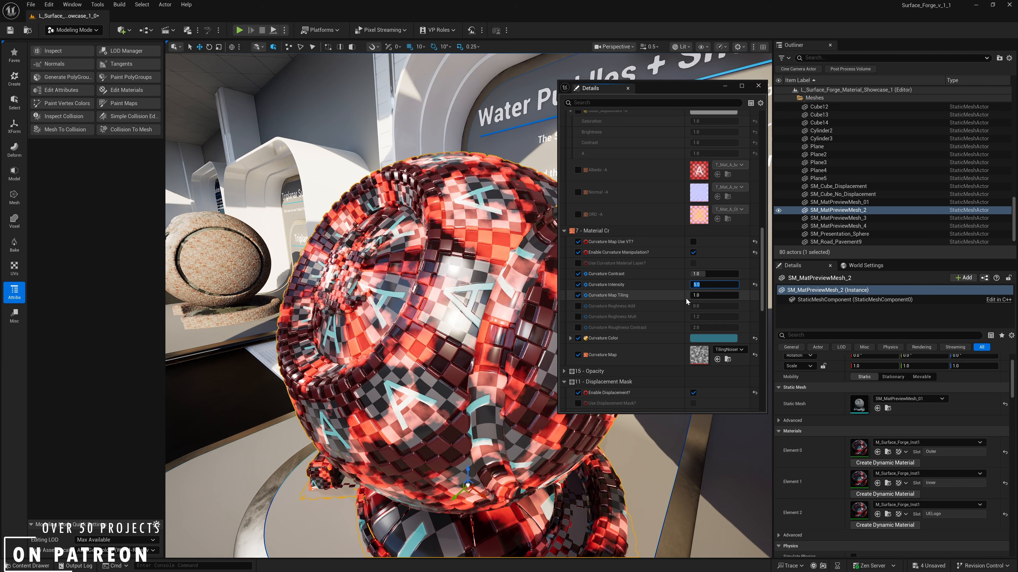
pyautogui.write('2')
pyautogui.press('Return')
pyautogui.write('3')
pyautogui.press('Return')
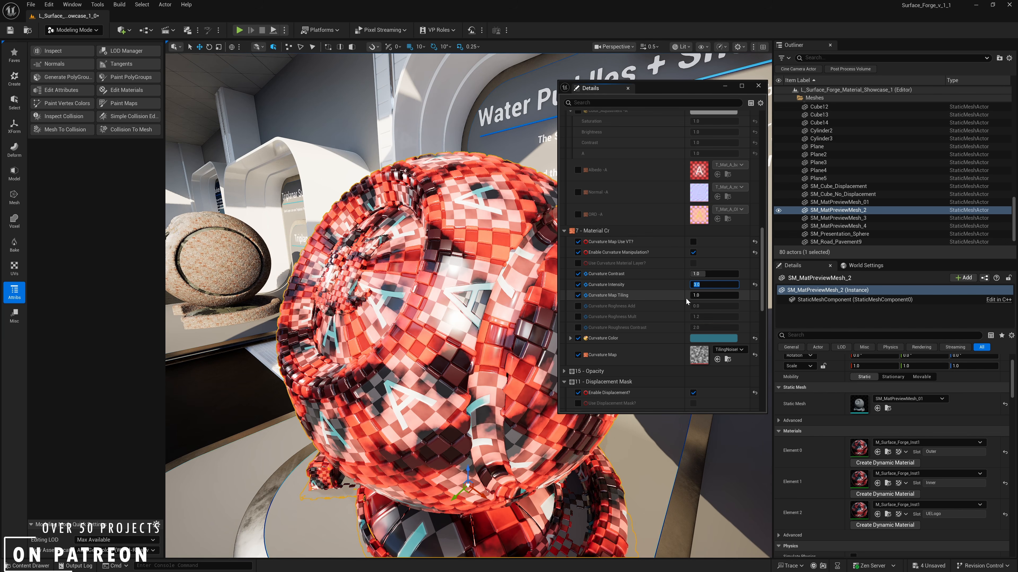
pyautogui.moveTo(476, 281); pyautogui.dragTo(474, 255, button='right')
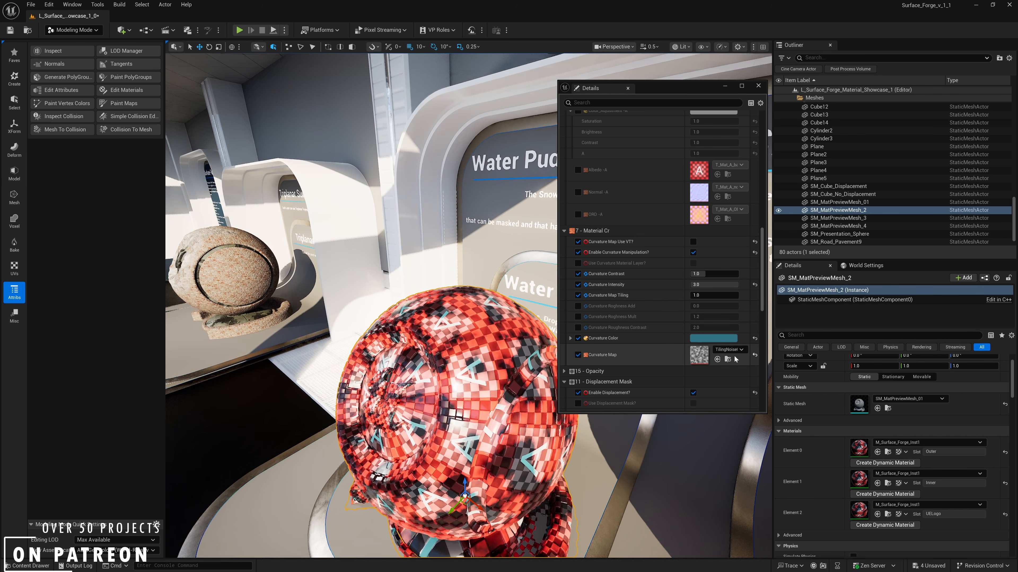
pyautogui.moveTo(497, 341)
pyautogui.keyDown('alt'); pyautogui.mouseDown()
pyautogui.moveTo(515, 371)
pyautogui.moveTo(448, 340)
pyautogui.moveTo(492, 333)
pyautogui.mouseUp(); pyautogui.keyUp('alt')
pyautogui.click(731, 349)
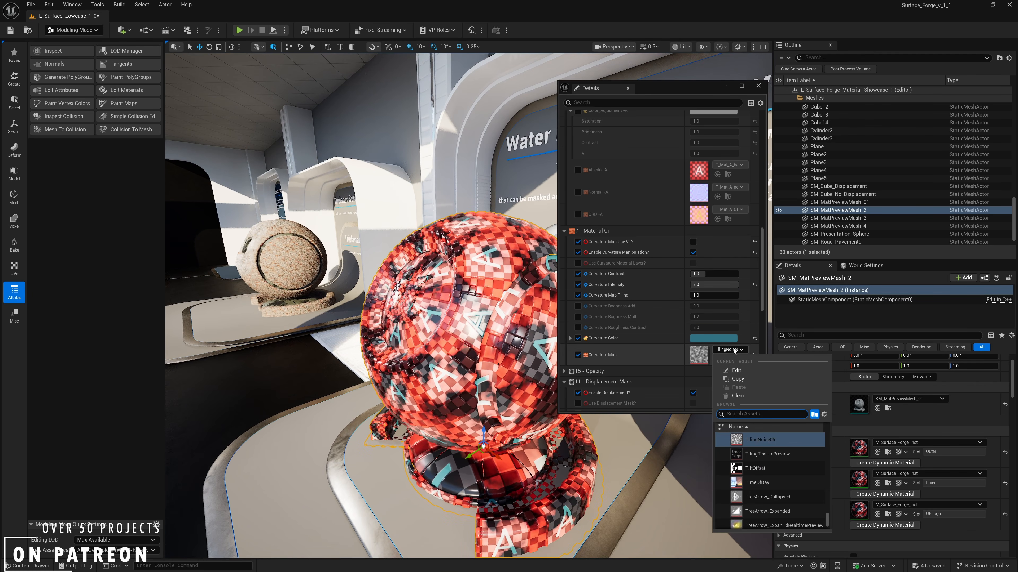
pyautogui.click(682, 359)
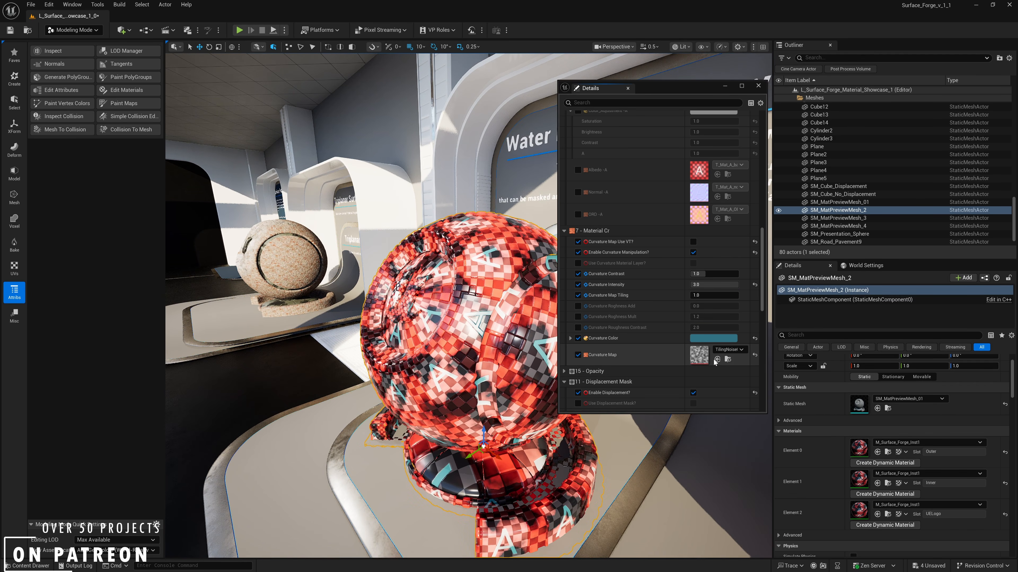
pyautogui.moveTo(367, 338); pyautogui.dragTo(381, 345, button='right')
# - Browse the project content to the Surface_Forge Textures folder and move the material's Details window clear of its subfolders
pyautogui.hotkey('ctrl', 'space')
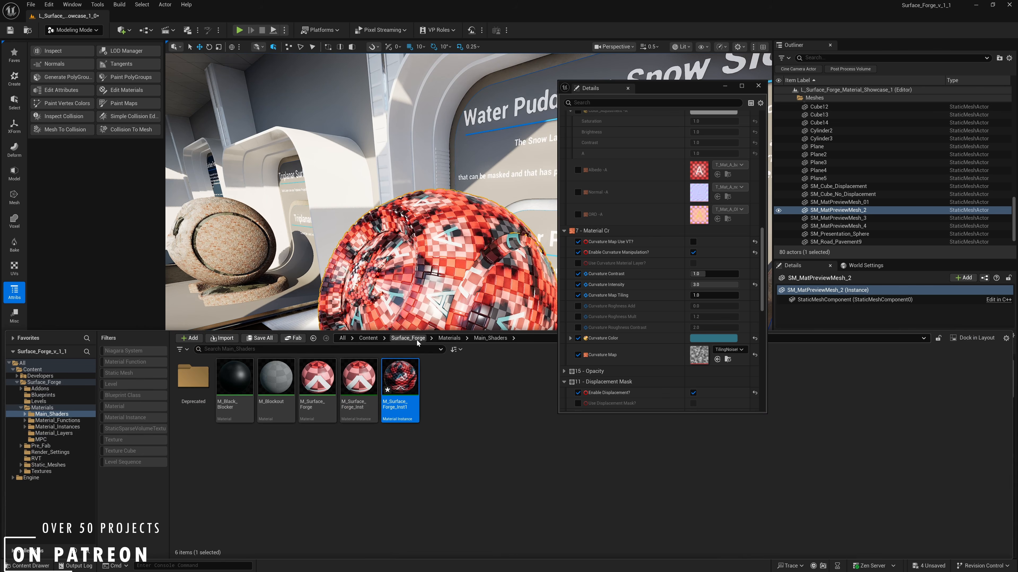
pyautogui.click(408, 339)
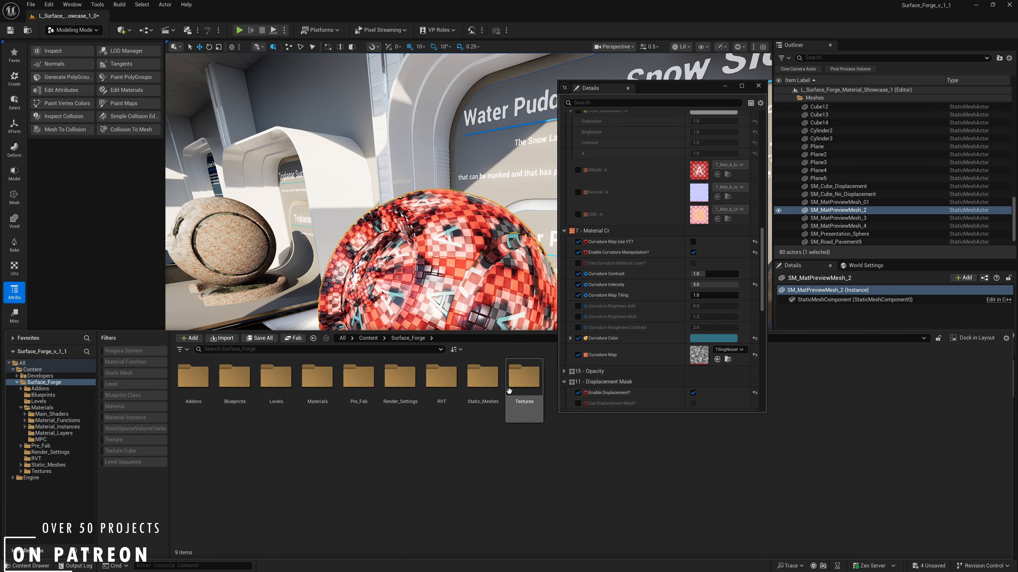
pyautogui.doubleClick(521, 381)
pyautogui.moveTo(690, 94); pyautogui.dragTo(766, 46)
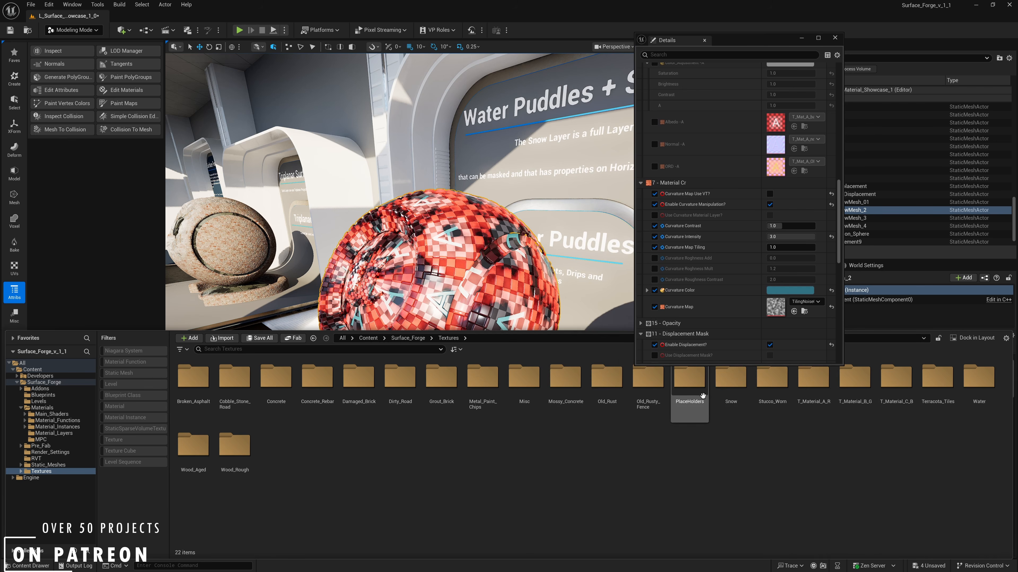
# - Look through the PlaceHolders textures for a curvature map, and return to the Textures folder
pyautogui.doubleClick(689, 377)
pyautogui.scroll(-1, 795, 501)
pyautogui.scroll(1, 791, 497)
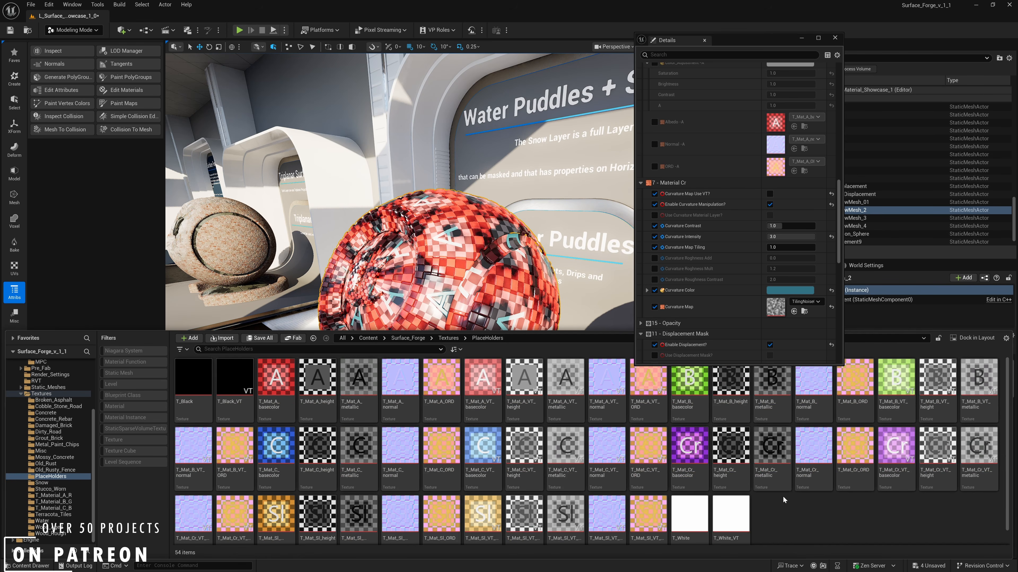
pyautogui.scroll(-1, 783, 496)
pyautogui.scroll(1, 782, 495)
pyautogui.click(443, 340)
# - Assign T_Curvature_Map_Baked from the Misc textures folder as the Curvature Map
pyautogui.click(526, 386)
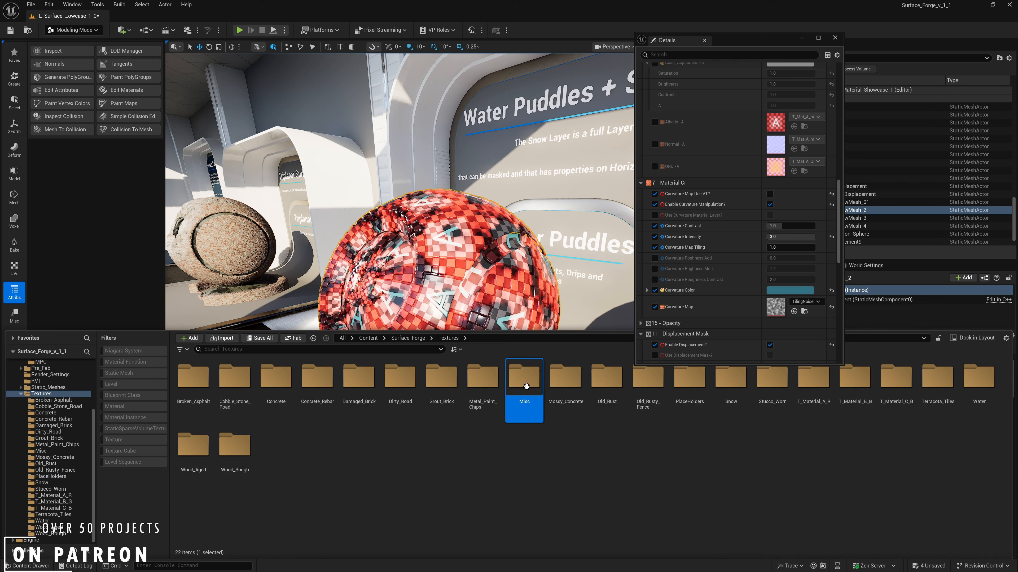
pyautogui.doubleClick(537, 386)
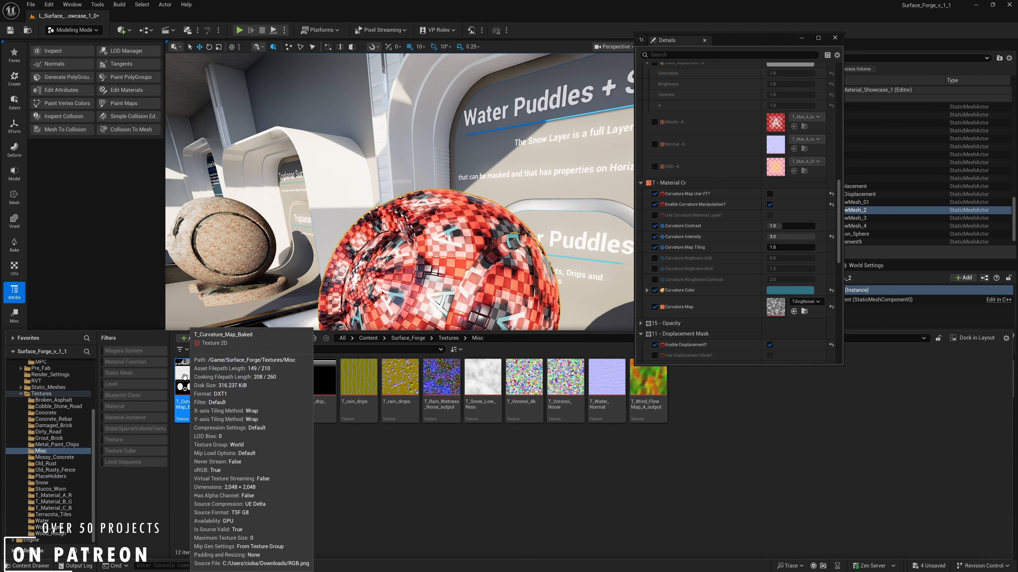
pyautogui.moveTo(212, 392); pyautogui.dragTo(774, 314)
# - Set Curvature Intensity to 1 and lower Curvature Contrast to about 0.19
pyautogui.moveTo(601, 341); pyautogui.dragTo(553, 339, button='right')
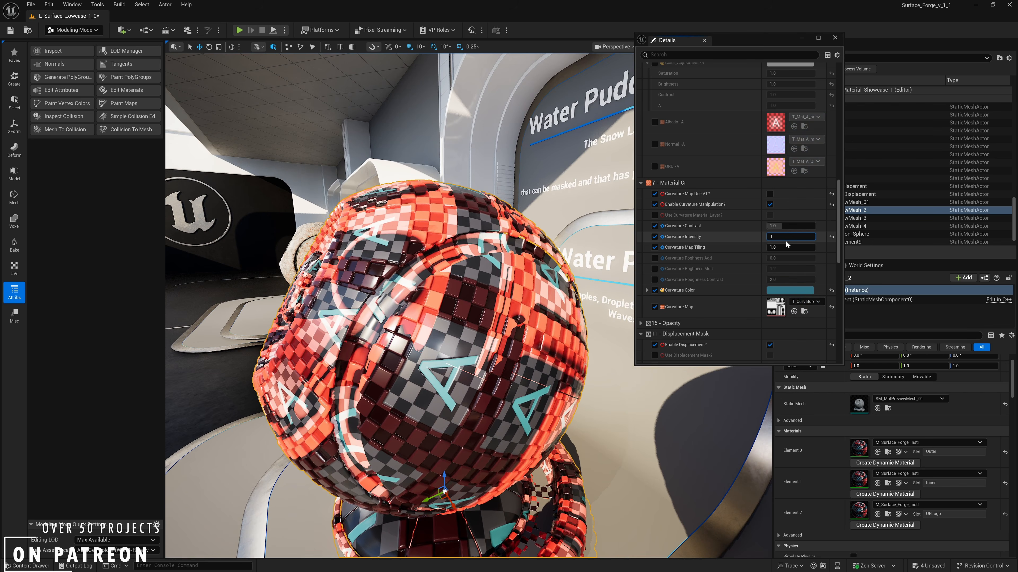
pyautogui.write('1')
pyautogui.press('Return')
pyautogui.moveTo(424, 230)
pyautogui.mouseDown(button='right')
pyautogui.moveTo(405, 229)
pyautogui.moveTo(417, 231)
pyautogui.mouseUp(button='right')
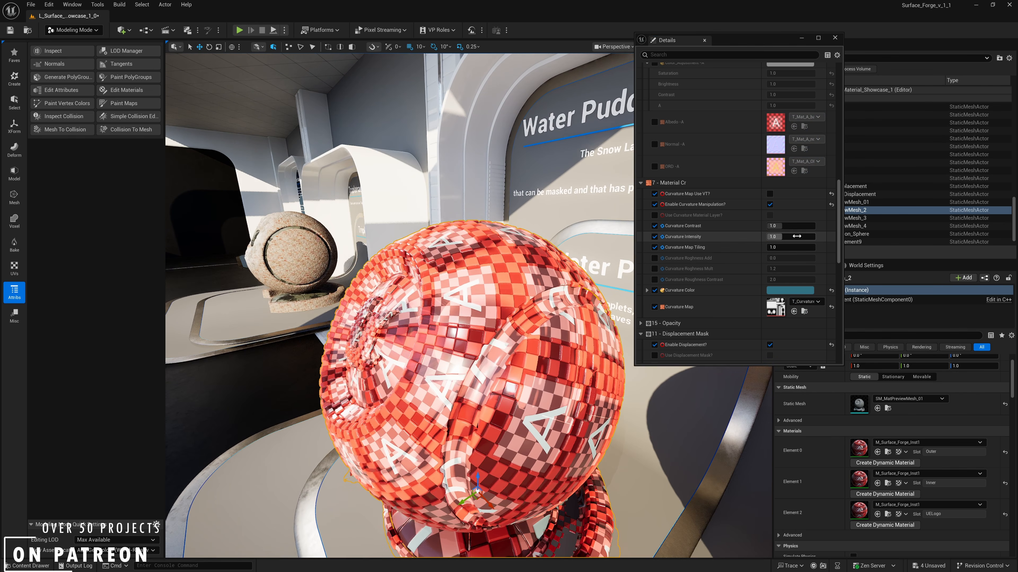
pyautogui.moveTo(799, 227); pyautogui.dragTo(786, 227)
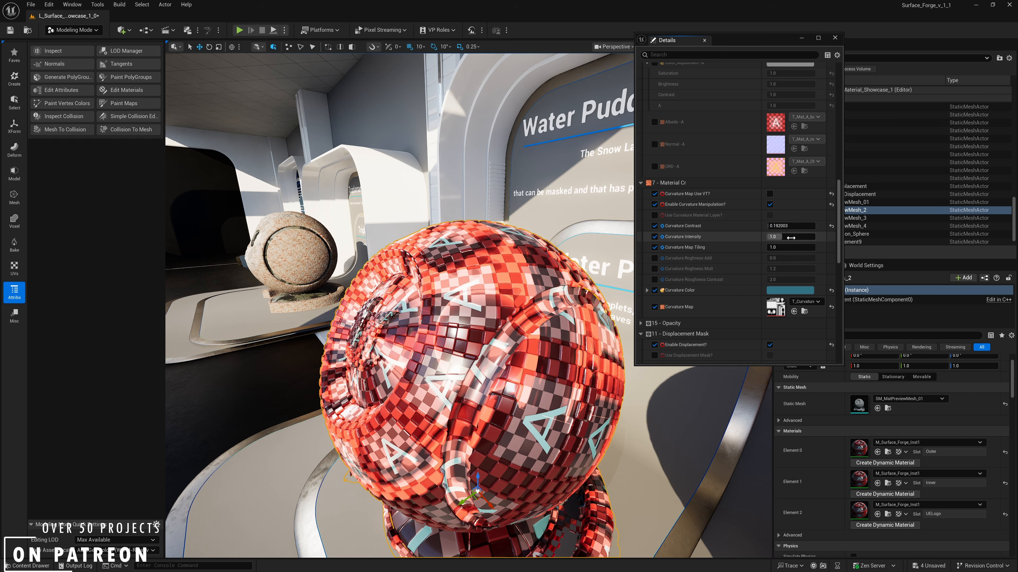
pyautogui.click(784, 247)
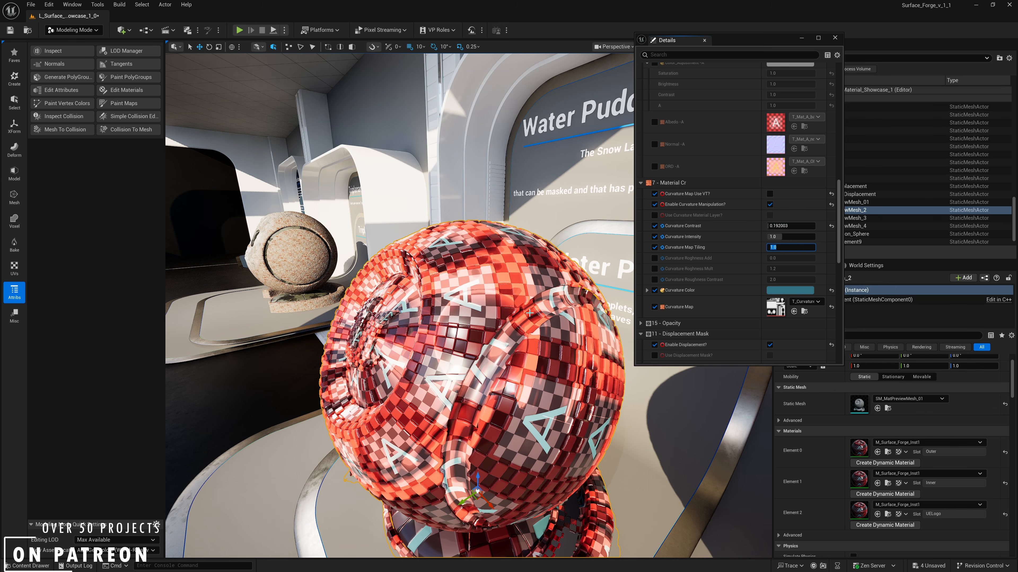
# - Override Use Curvature Material Layer in the Material Cr group and turn it on
pyautogui.moveTo(472, 249); pyautogui.dragTo(556, 249, button='right')
pyautogui.moveTo(381, 396)
pyautogui.mouseDown(button='right')
pyautogui.moveTo(352, 399)
pyautogui.moveTo(381, 396)
pyautogui.mouseUp(button='right')
pyautogui.moveTo(580, 351)
pyautogui.mouseDown(button='right')
pyautogui.moveTo(485, 337)
pyautogui.moveTo(585, 342)
pyautogui.moveTo(577, 336)
pyautogui.moveTo(579, 353)
pyautogui.mouseUp(button='right')
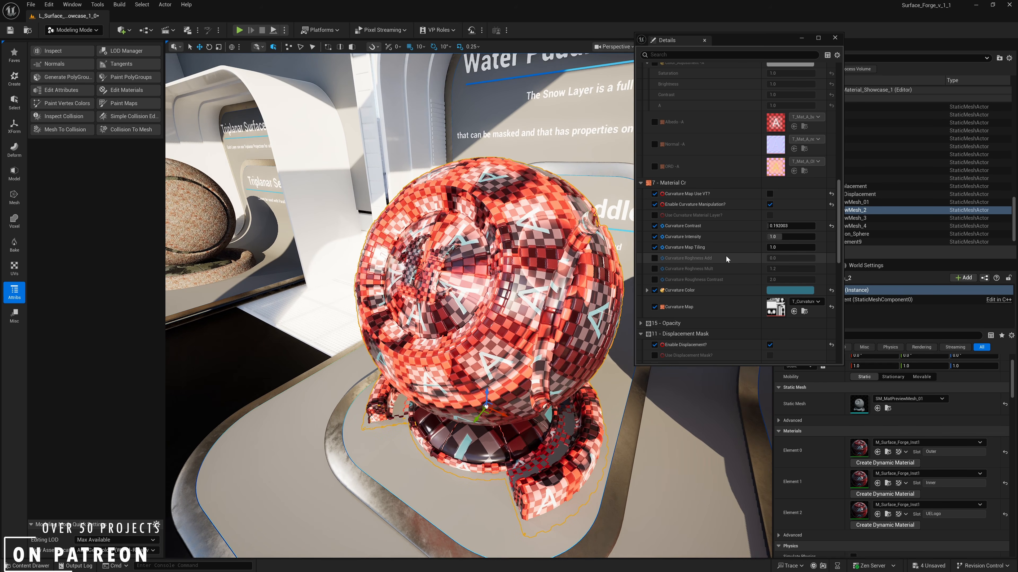
pyautogui.moveTo(494, 263); pyautogui.dragTo(494, 263, button='right')
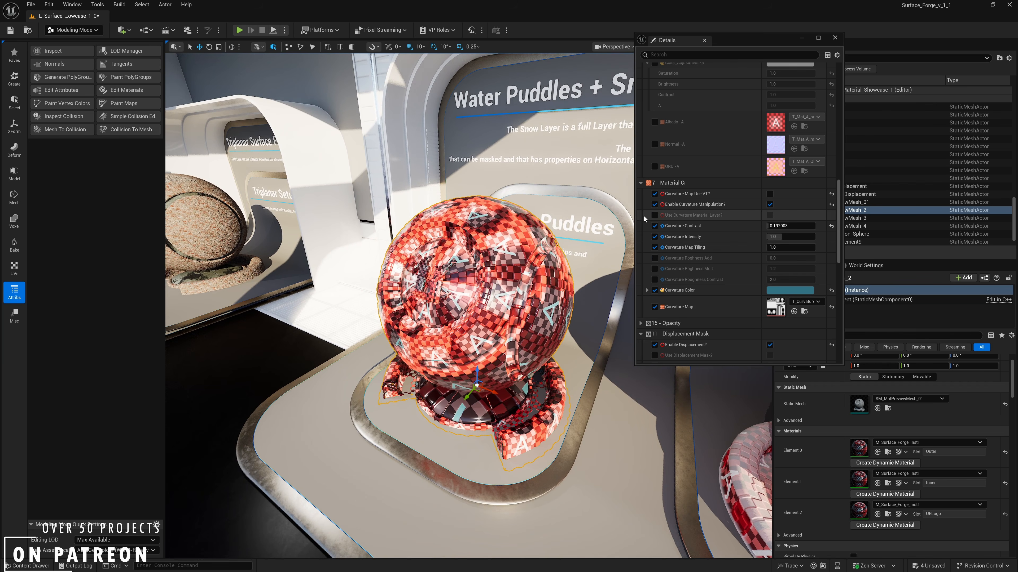
pyautogui.click(655, 216)
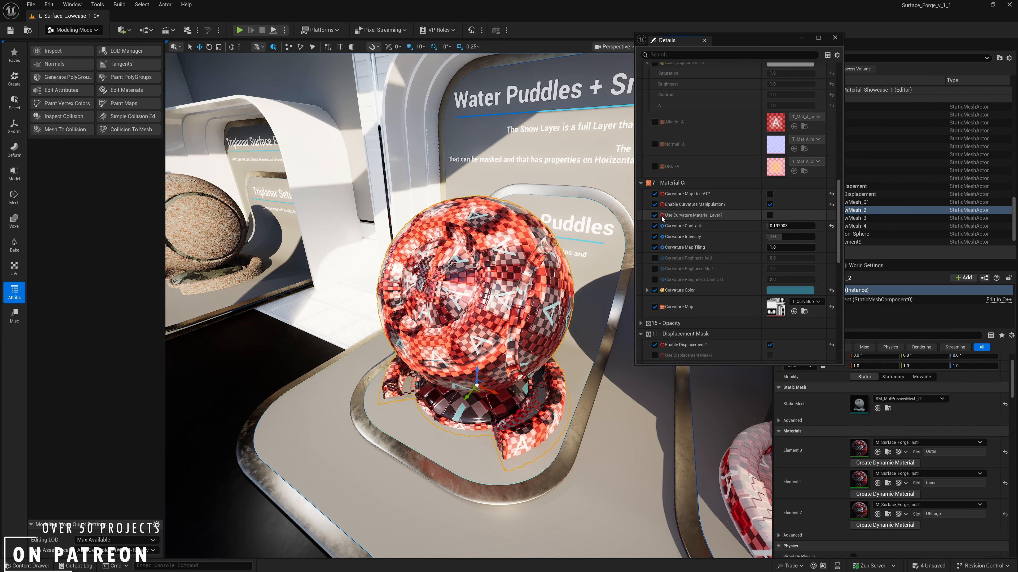
pyautogui.click(770, 216)
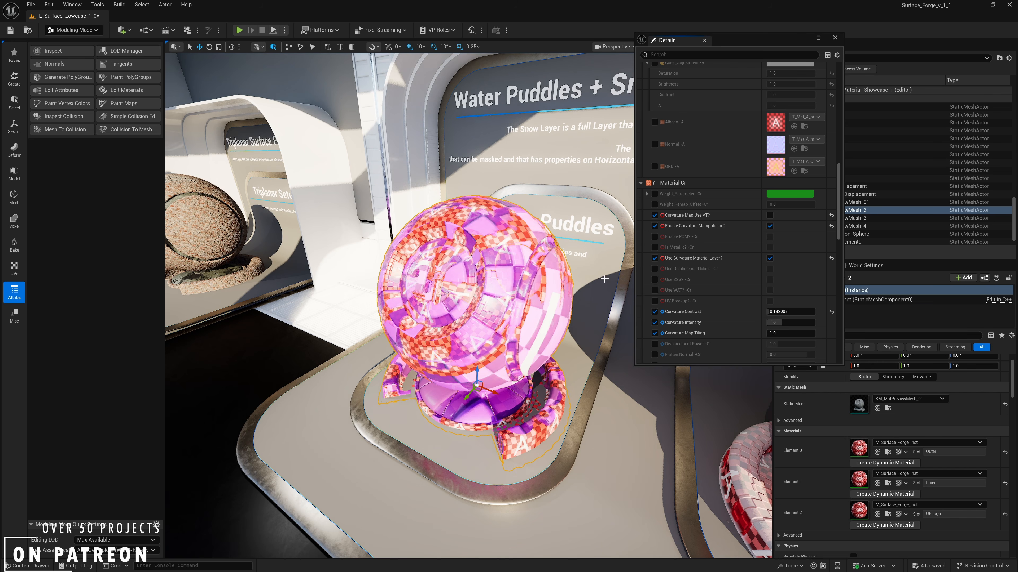
# - Override Tiling for Material Cr and set it to 5
pyautogui.scroll(-3, 768, 339)
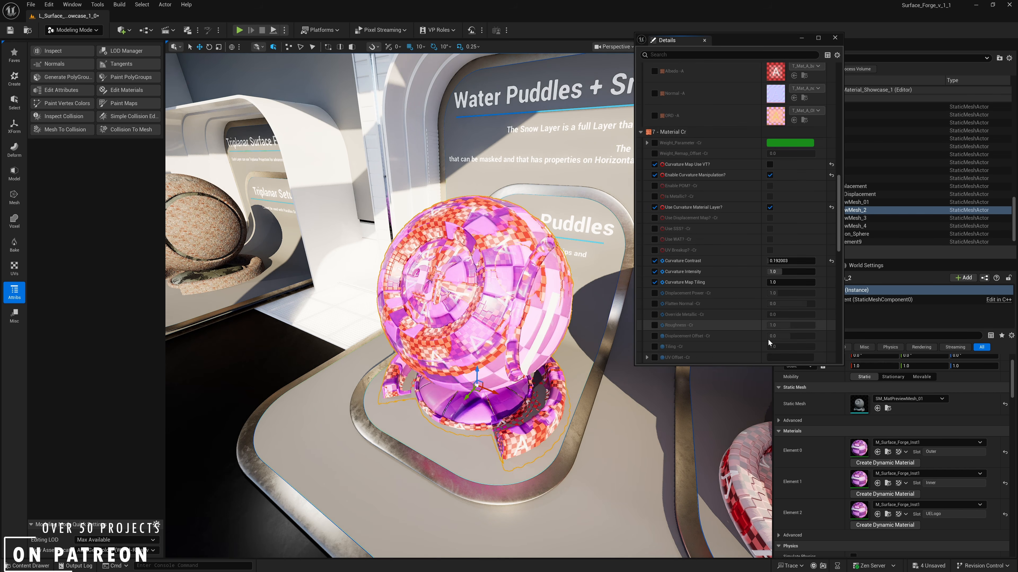
pyautogui.scroll(-1, 768, 339)
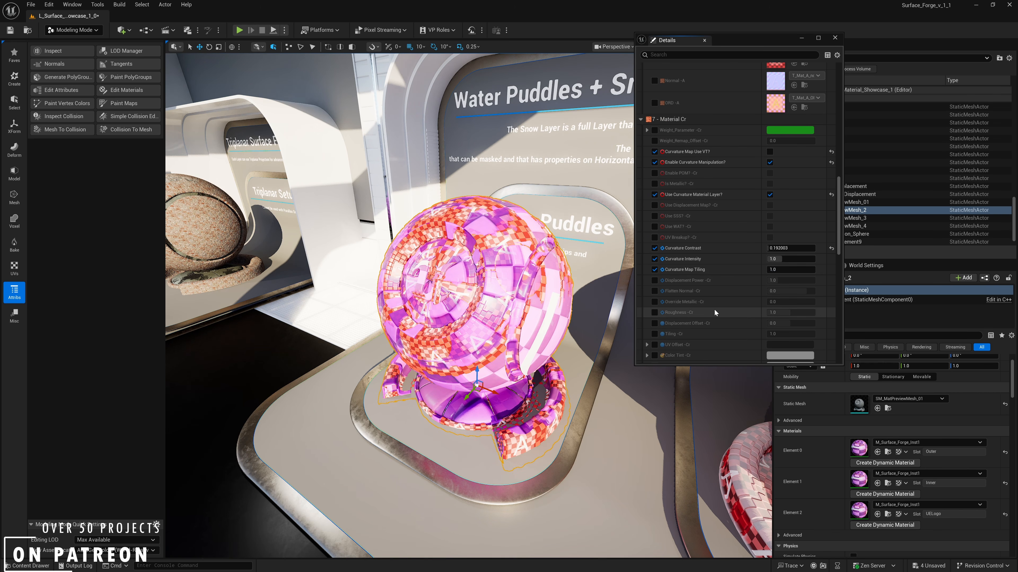
pyautogui.scroll(-1, 714, 309)
pyautogui.click(655, 321)
pyautogui.write('5')
pyautogui.press('Return')
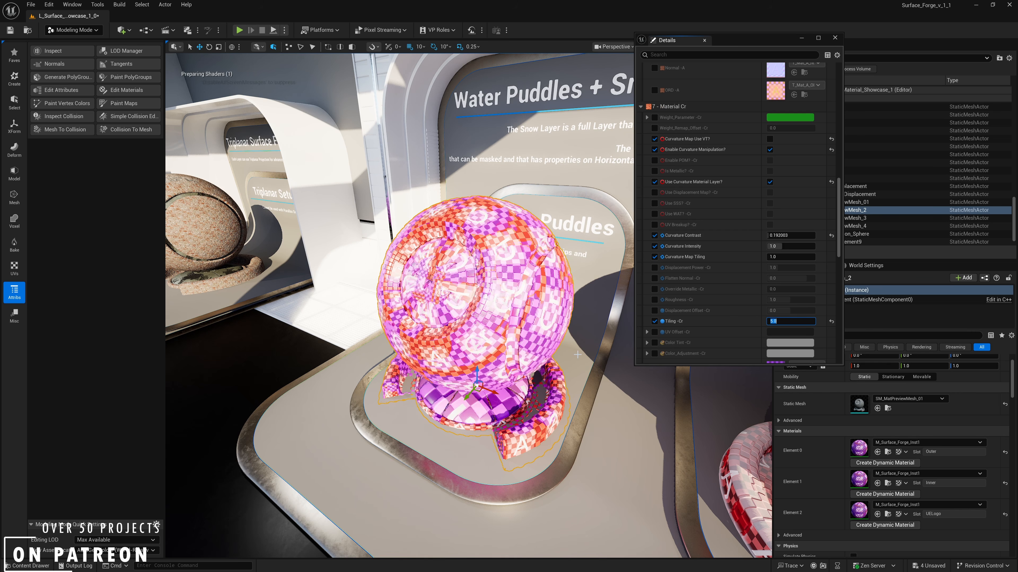
# - Search the texture assets for "noise" and replace the baked Curvature Map with a T_Default noise texture
pyautogui.moveTo(301, 250)
pyautogui.mouseDown(button='right')
pyautogui.moveTo(296, 219)
pyautogui.moveTo(299, 232)
pyautogui.mouseUp(button='right')
pyautogui.press('w')
pyautogui.scroll(-6, 753, 240)
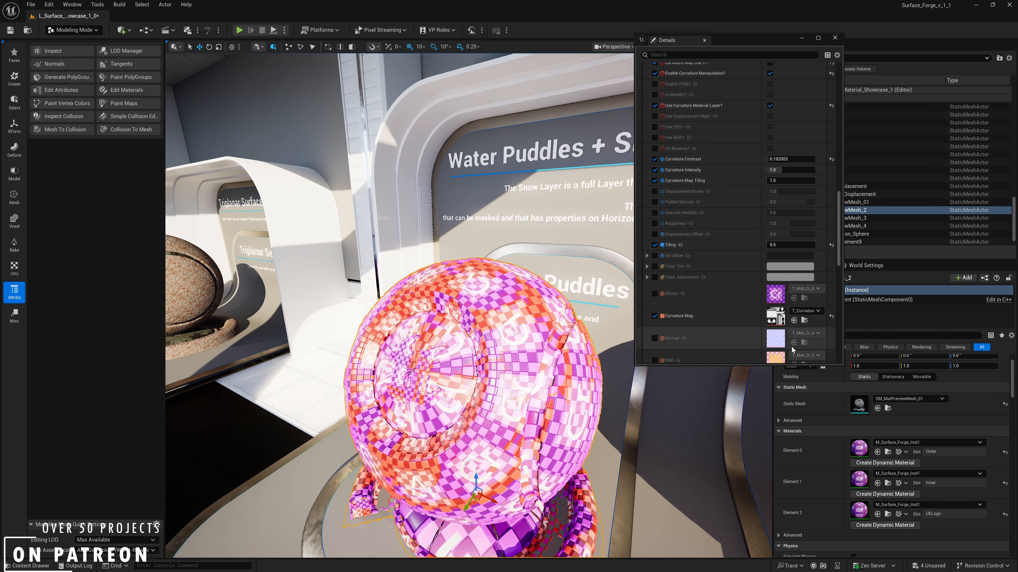
pyautogui.click(807, 312)
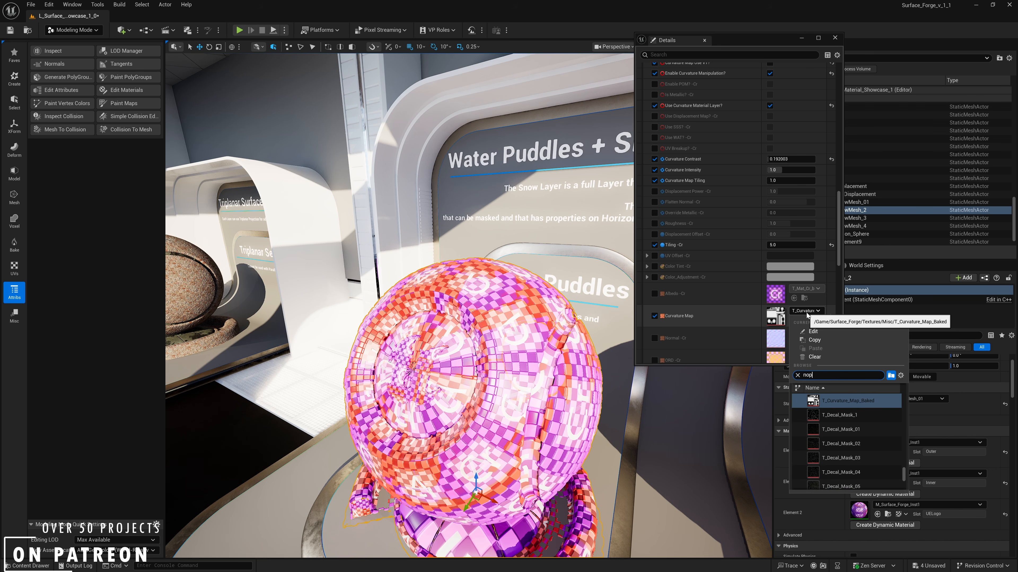
pyautogui.hotkey('ctrl', 'a')
pyautogui.press('BackSpace')
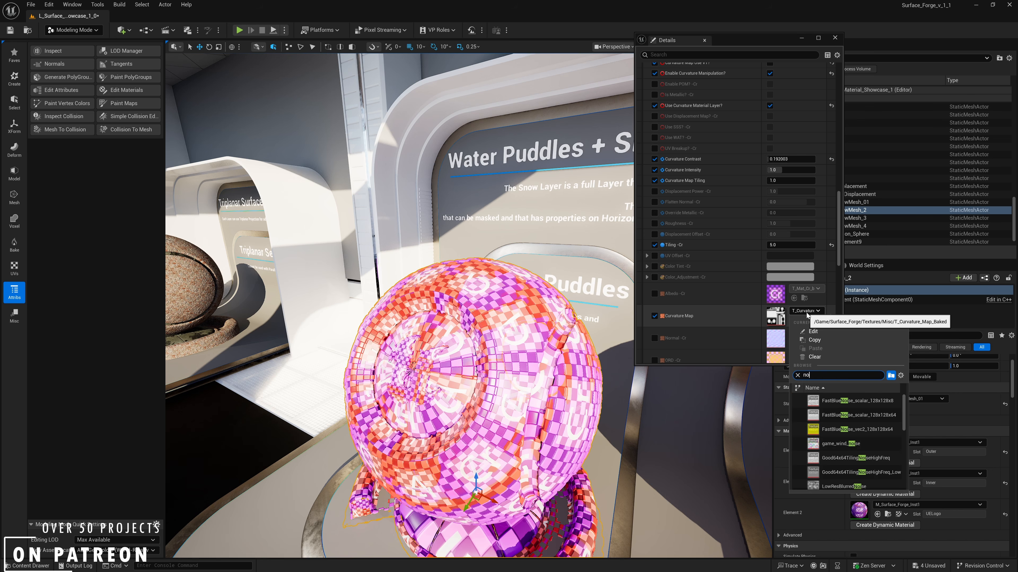
pyautogui.write('noise')
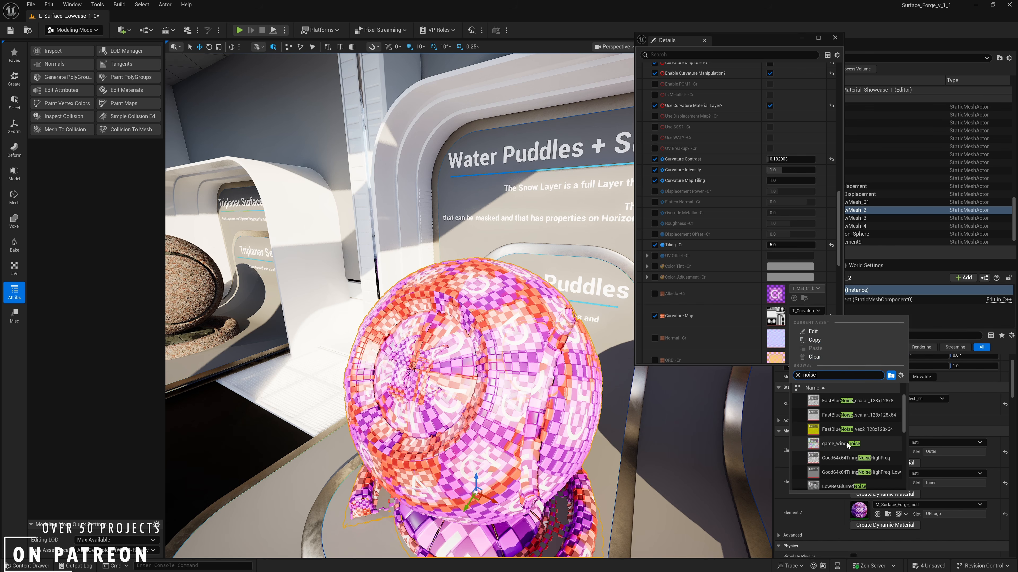
pyautogui.scroll(-6, 847, 443)
pyautogui.click(835, 441)
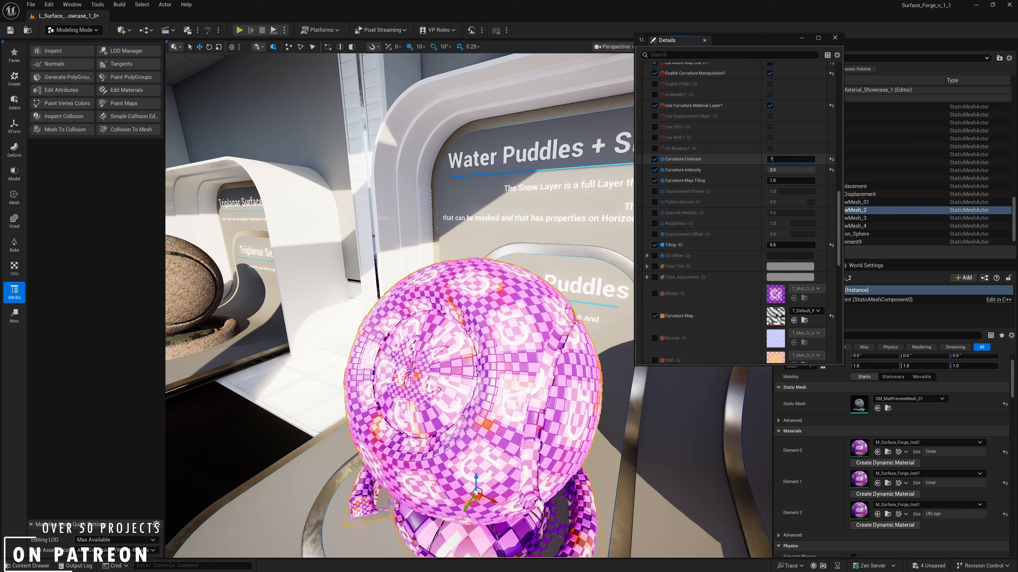
# - Set both Curvature Contrast and Curvature Intensity to 5
pyautogui.press('Return')
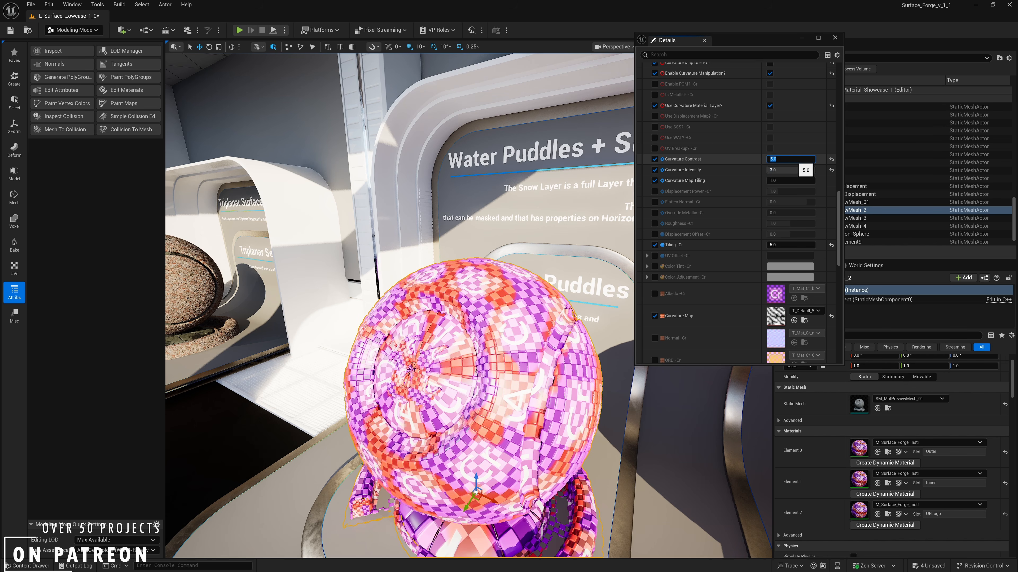
pyautogui.click(779, 171)
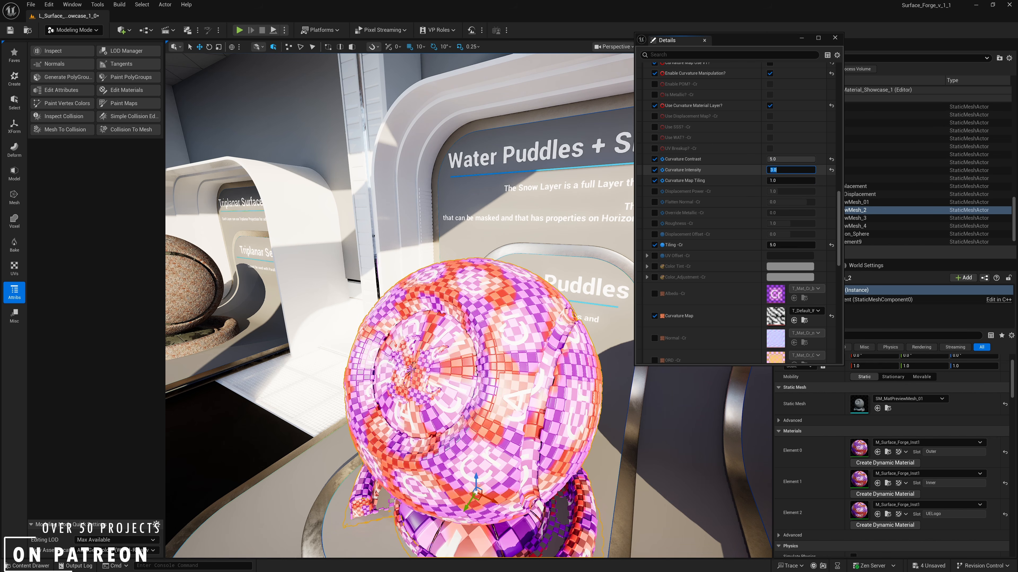
pyautogui.keyDown('alt'); pyautogui.moveTo(434, 356); pyautogui.dragTo(319, 345); pyautogui.keyUp('alt')
pyautogui.moveTo(415, 333)
pyautogui.mouseDown(button='right')
pyautogui.moveTo(541, 336)
pyautogui.moveTo(548, 346)
pyautogui.moveTo(427, 362)
pyautogui.moveTo(409, 359)
pyautogui.moveTo(406, 335)
pyautogui.mouseUp(button='right')
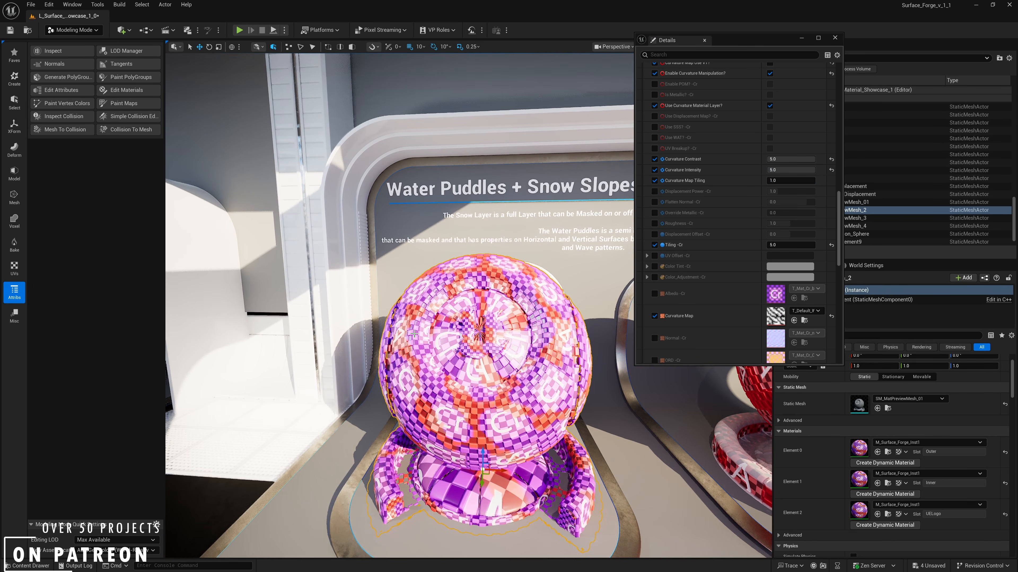
# - Turn off Use Curvature Material Layer and Enable Curvature Manipulation for Material Cr
pyautogui.scroll(5, 730, 227)
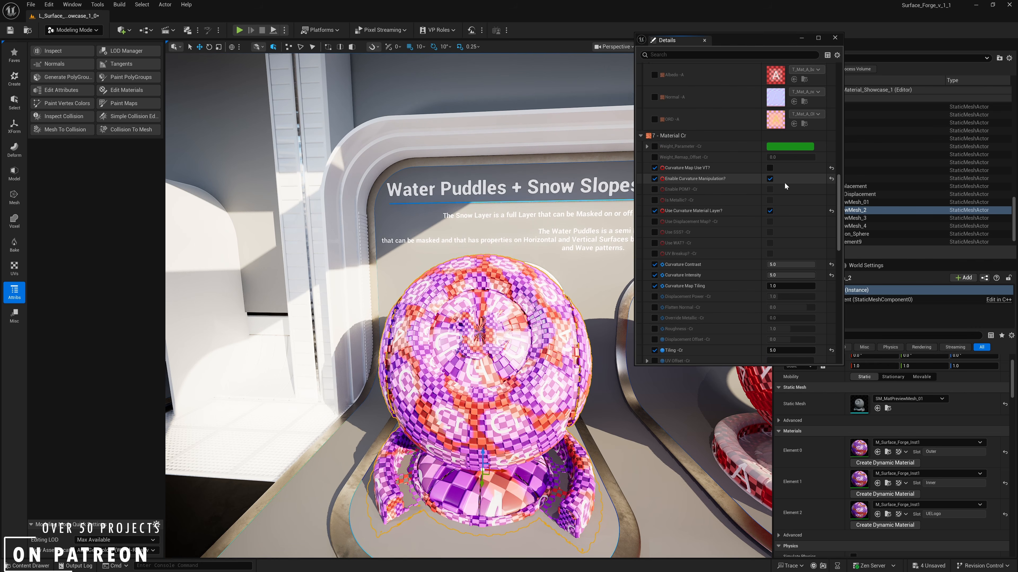
pyautogui.click(769, 211)
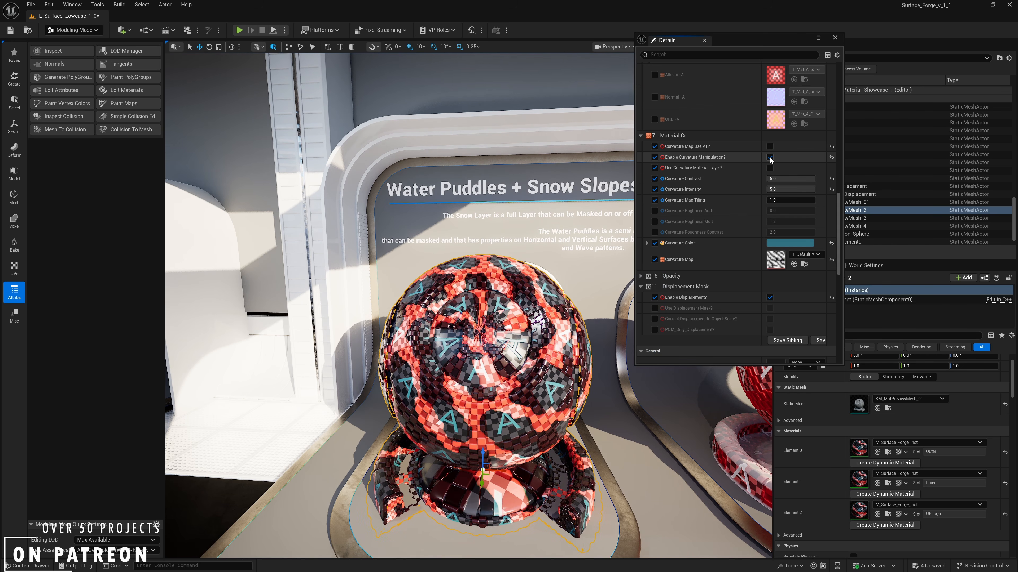
# - Override and enable Water_Puddles, and override Puddle Height Level and raise it to about 0.9
pyautogui.moveTo(839, 226); pyautogui.dragTo(844, 85)
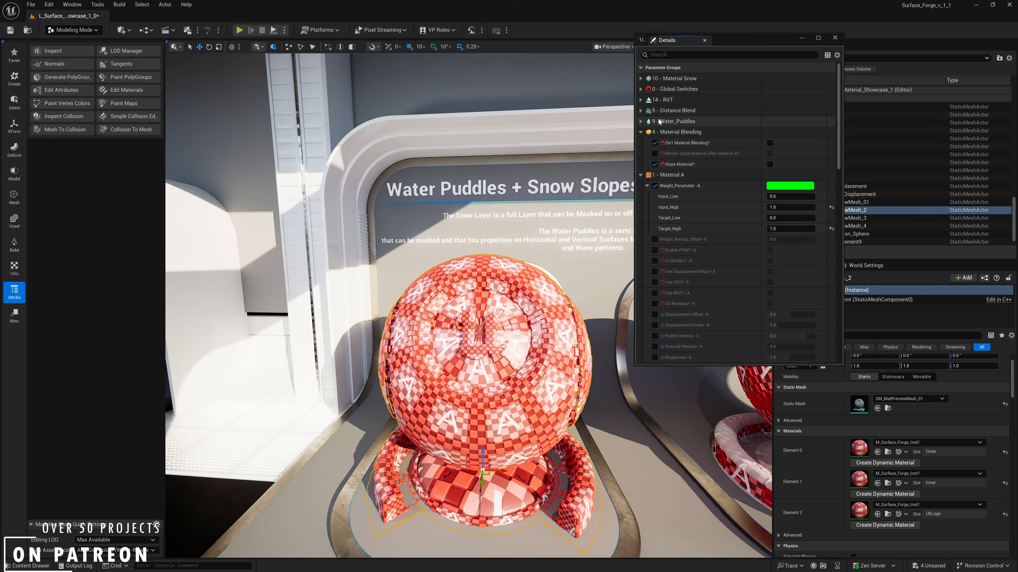
pyautogui.click(647, 121)
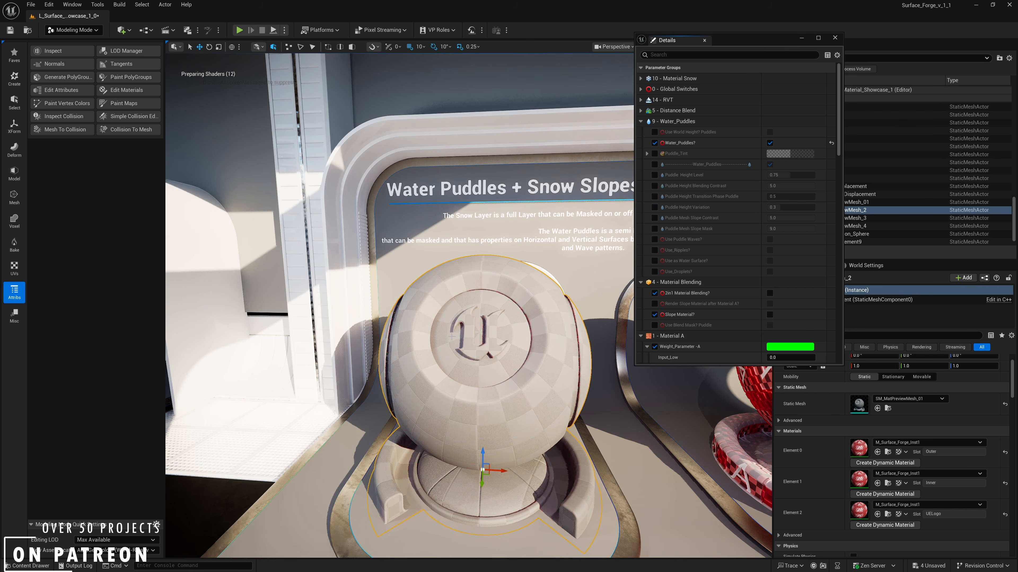
pyautogui.moveTo(520, 273); pyautogui.dragTo(553, 297, button='right')
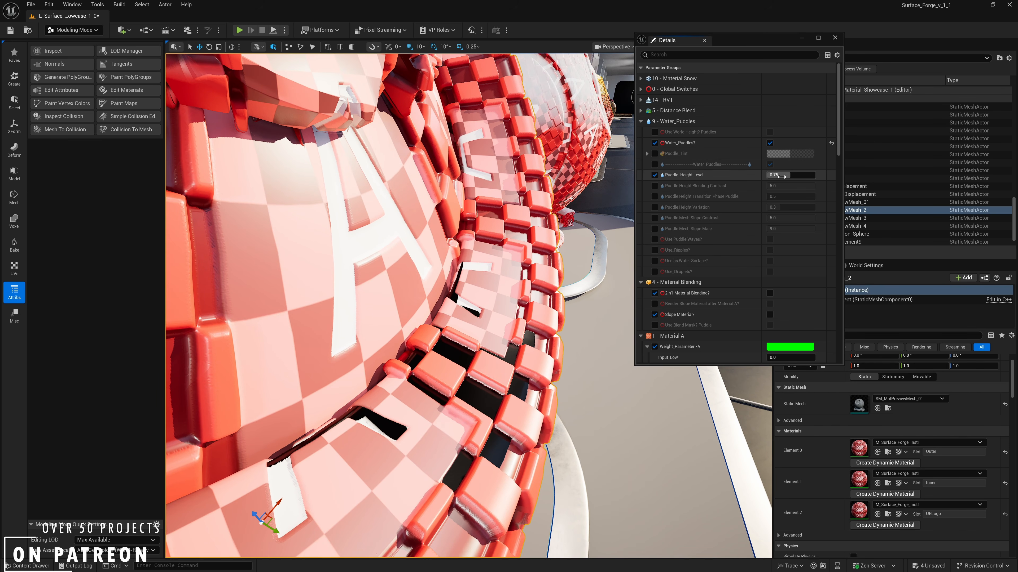
pyautogui.moveTo(763, 175); pyautogui.dragTo(779, 175)
pyautogui.moveTo(568, 236); pyautogui.dragTo(517, 249, button='right')
# - Override Puddle Mesh Slope Mask and Puddle Mesh Slope Contrast, and set the slope contrast to 1
pyautogui.click(655, 228)
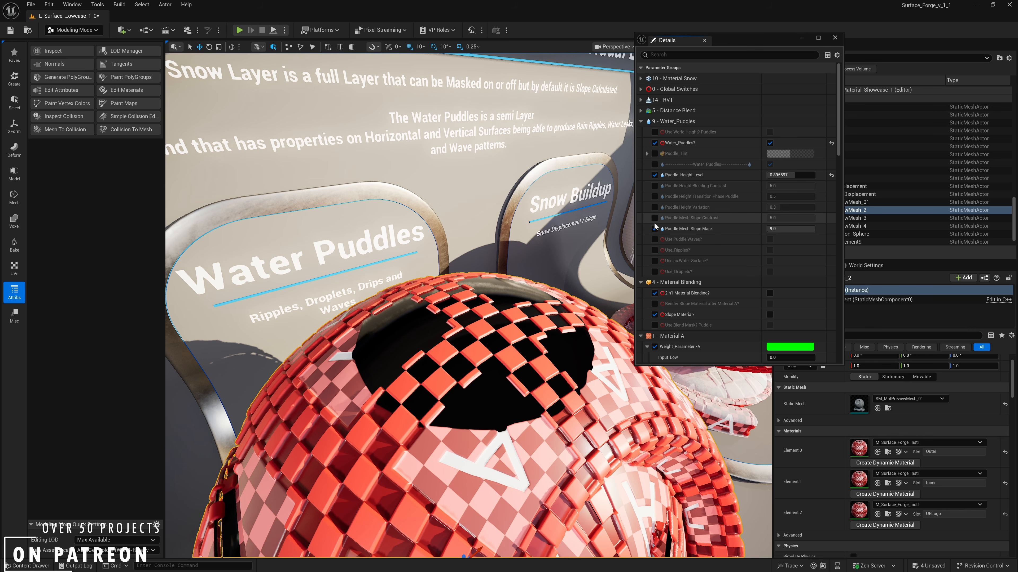
pyautogui.click(654, 218)
pyautogui.click(794, 223)
pyautogui.write('1')
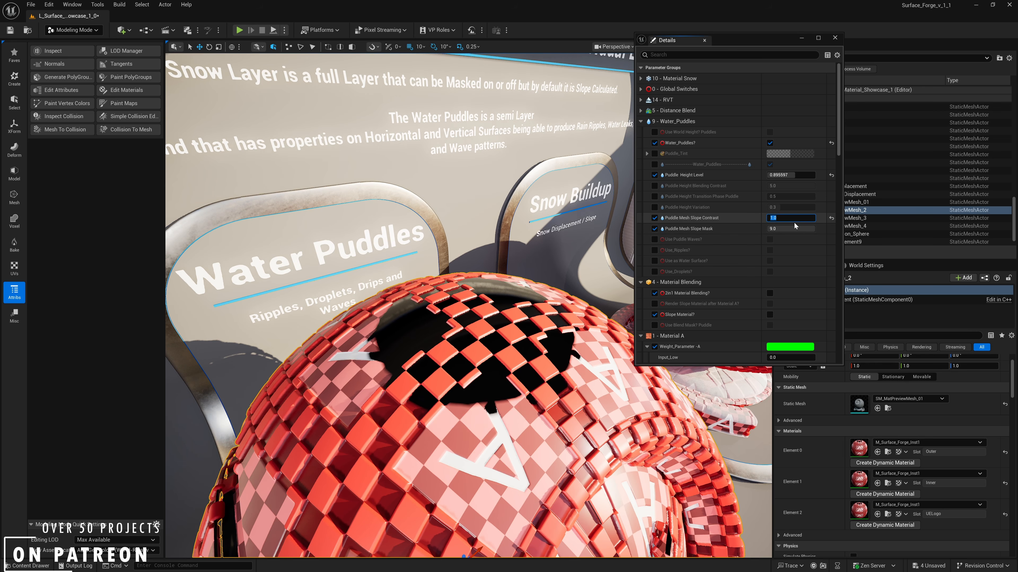
# - Try Puddle Mesh Slope Mask at 1, then set it to 3
pyautogui.press('Tab')
pyautogui.write('0')
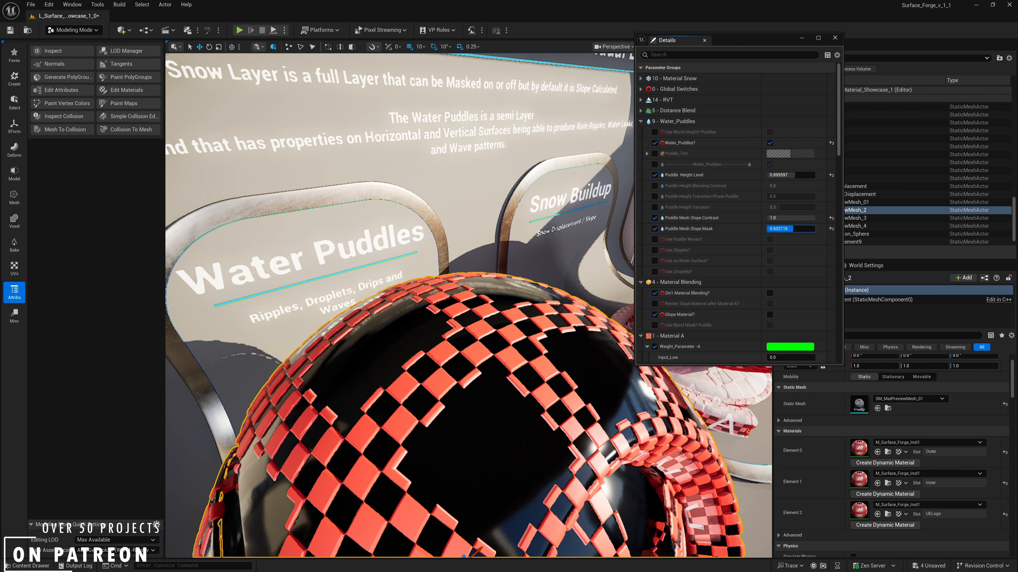
pyautogui.press('Return')
pyautogui.write('1')
pyautogui.press('Return')
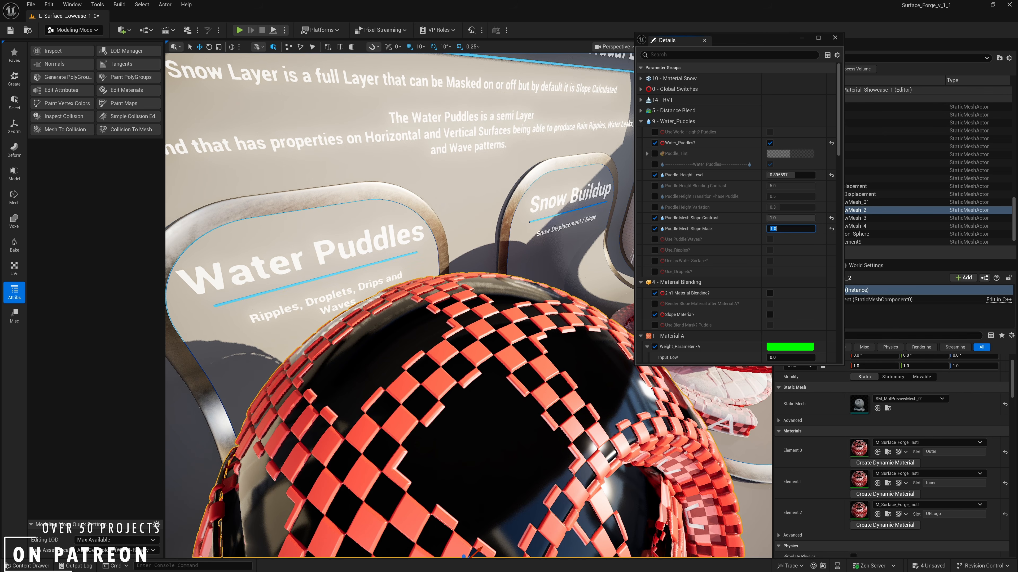
pyautogui.write('3')
pyautogui.press('Return')
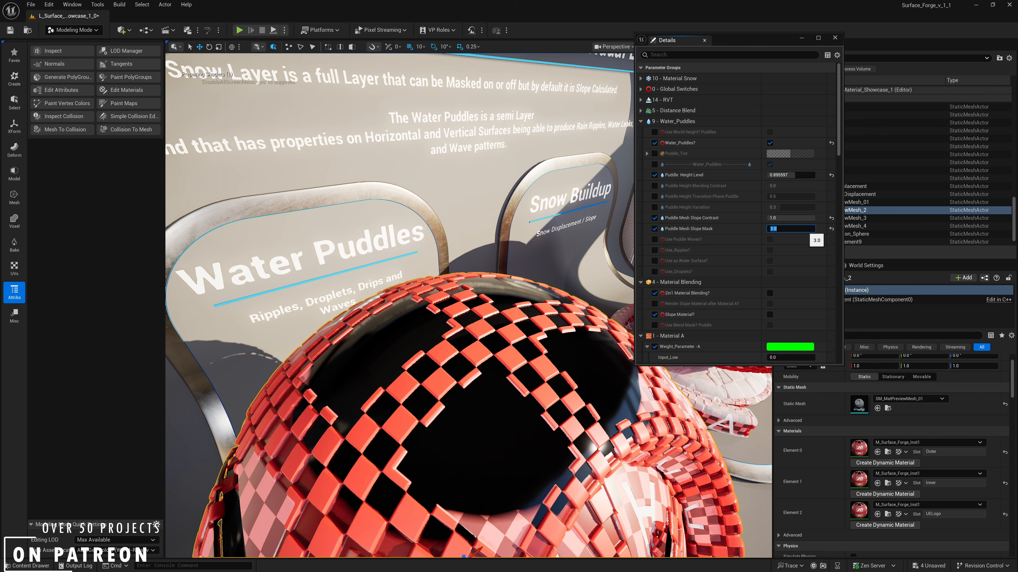
# - Override Puddle_Tint and set it to a near-black colour
pyautogui.moveTo(593, 333); pyautogui.dragTo(641, 329, button='right')
pyautogui.click(654, 154)
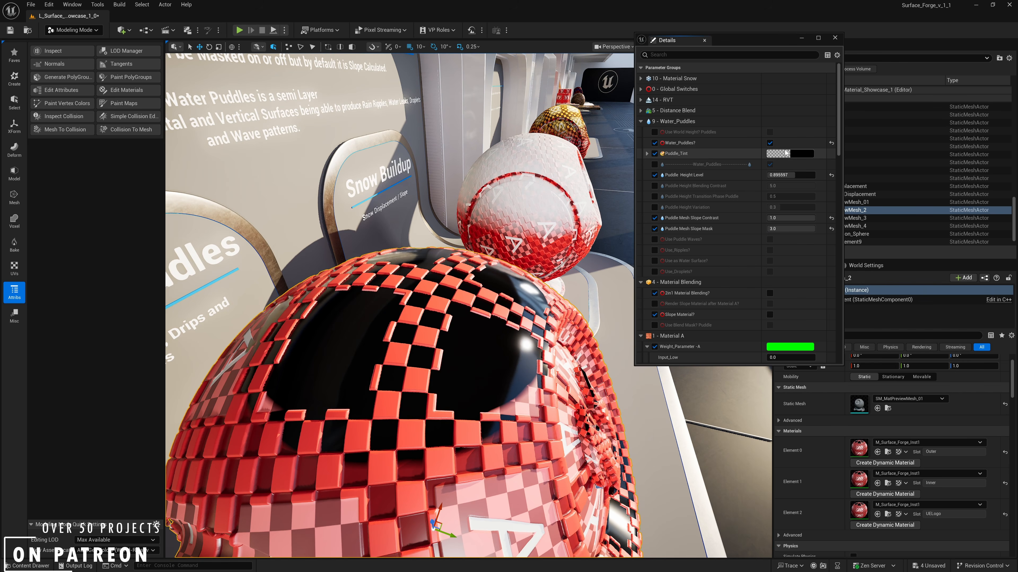
pyautogui.click(799, 154)
pyautogui.click(835, 211)
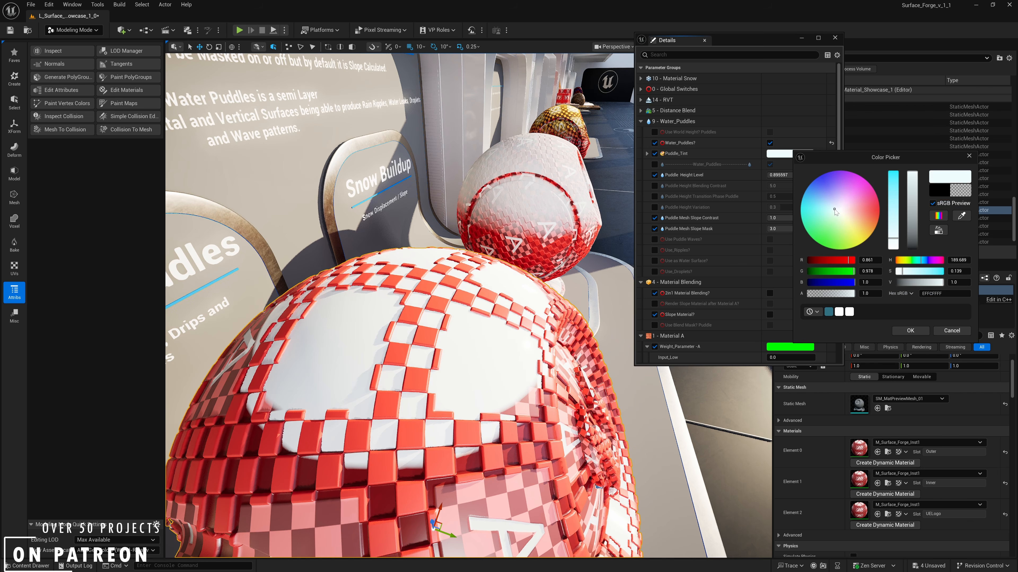
pyautogui.moveTo(914, 241); pyautogui.dragTo(914, 247)
pyautogui.click(898, 328)
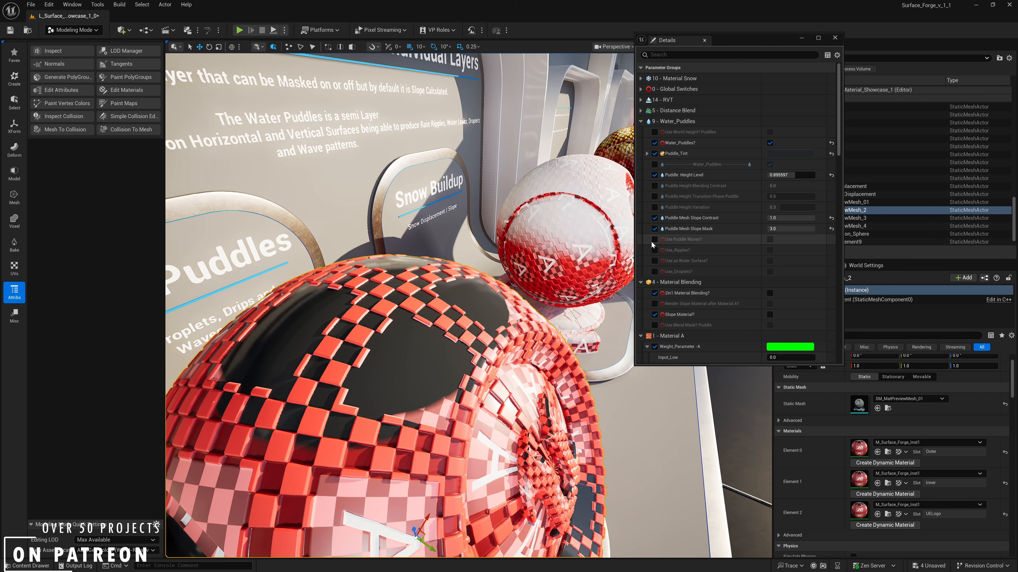
# - Override and enable Use Puddle Waves, and override Puddle_Wave_Animation_Speed_Y
pyautogui.click(654, 239)
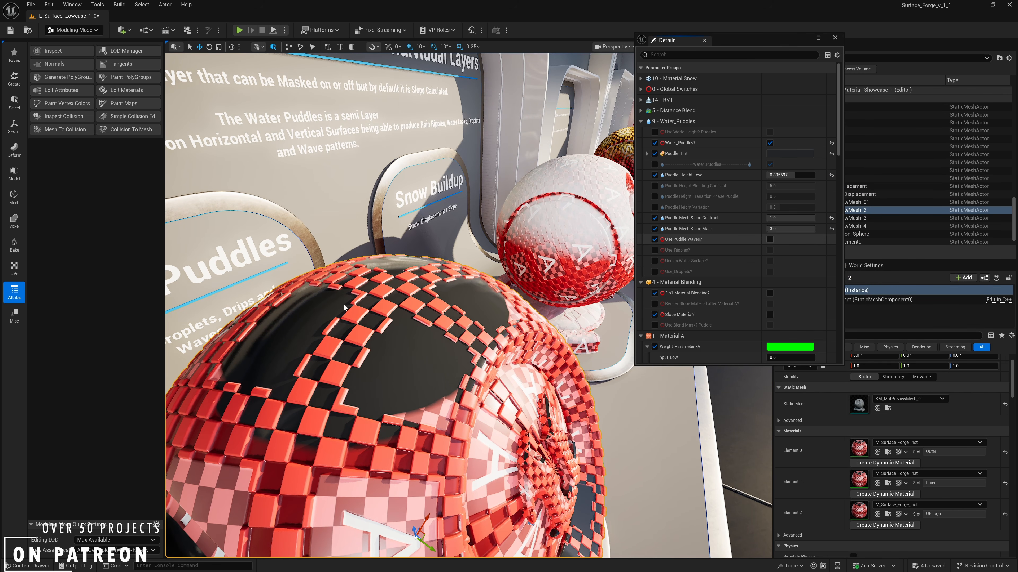
pyautogui.click(769, 239)
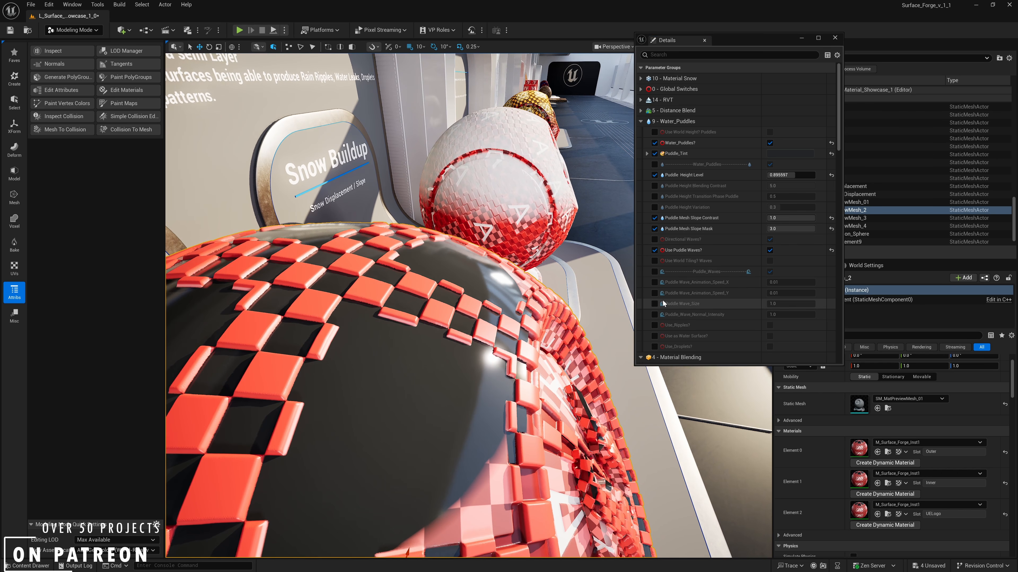
pyautogui.click(654, 293)
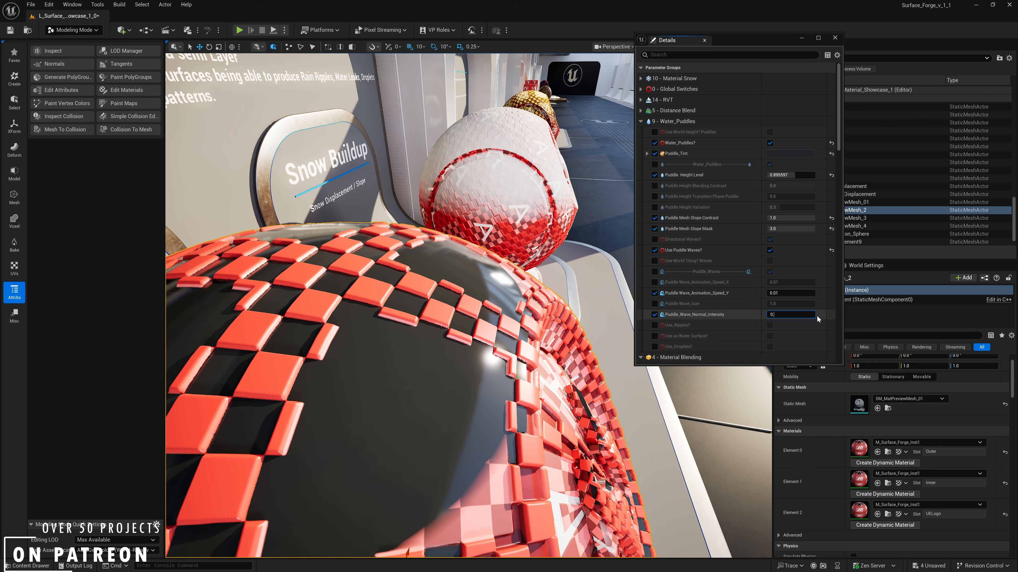
# - Override Puddle_Wave_Normal_Intensity and set it to 0.9
pyautogui.write('.2')
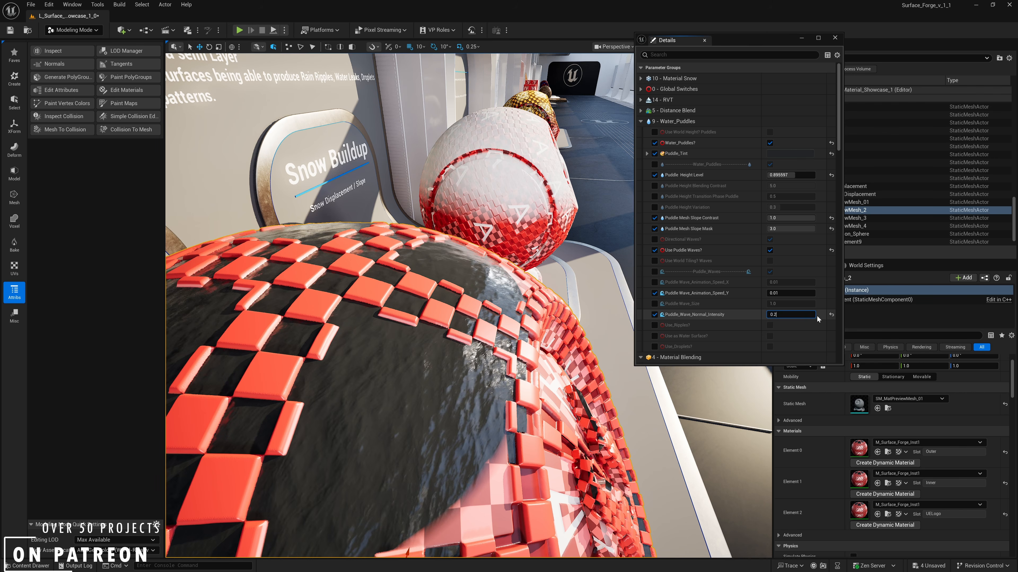
pyautogui.press('Return')
pyautogui.write('0.9')
pyautogui.press('Return')
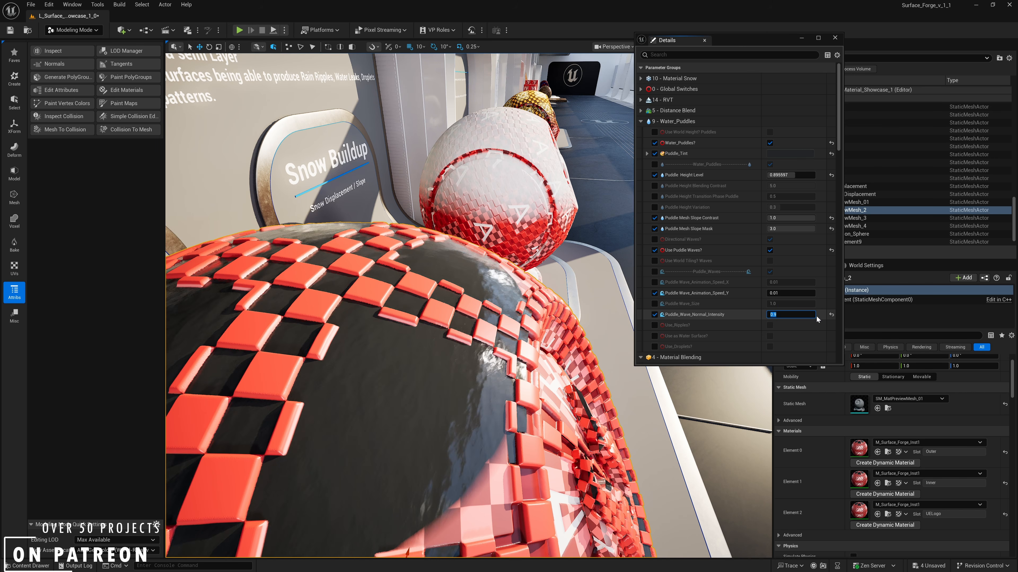
# - Override and enable Use_Ripples for the water puddles
pyautogui.moveTo(577, 309); pyautogui.dragTo(521, 306, button='right')
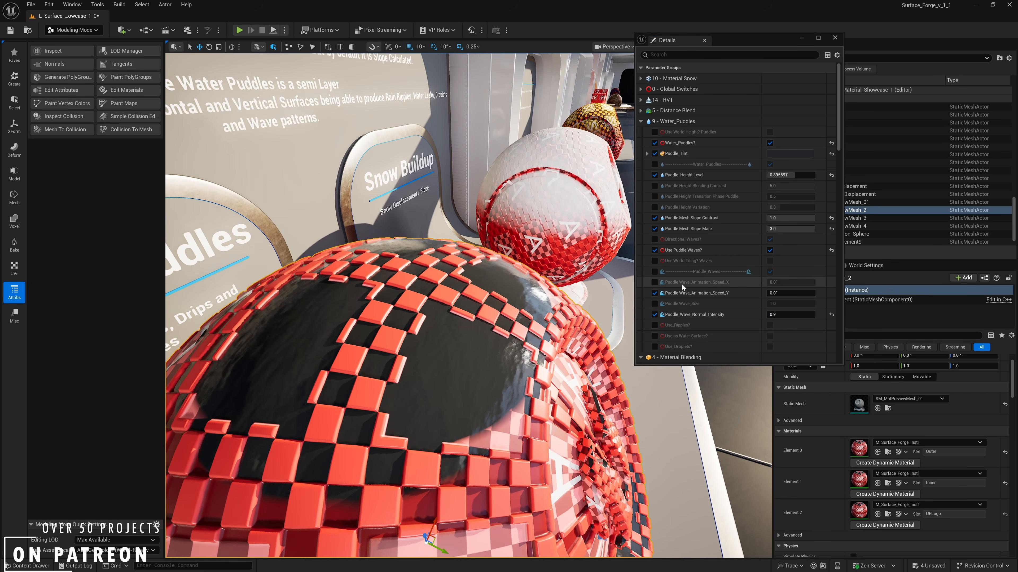
pyautogui.scroll(-1, 683, 287)
pyautogui.click(654, 313)
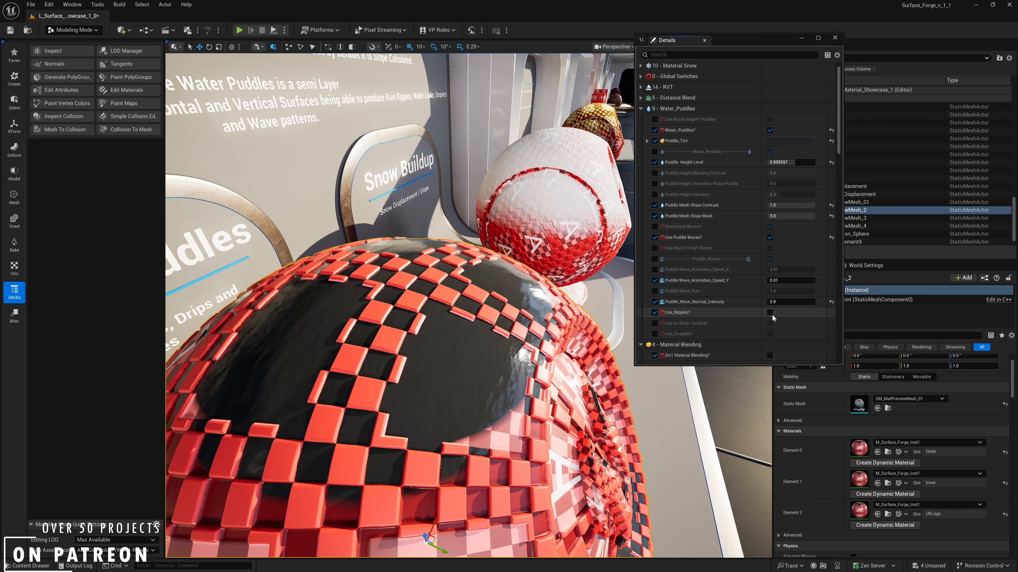
pyautogui.click(769, 313)
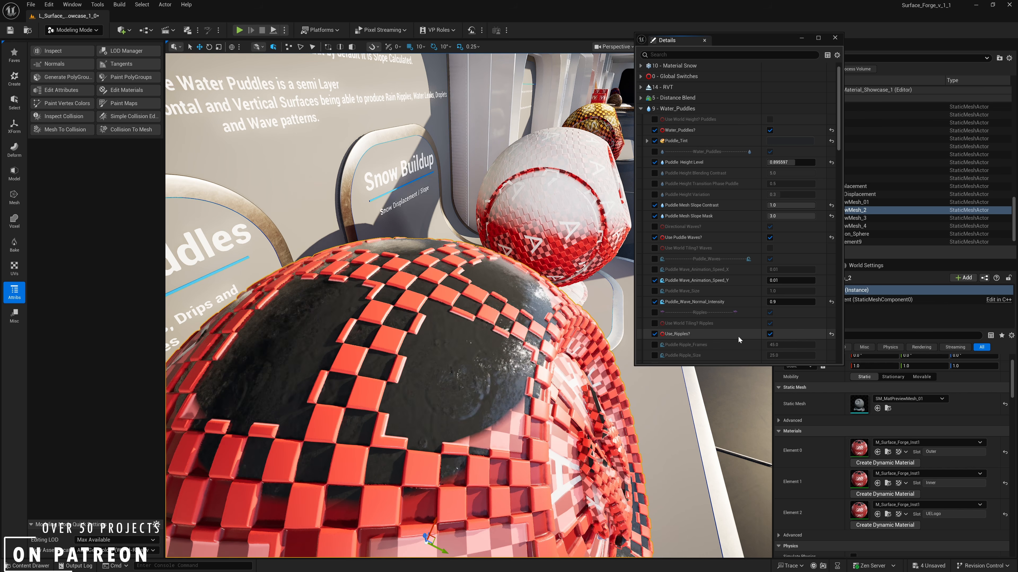
# - Override and enable Use_Droplets for the water puddles, and inspect the droplets on the preview mesh
pyautogui.scroll(-4, 717, 341)
pyautogui.scroll(-1, 716, 340)
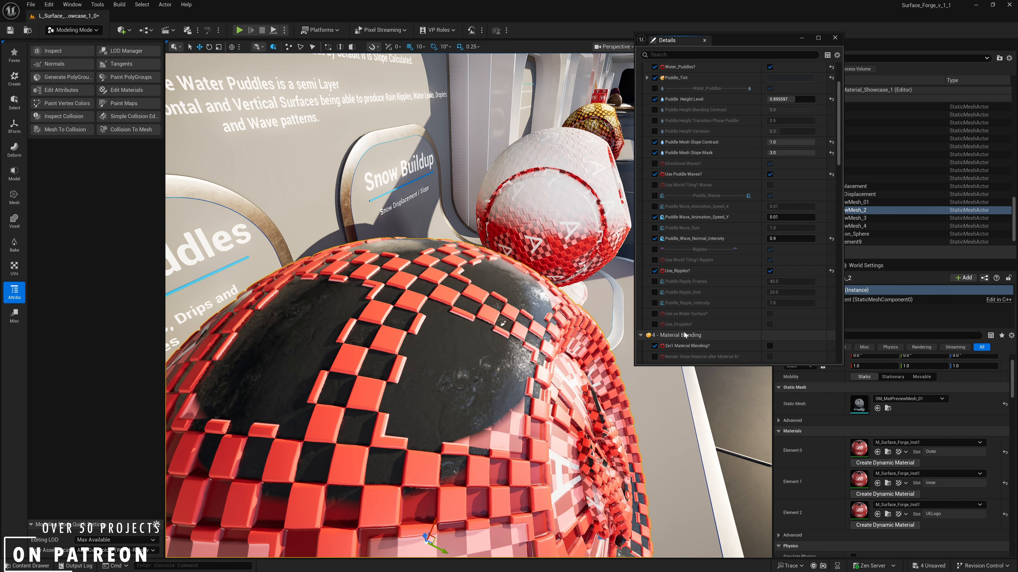
pyautogui.click(655, 324)
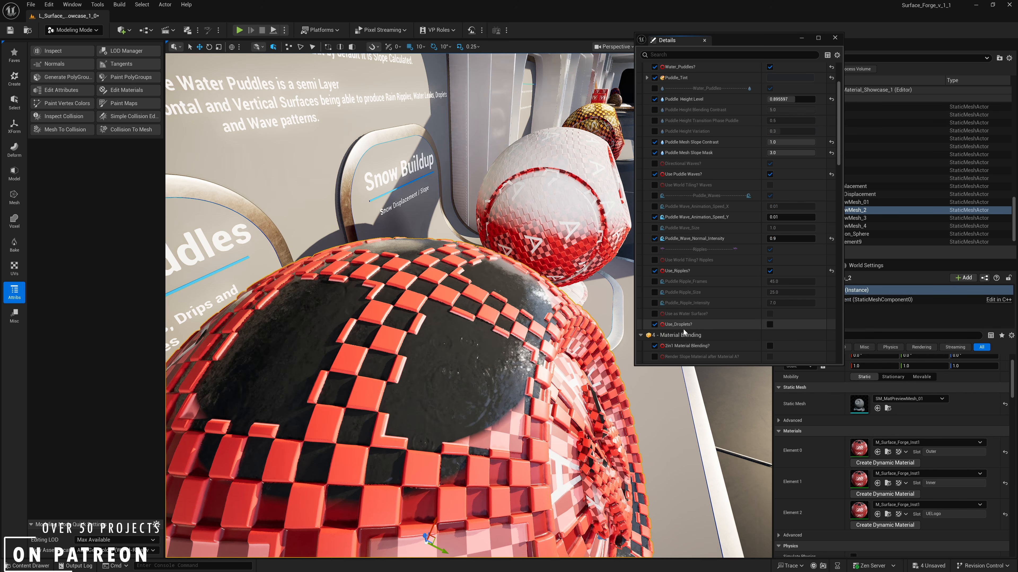
pyautogui.click(769, 324)
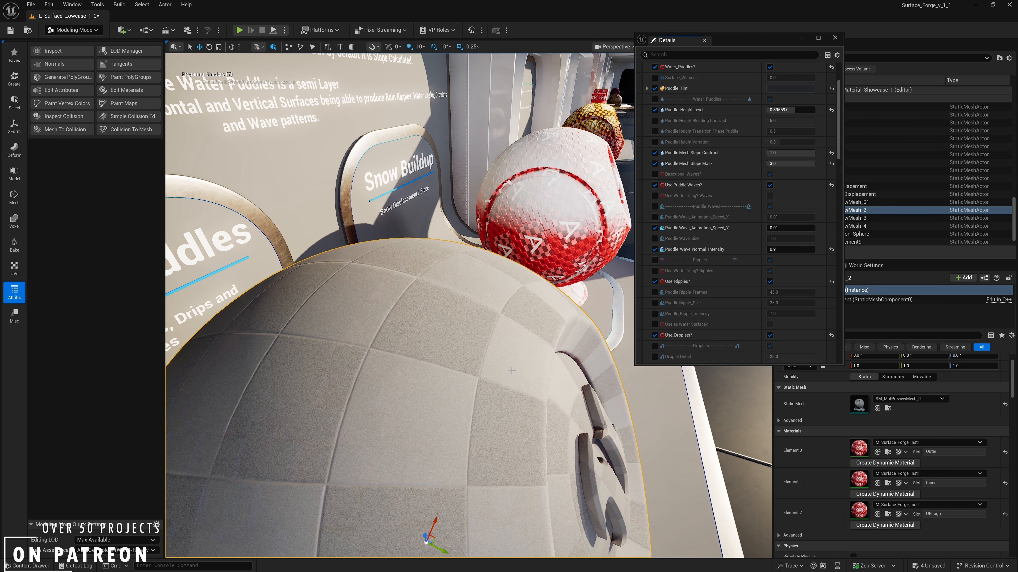
pyautogui.moveTo(585, 381); pyautogui.dragTo(537, 389, button='right')
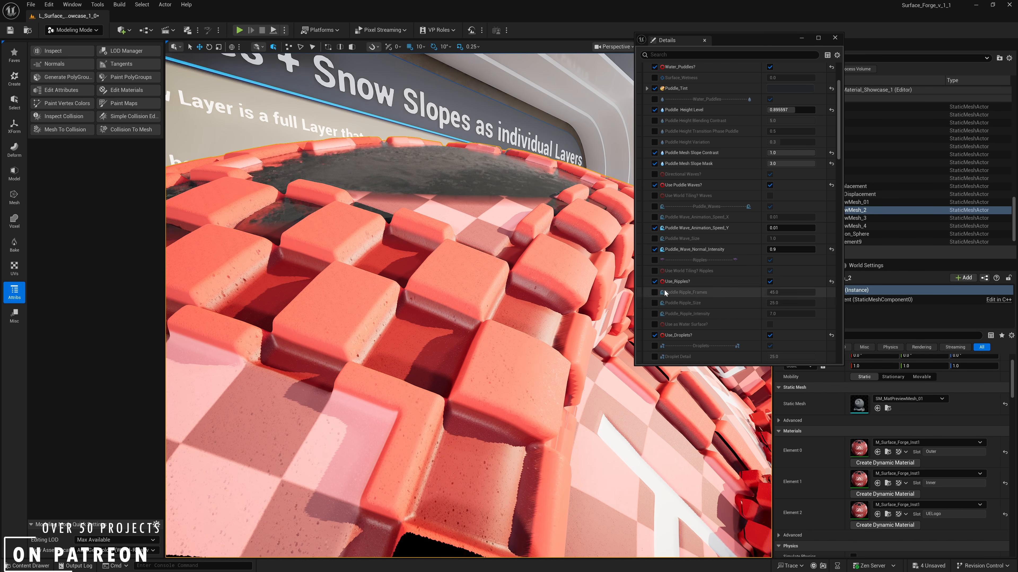
# - Override and enable Use_Drips, and inspect the drips on the preview mesh
pyautogui.scroll(-4, 690, 323)
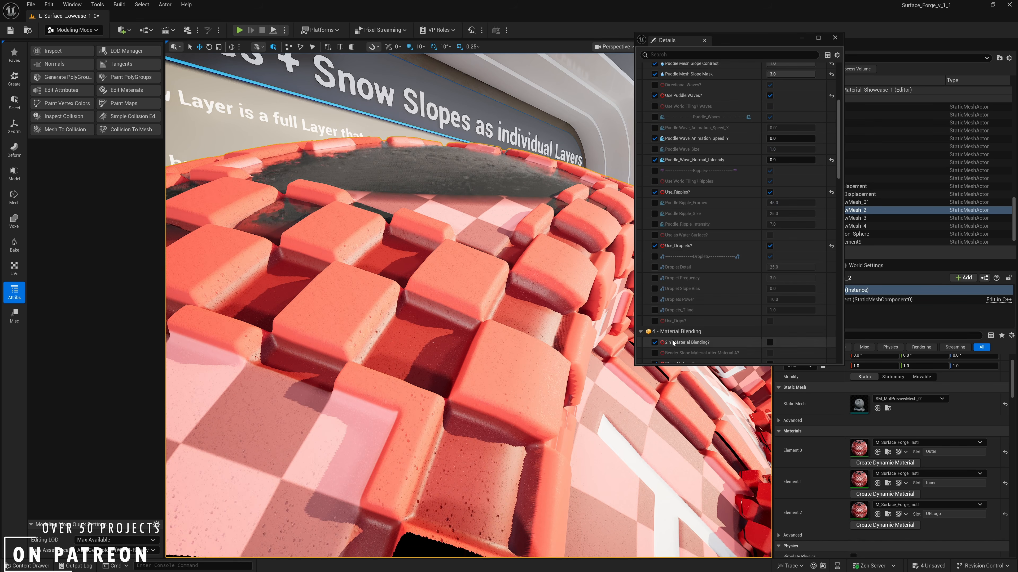
pyautogui.scroll(-2, 657, 296)
pyautogui.click(655, 282)
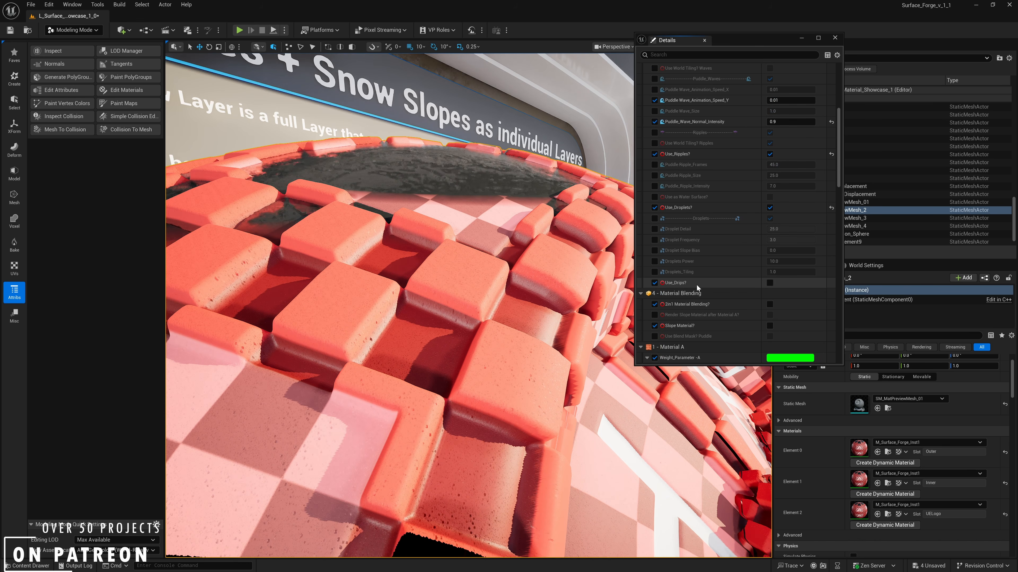
pyautogui.click(769, 283)
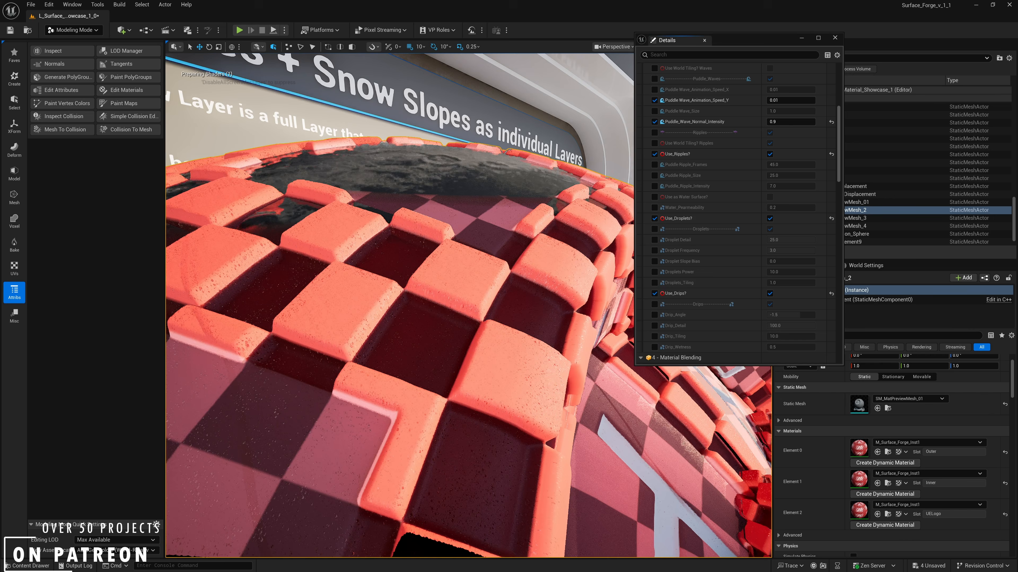
pyautogui.moveTo(514, 384); pyautogui.dragTo(492, 380, button='right')
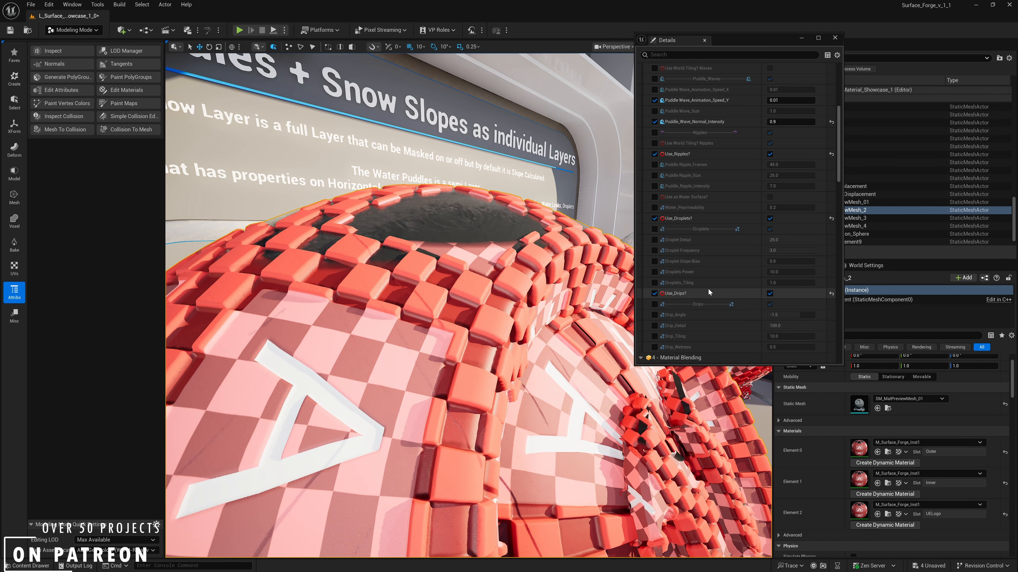
# - Override the Drip_Angle, Drip_Detail, Drip_Tiling and Drip_Wetness parameters
pyautogui.scroll(-2, 711, 274)
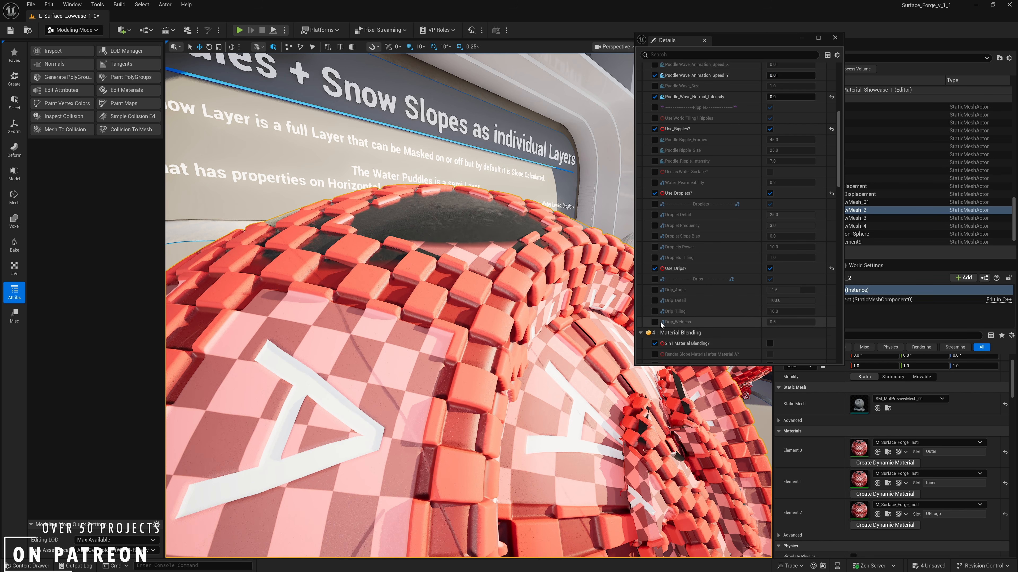
pyautogui.click(654, 290)
pyautogui.click(655, 300)
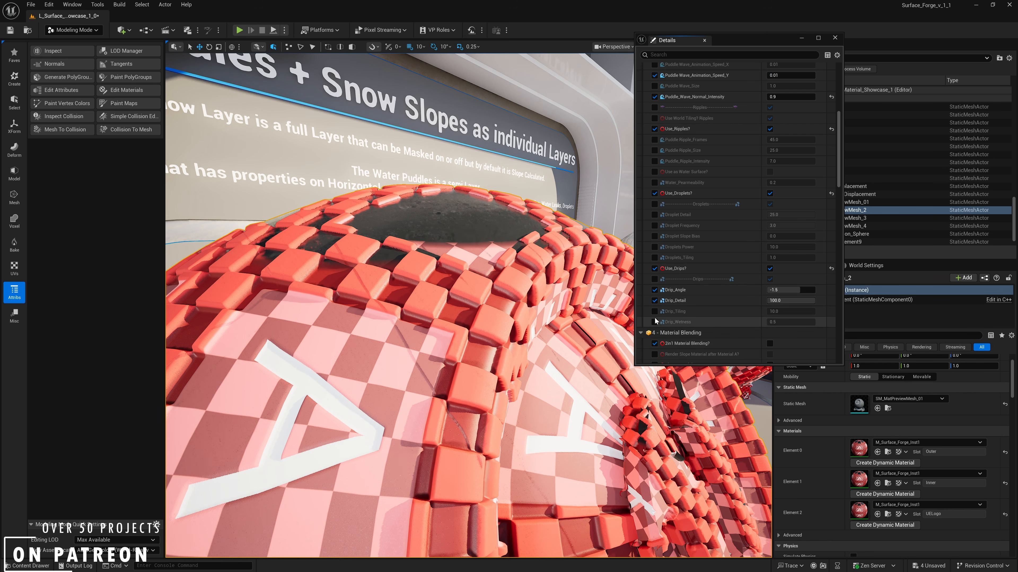
pyautogui.click(654, 311)
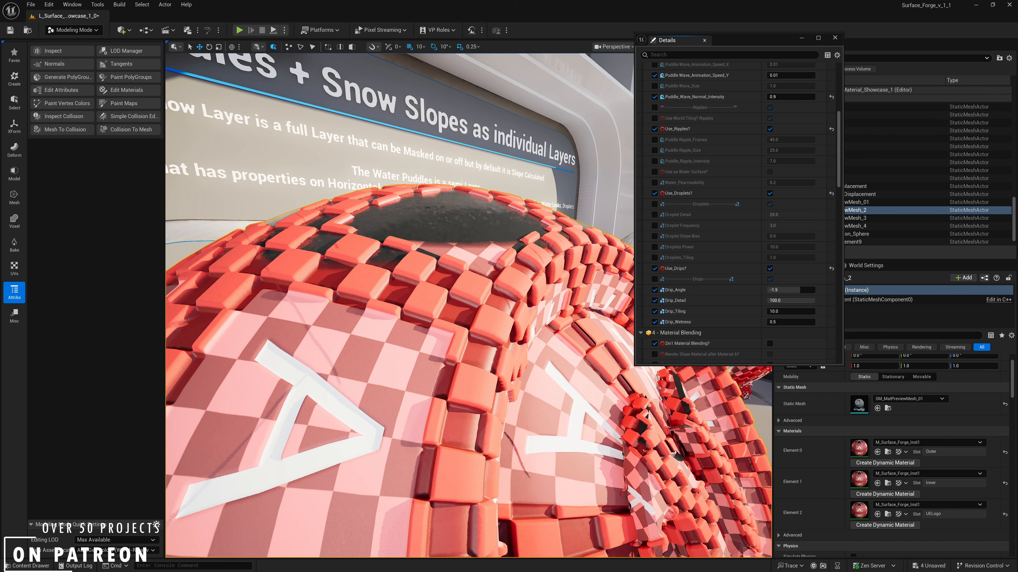
# - Override Water_Pearmeability and set it to 0.8
pyautogui.scroll(3, 747, 251)
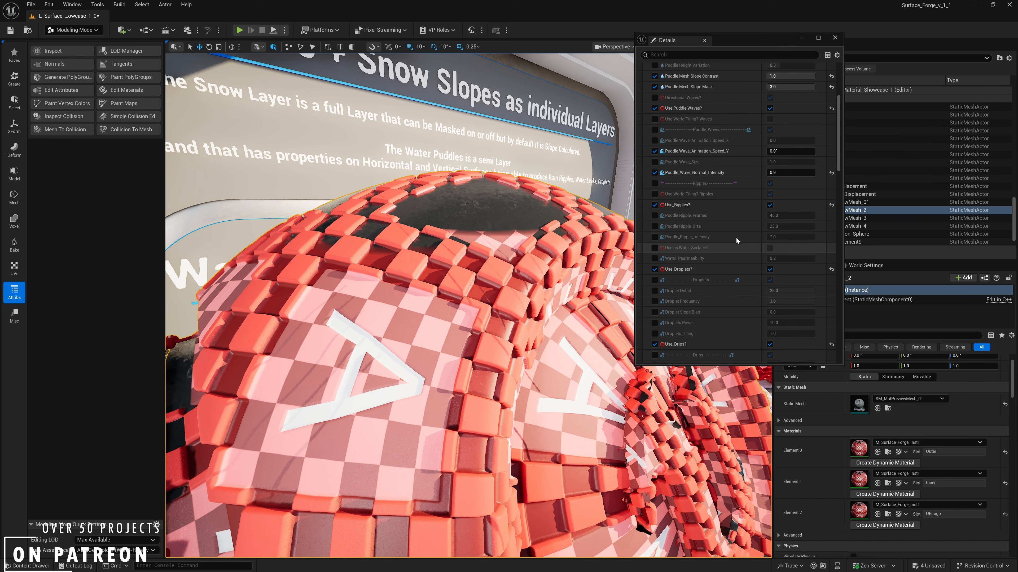
pyautogui.scroll(3, 735, 237)
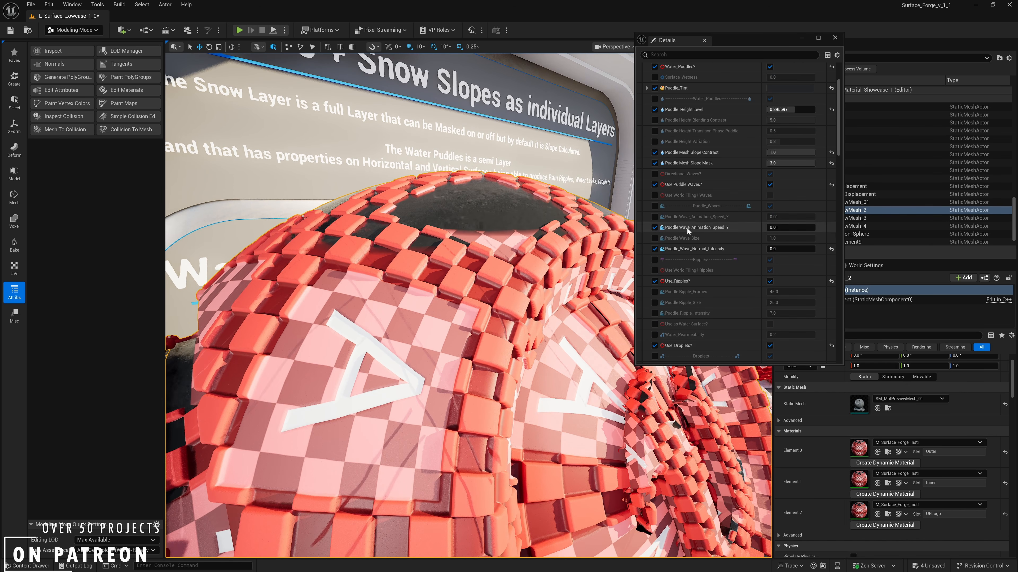
pyautogui.scroll(-2, 681, 260)
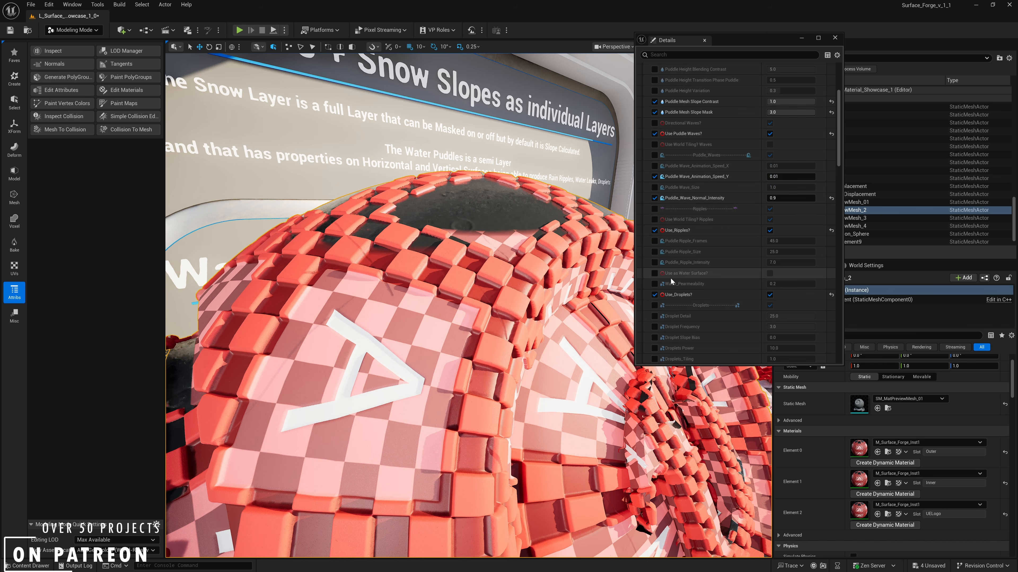
pyautogui.click(787, 284)
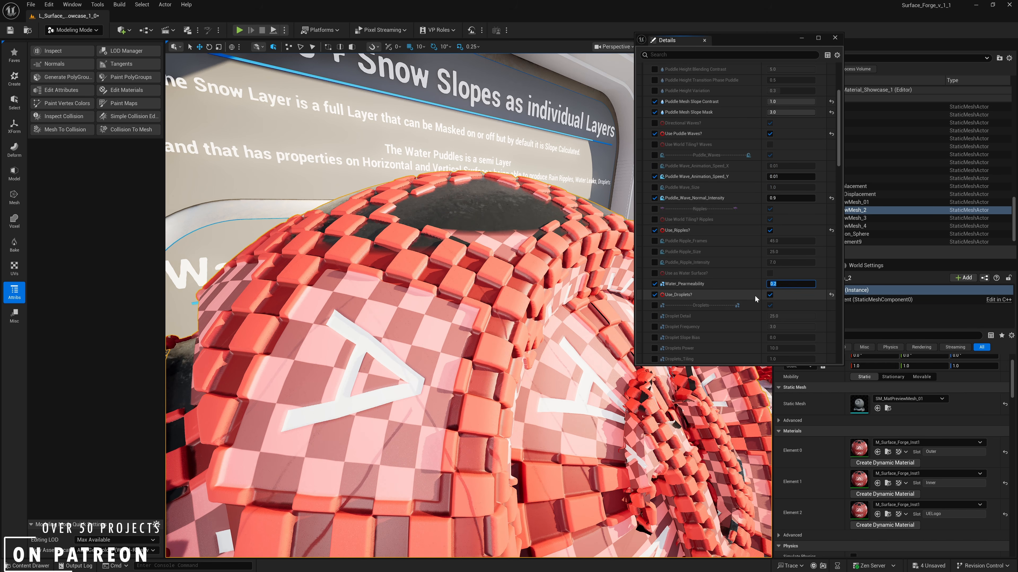
pyautogui.write('0.8')
pyautogui.press('Return')
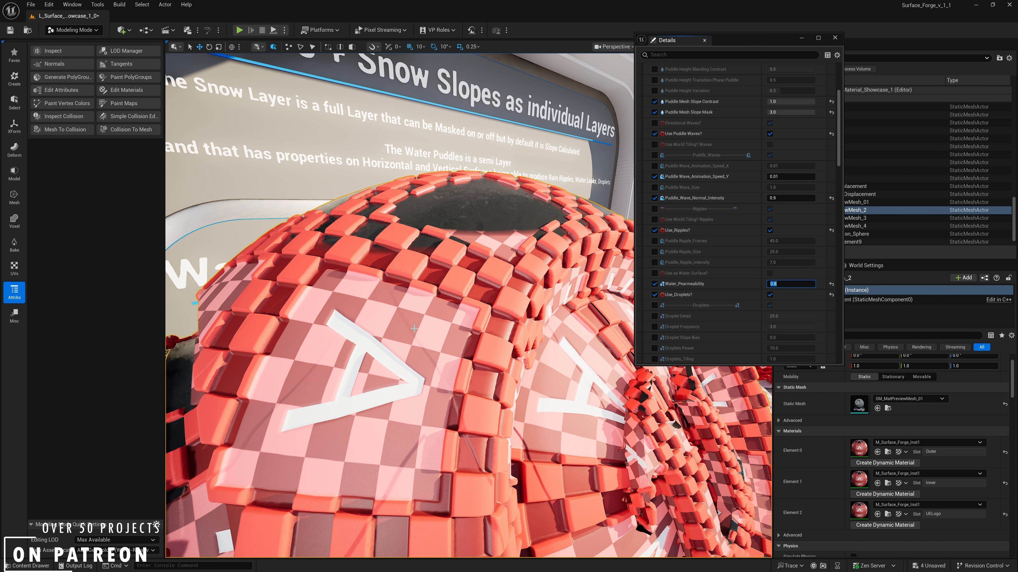
# - Override Droplet Detail and Droplets_Tiling, and set the droplets tiling to 0.3
pyautogui.scroll(-5, 741, 319)
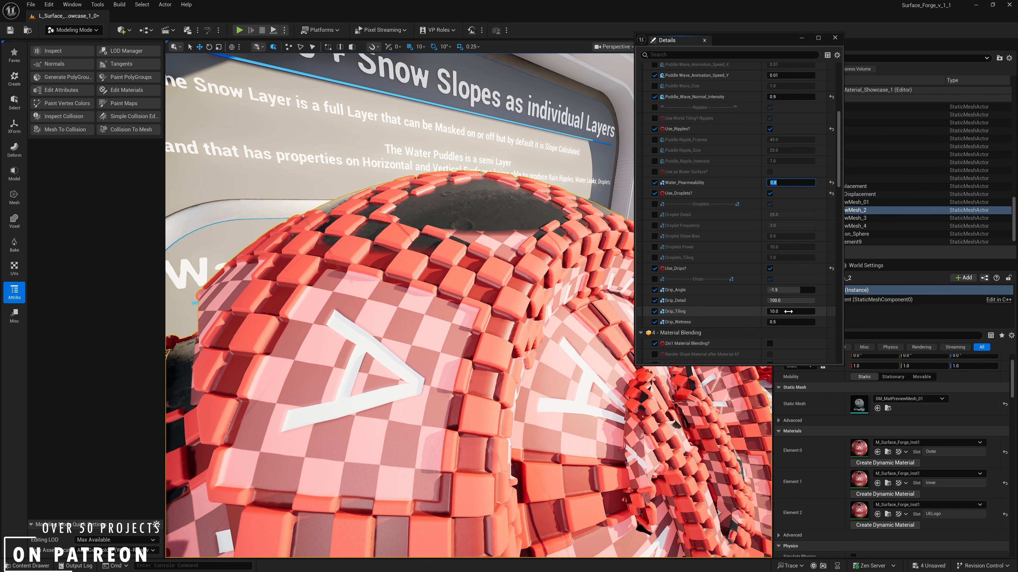
pyautogui.scroll(5, 774, 313)
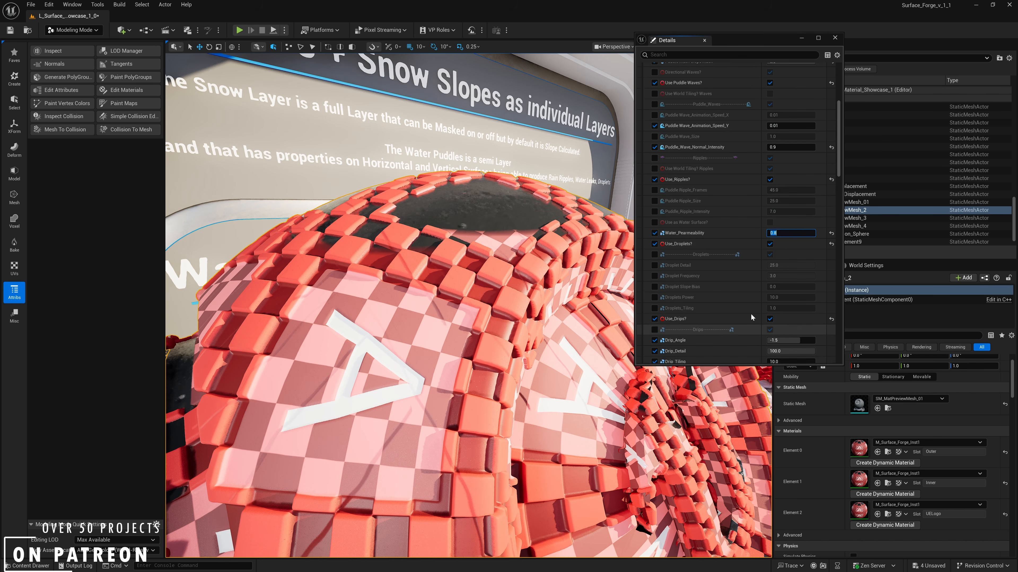
pyautogui.click(654, 316)
pyautogui.scroll(-2, 717, 293)
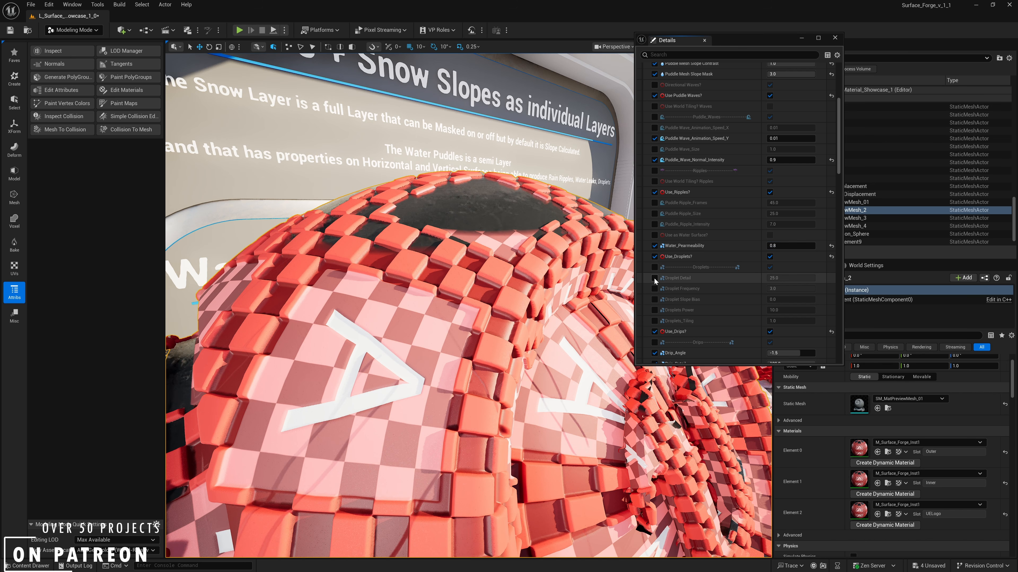
pyautogui.click(654, 321)
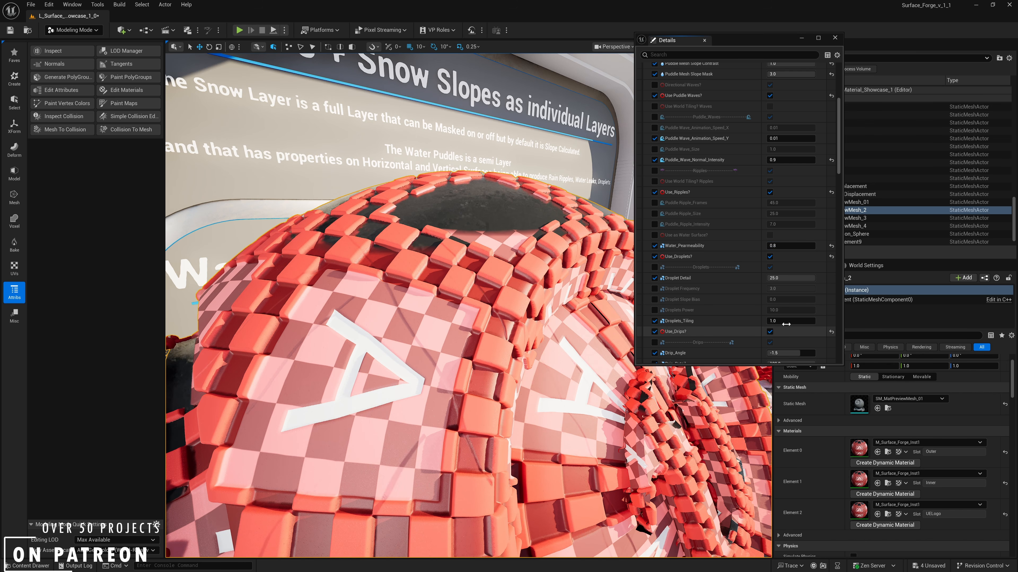
pyautogui.click(783, 322)
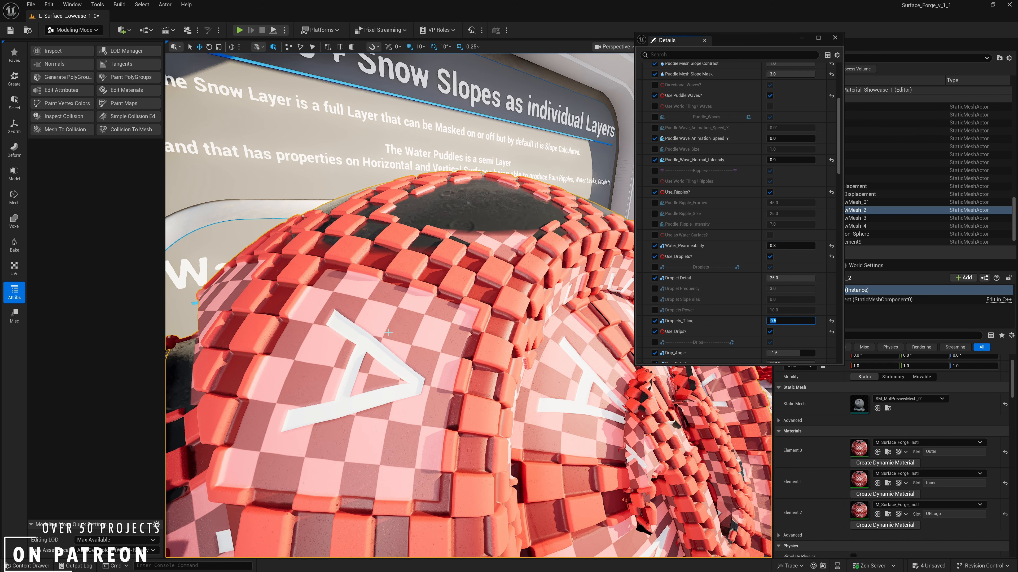
pyautogui.write('0.2')
pyautogui.press('Return')
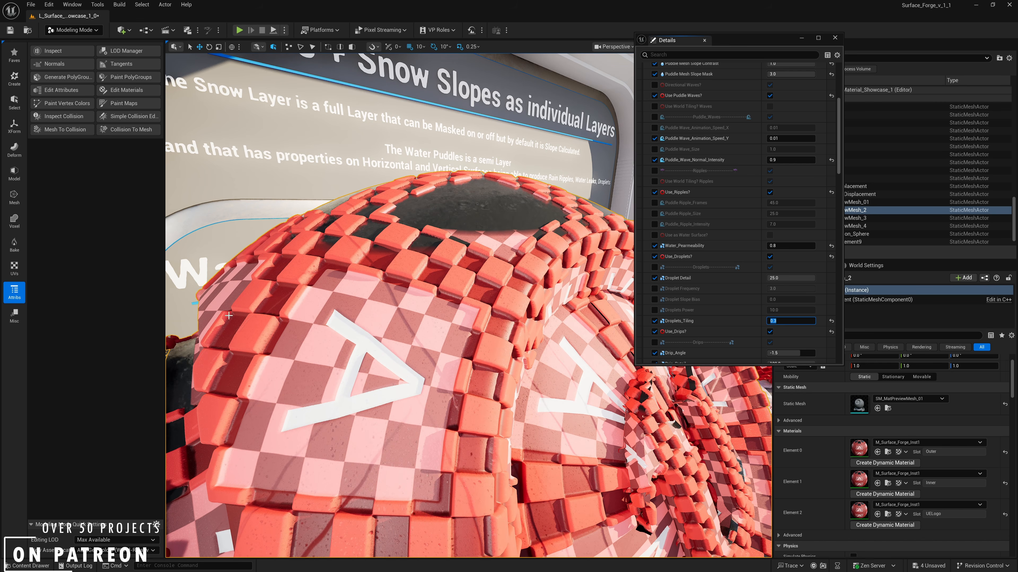
# - Override Droplets Power, Droplet Slope Bias and Droplet Frequency, lower the frequency to 0.5, and inspect the mesh
pyautogui.click(654, 310)
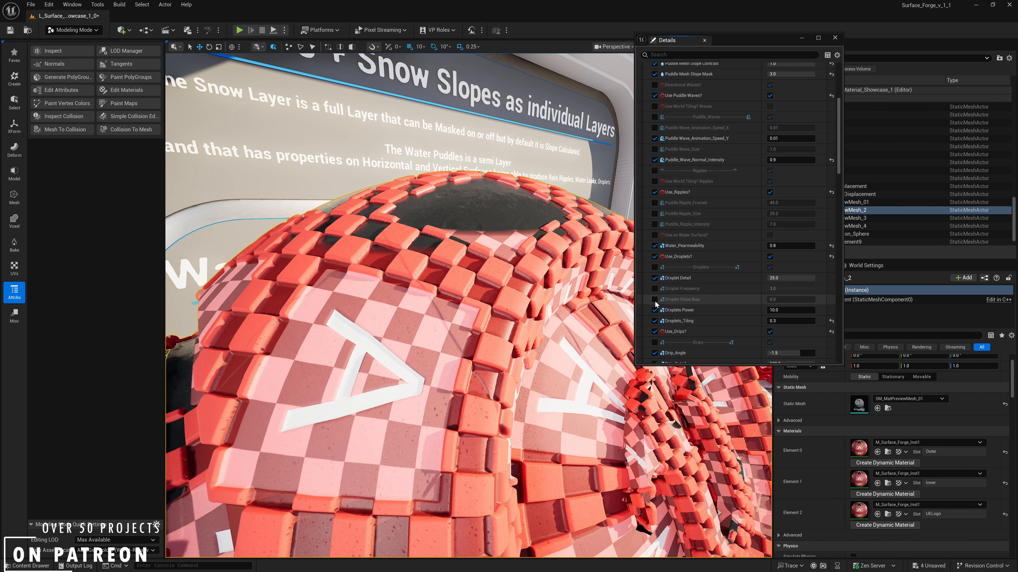
pyautogui.click(655, 300)
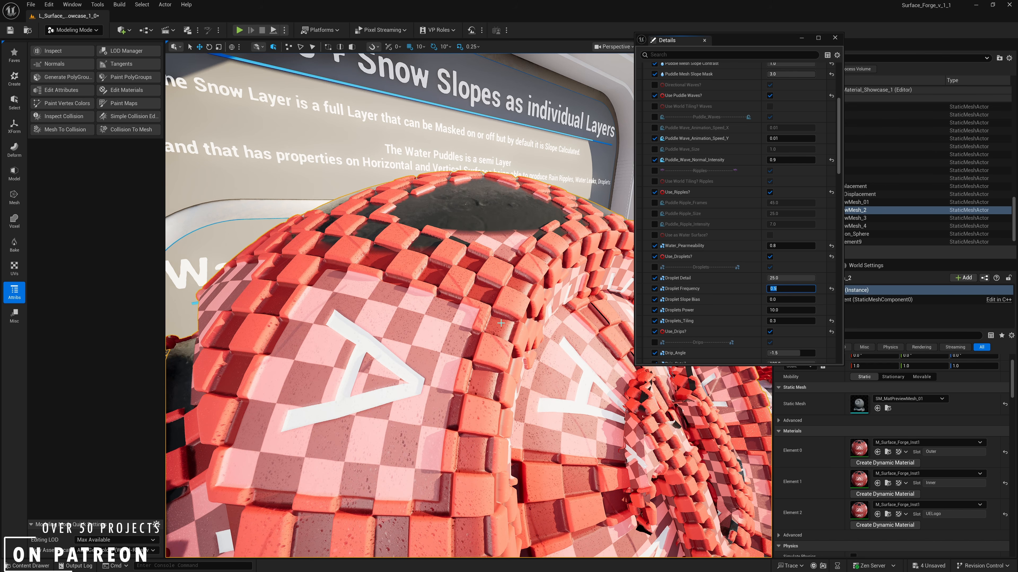
pyautogui.moveTo(521, 289); pyautogui.dragTo(401, 300, button='right')
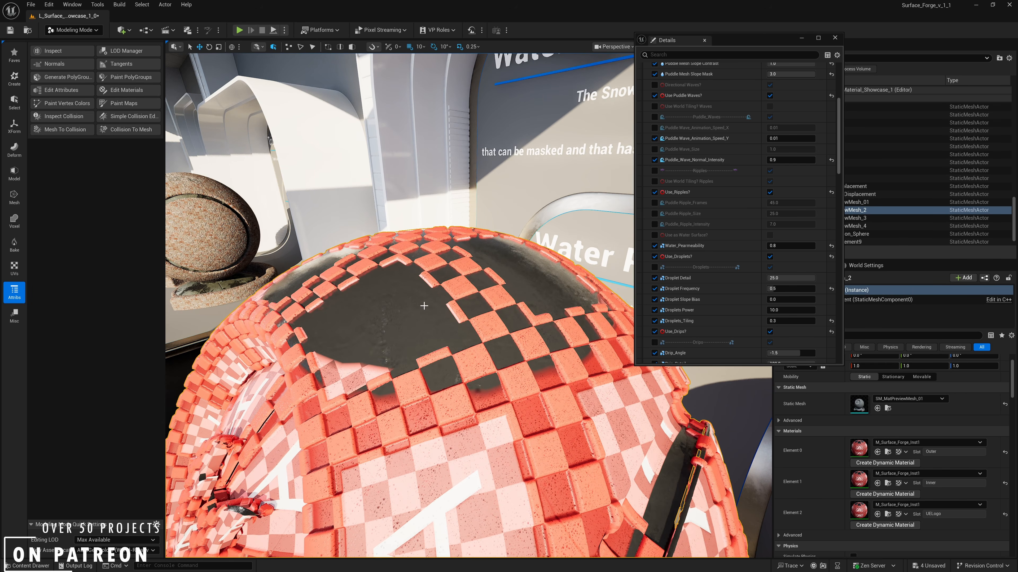
pyautogui.moveTo(421, 305); pyautogui.dragTo(515, 298, button='right')
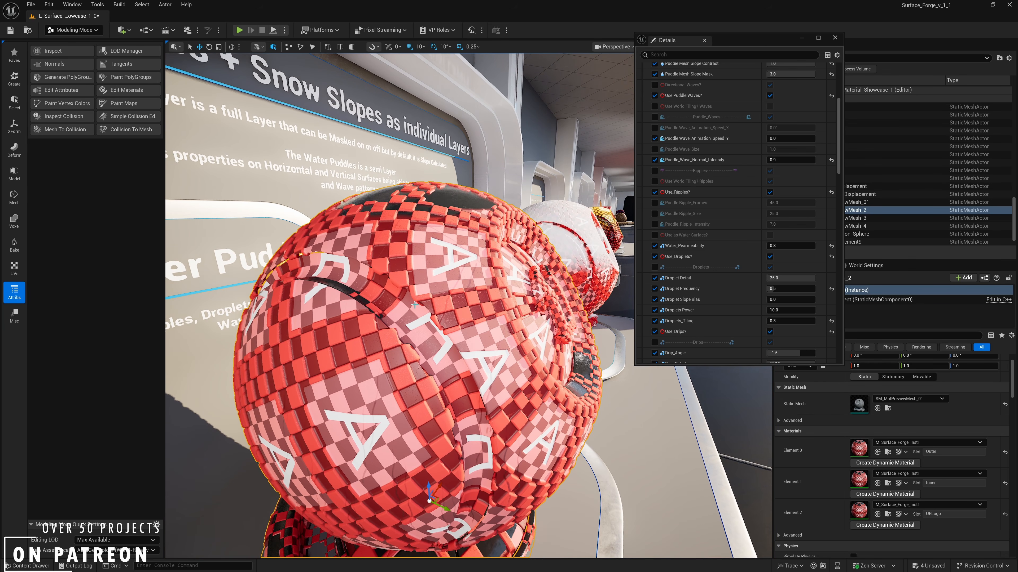